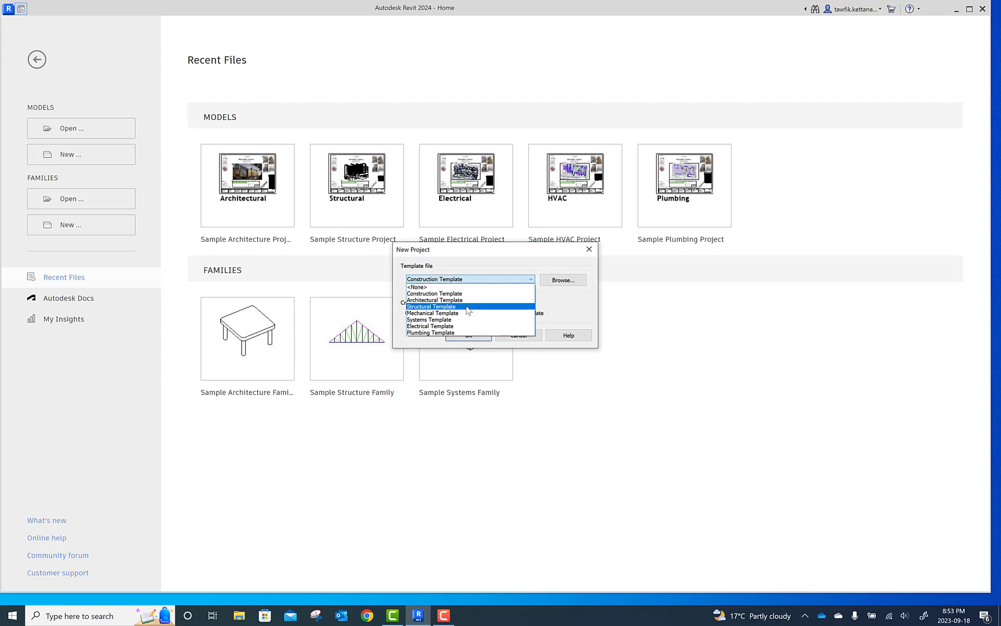
Step: Create a new project from the Structural Template and open its East elevation
click(469, 307)
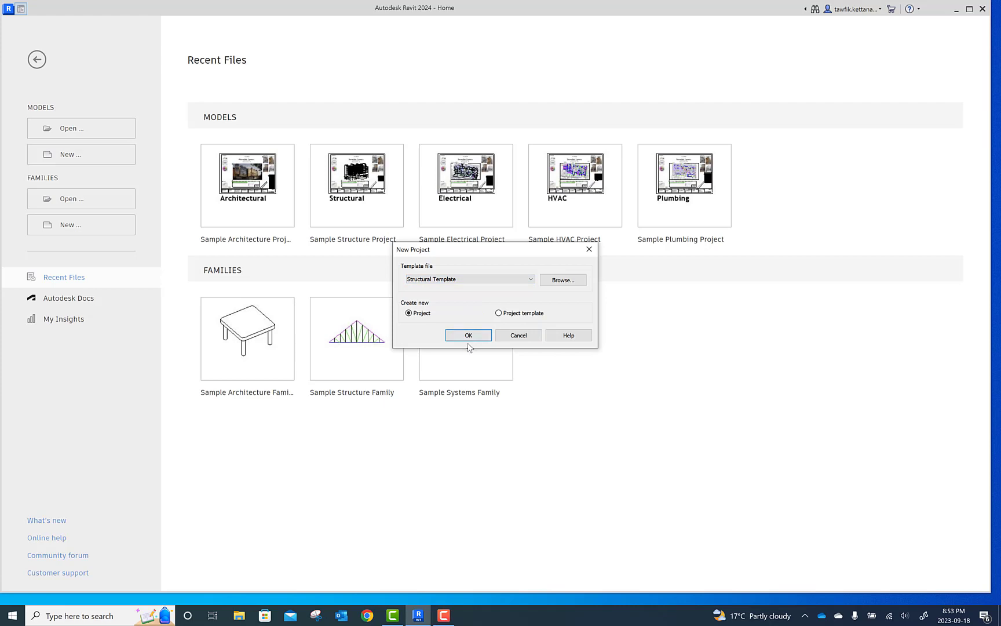
click(468, 336)
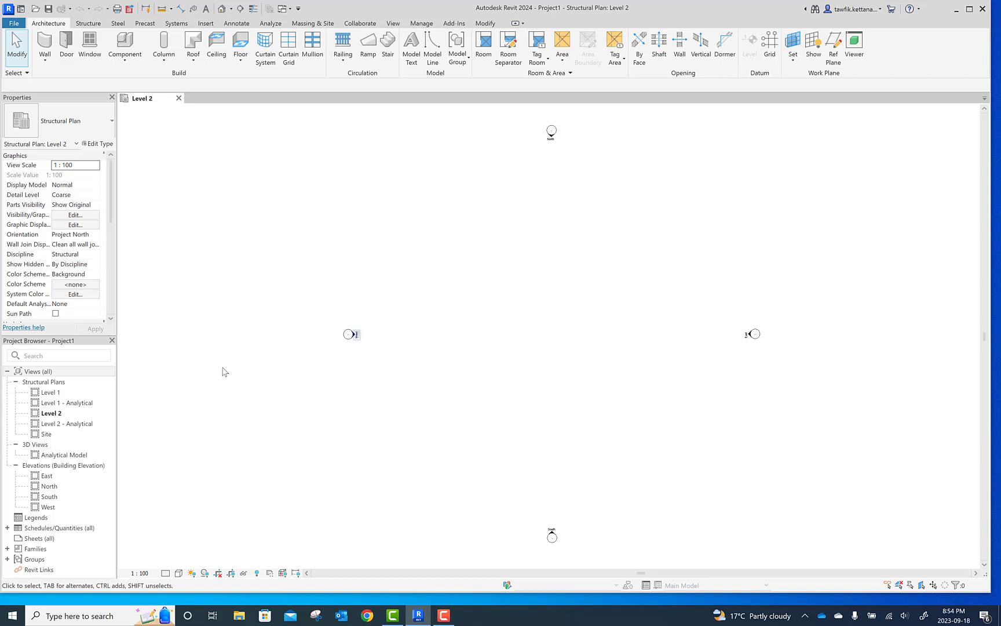
double_click(46, 476)
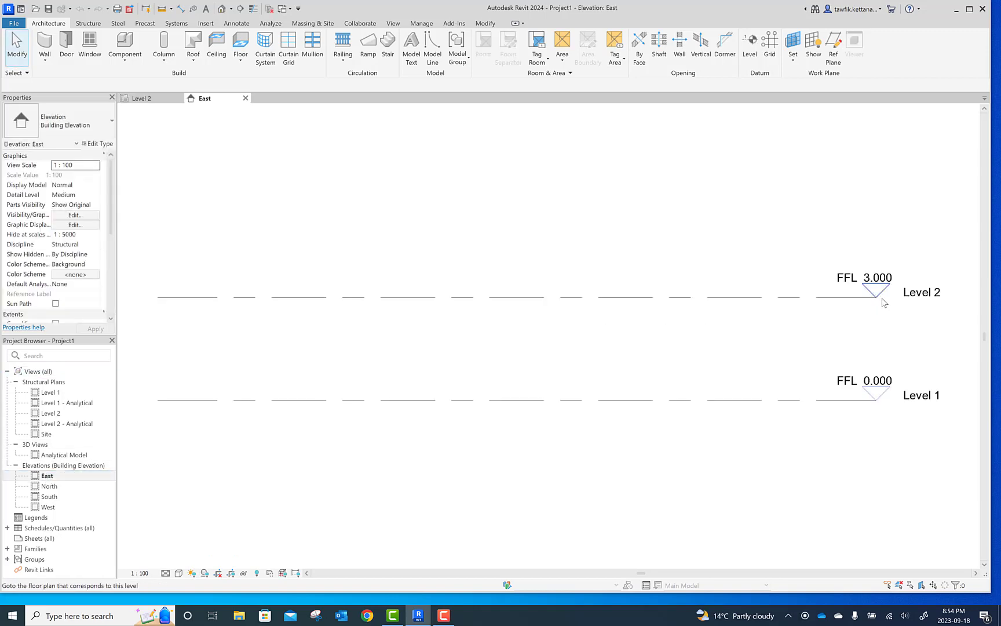
Step: Set the height of Level 2 above Level 1 to 4000 mm
click(807, 302)
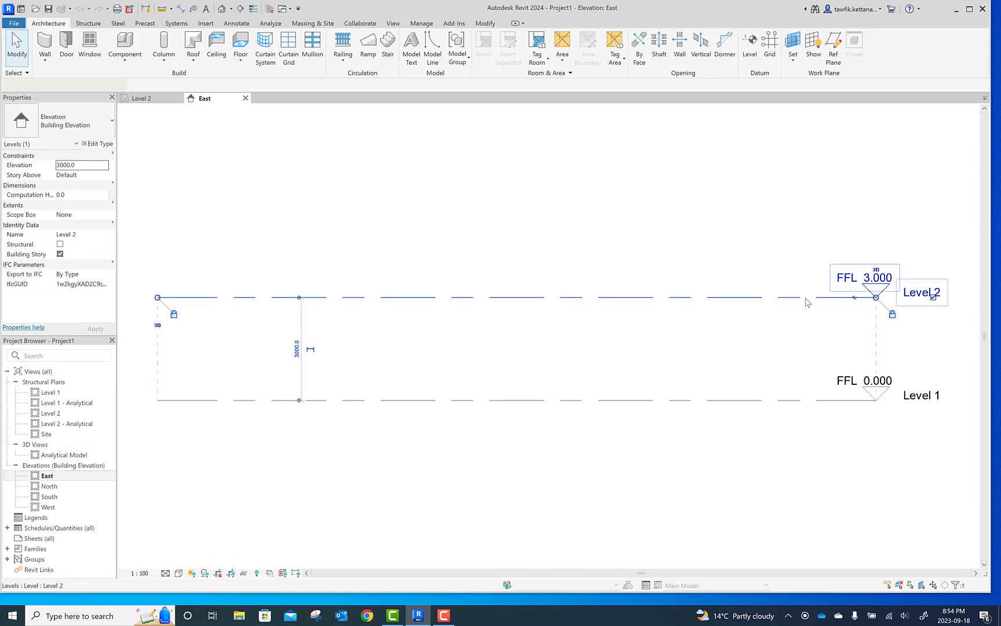
click(297, 350)
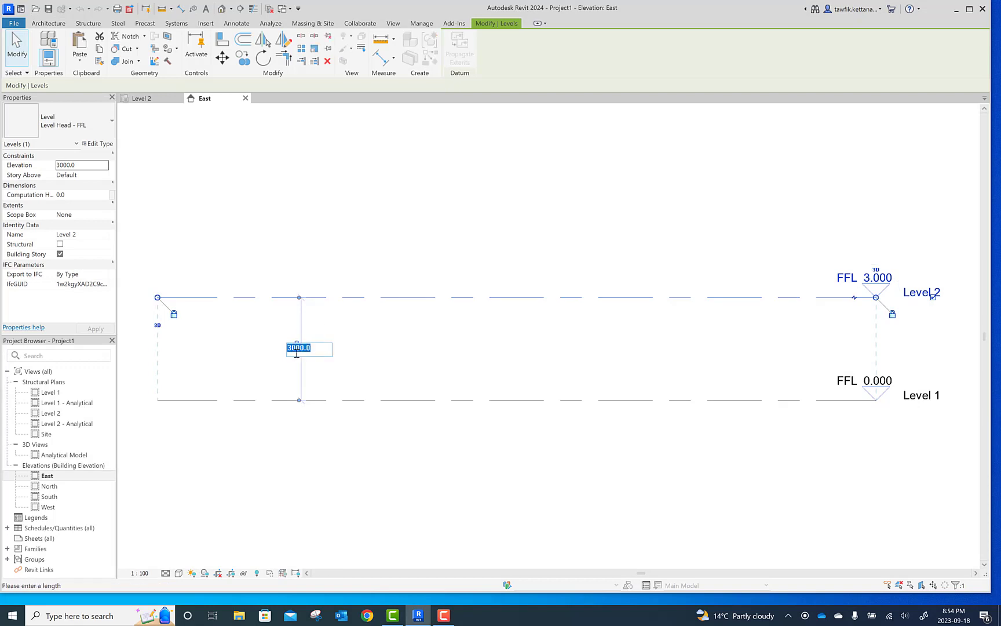
text(4)
key(Return)
scroll(487, 344, down, 1)
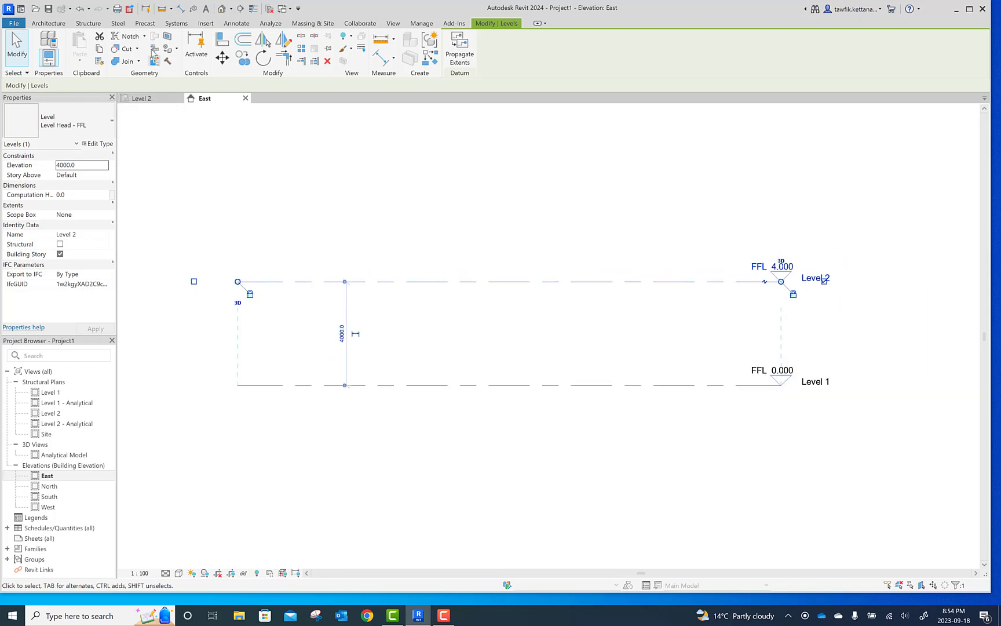
Step: Add three levels above Level 2 by picking lines, each offset 3000 mm above the one below
click(87, 23)
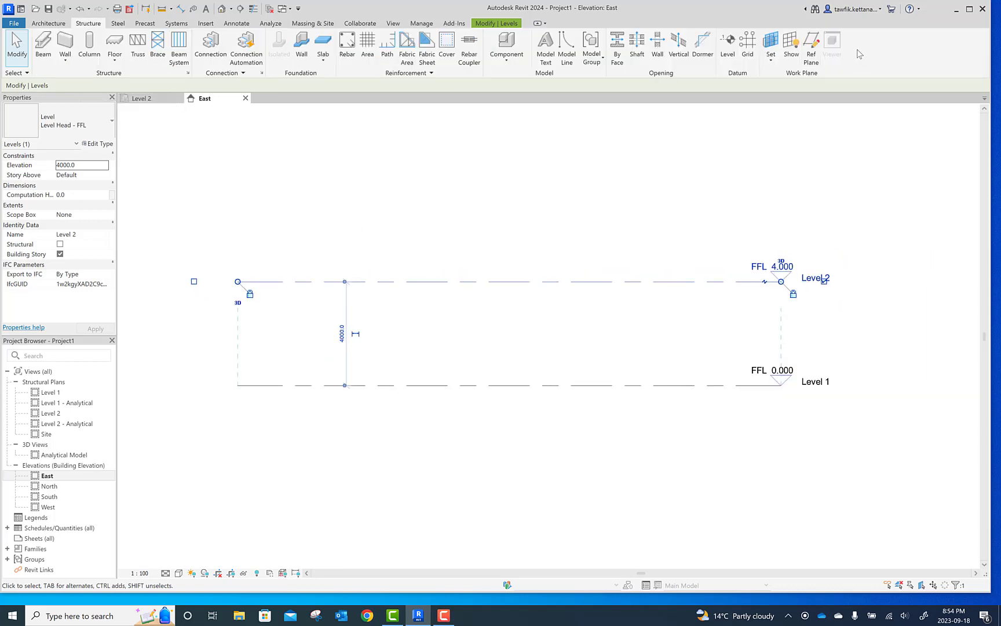
click(731, 41)
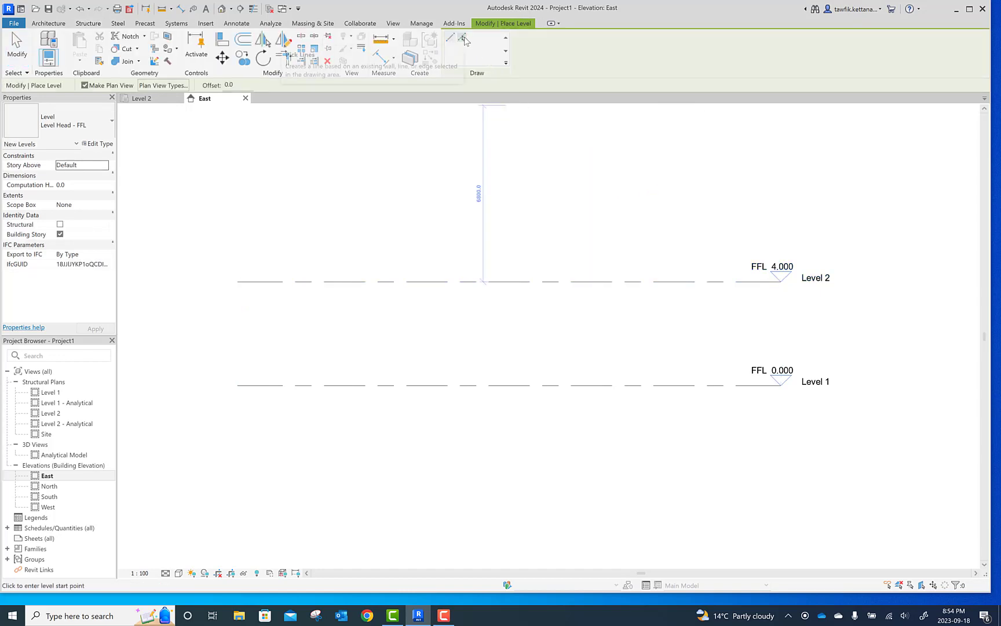
click(464, 39)
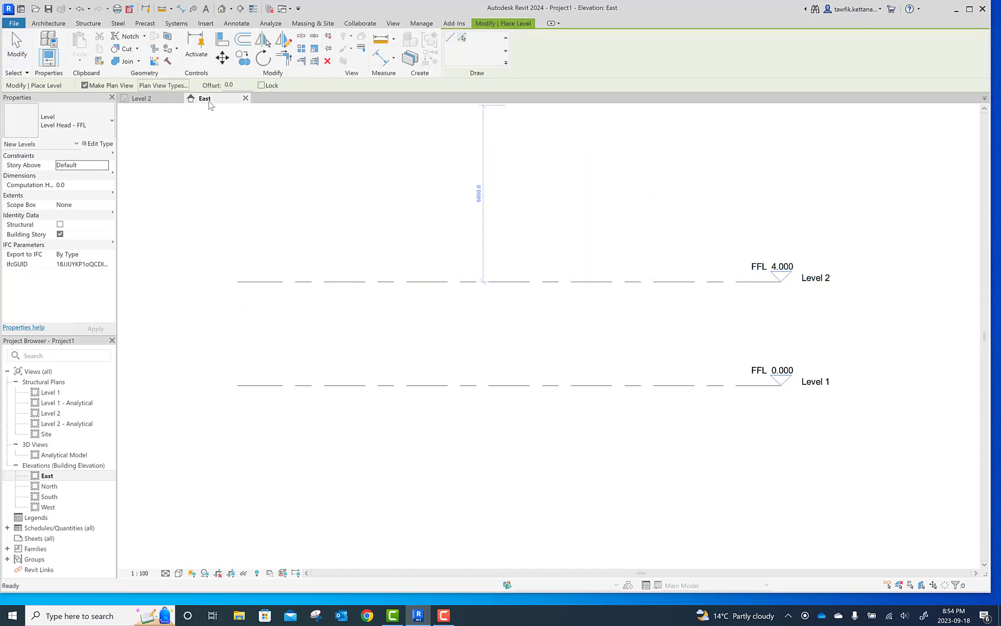
drag(244, 84, 217, 85)
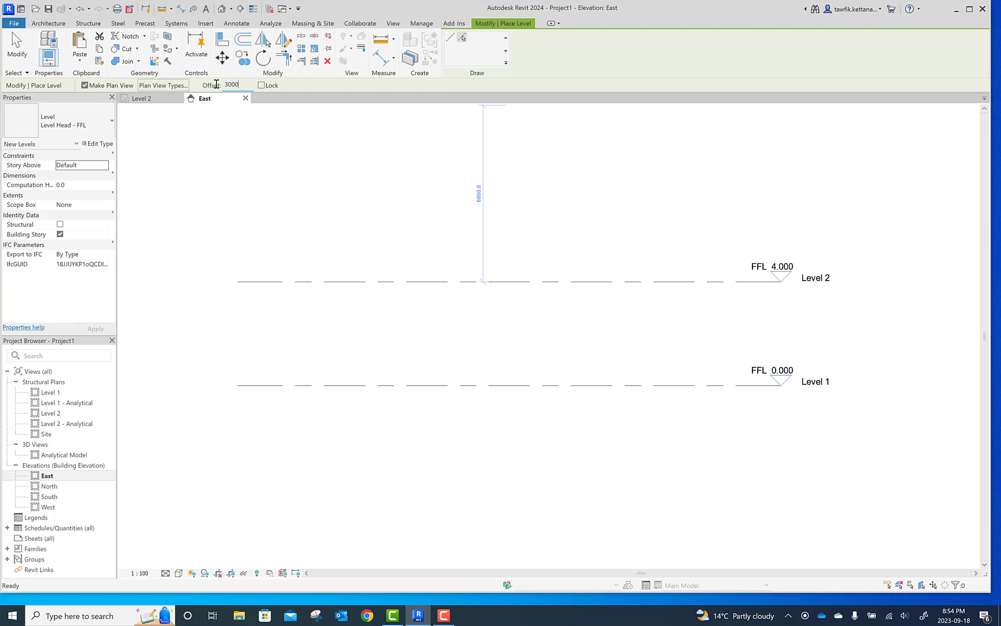
text(3000)
key(Return)
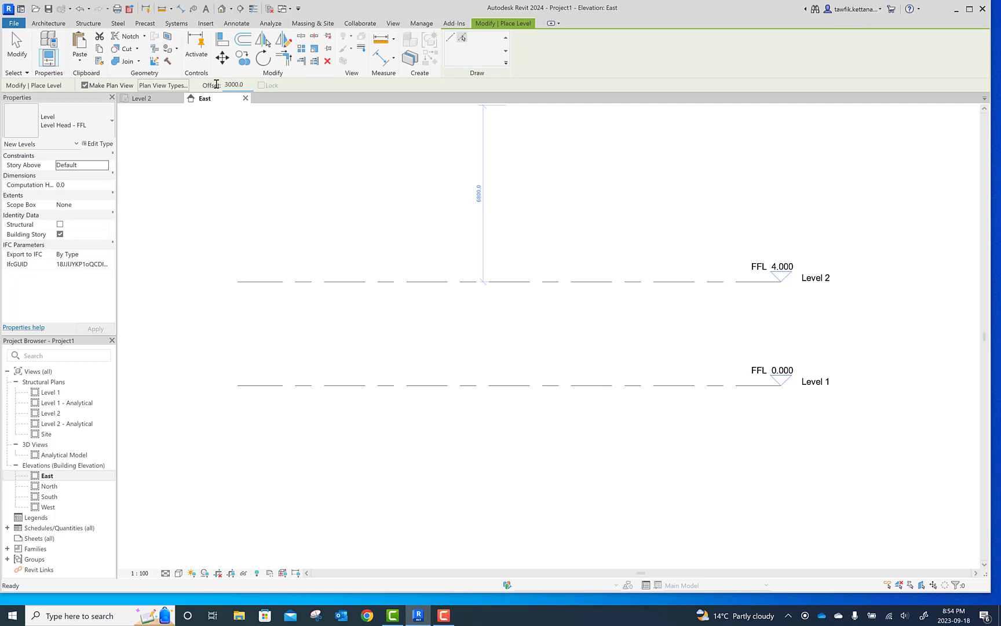
click(633, 281)
scroll(633, 282, down, 2)
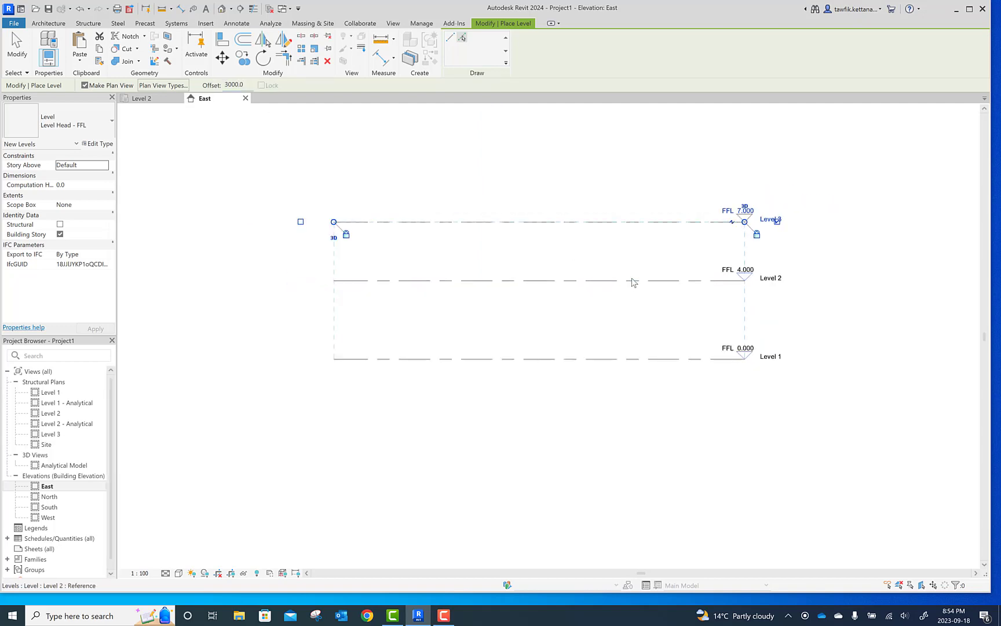
click(616, 222)
scroll(616, 222, down, 1)
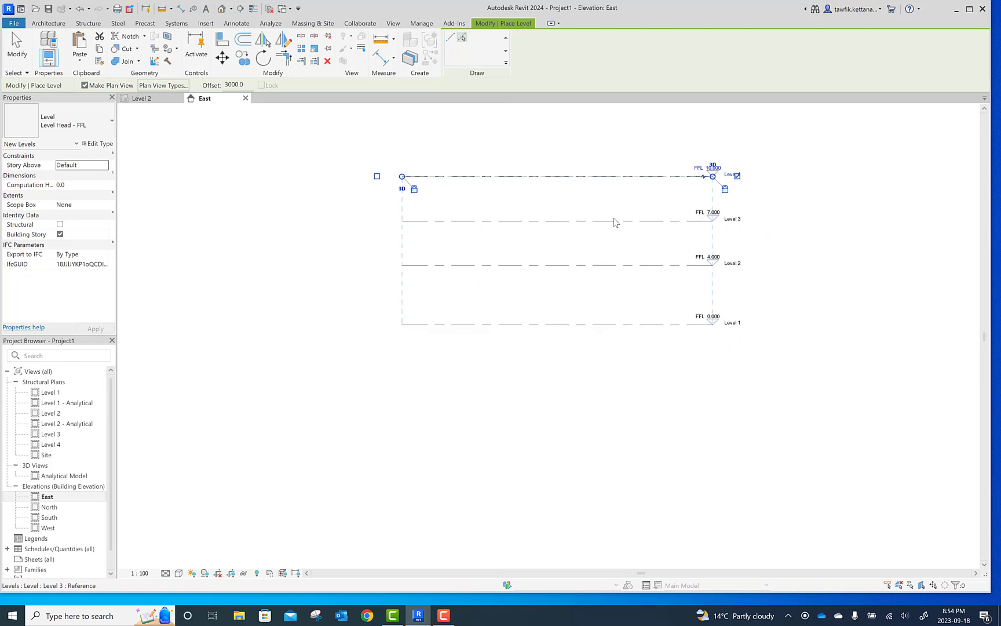
click(603, 177)
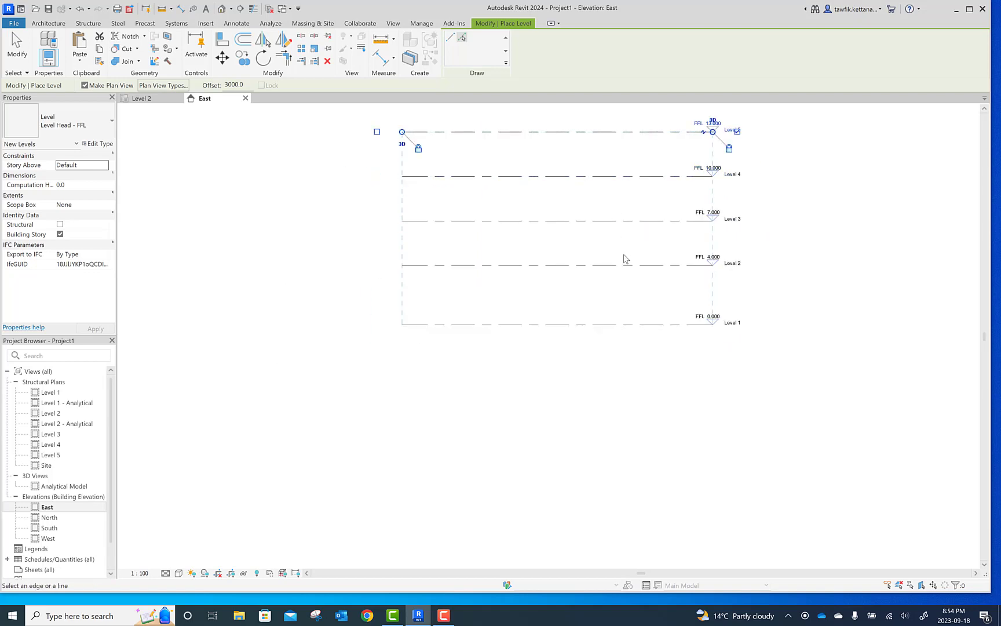
middle_drag(626, 259, 571, 374)
key(Escape)
key(Escape)
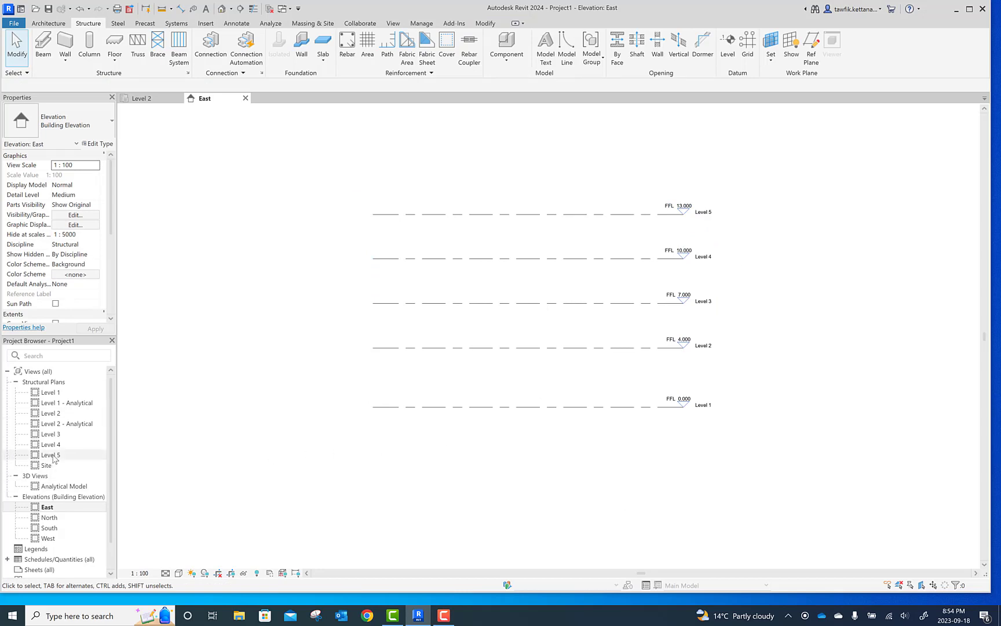
Step: Open the Level 2 plan and the default 3D view, and close the East elevation
double_click(55, 413)
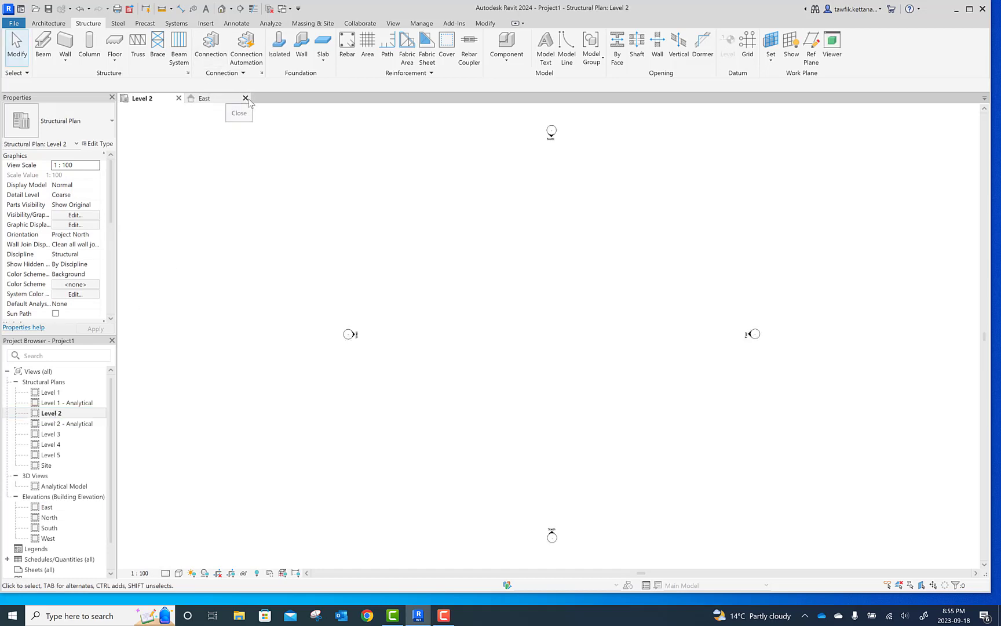
click(230, 102)
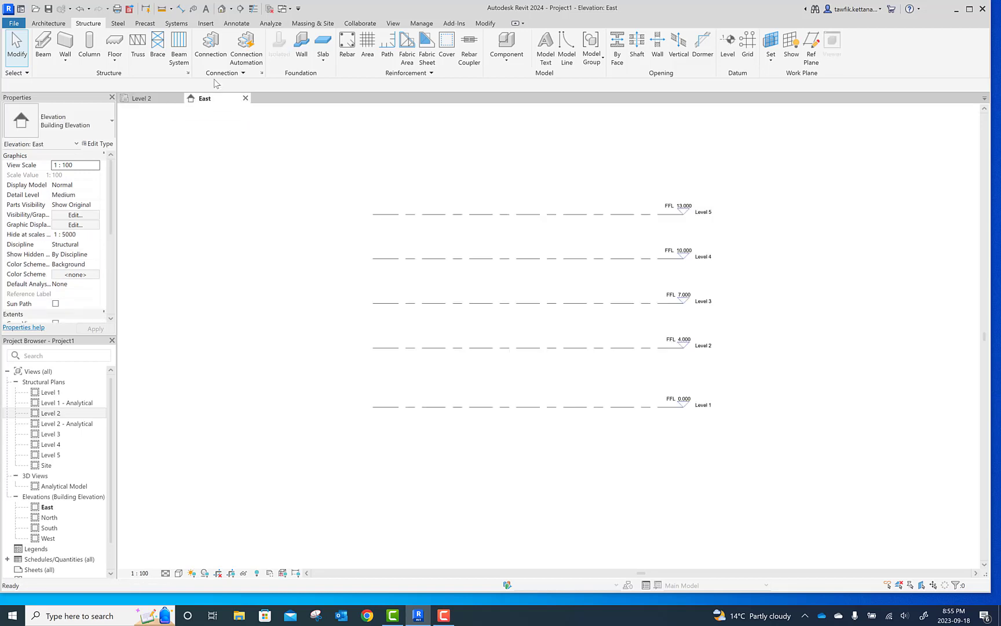
click(222, 9)
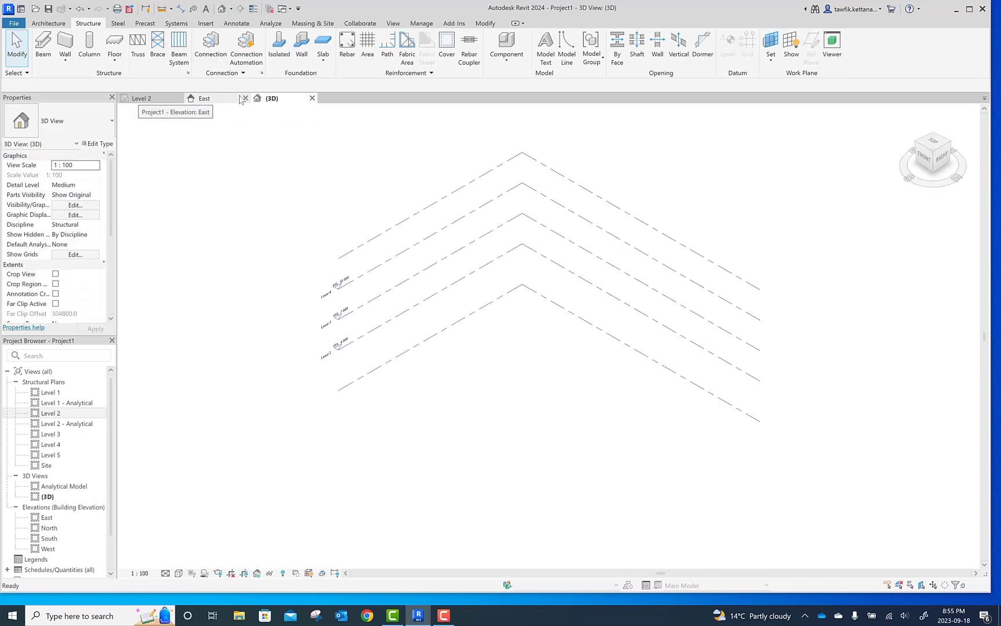
click(245, 99)
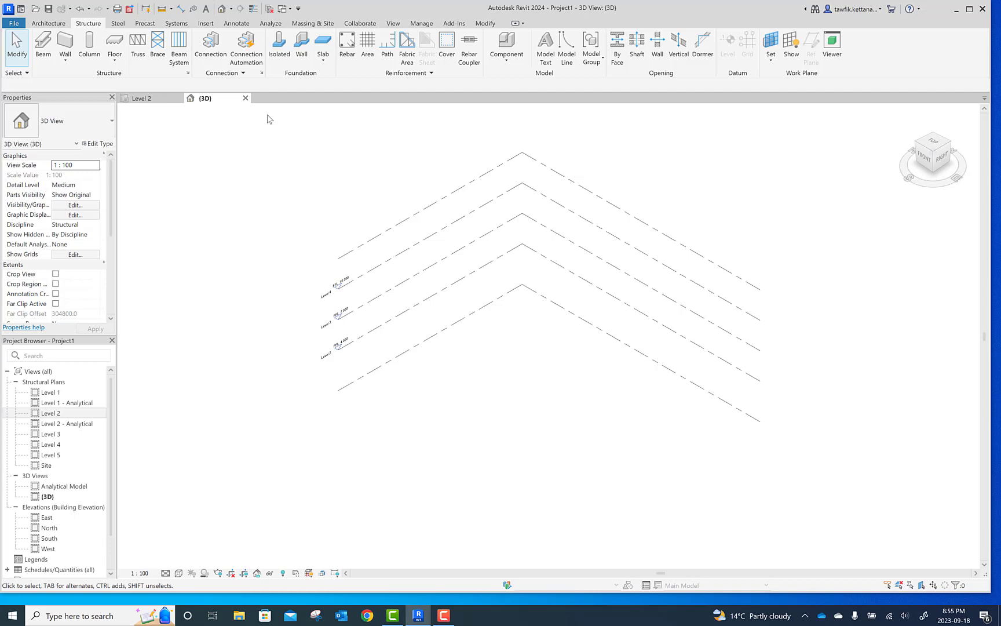
Step: Tile the 3D view and the Level 2 plan side by side, and close the Level 2 plan
key(w)
key(t)
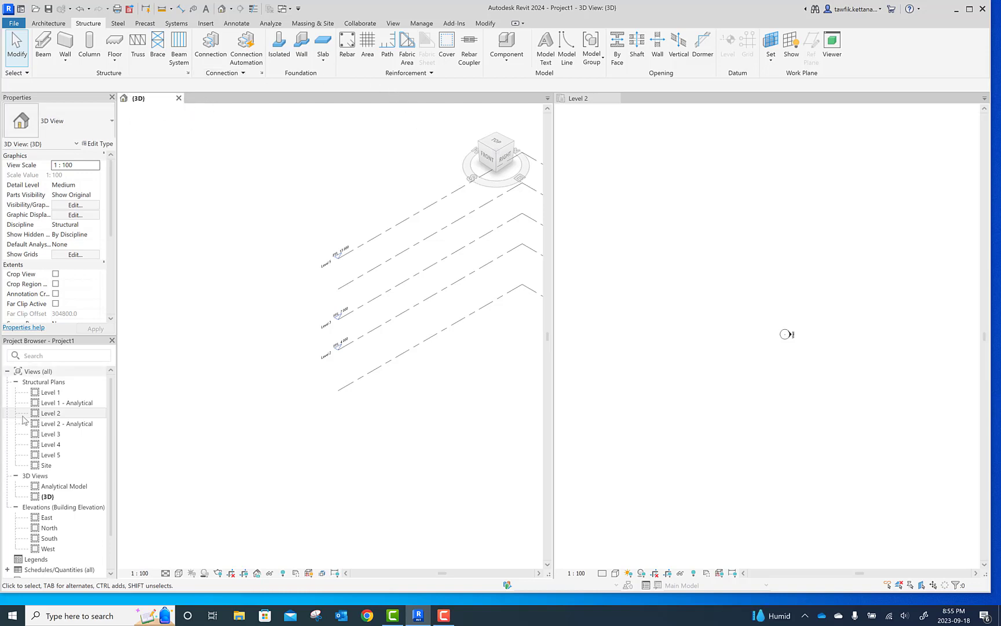
double_click(51, 413)
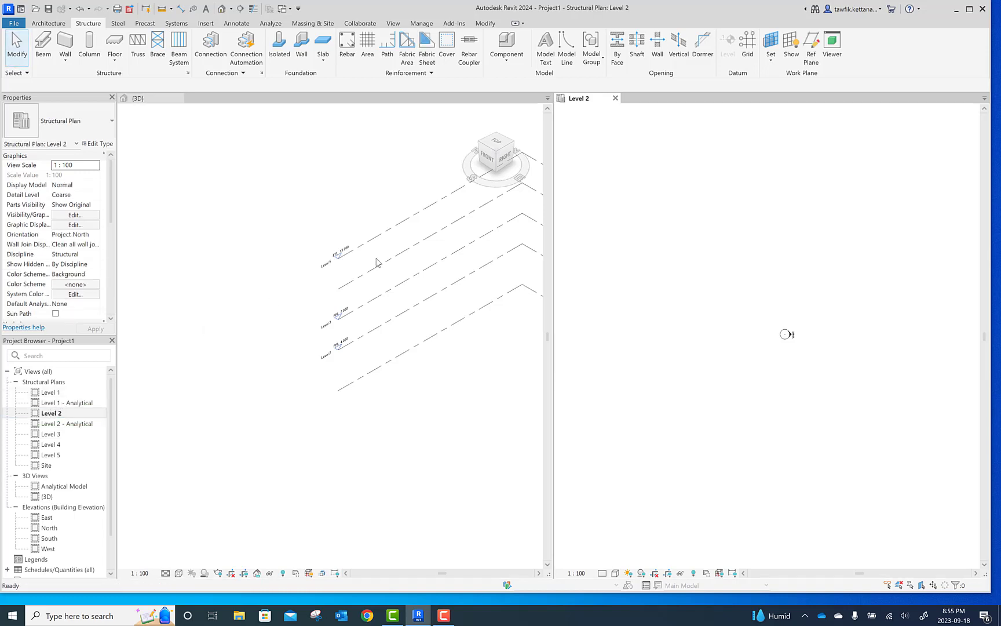
click(615, 99)
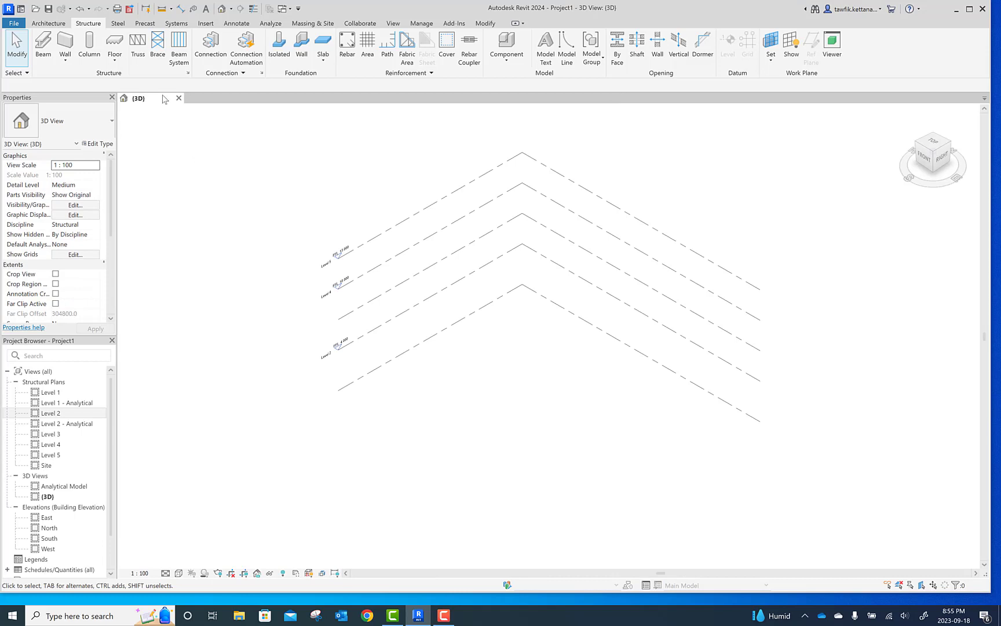
Step: Reopen the Level 2 structural plan and tile it as the first view beside the 3D view
double_click(52, 413)
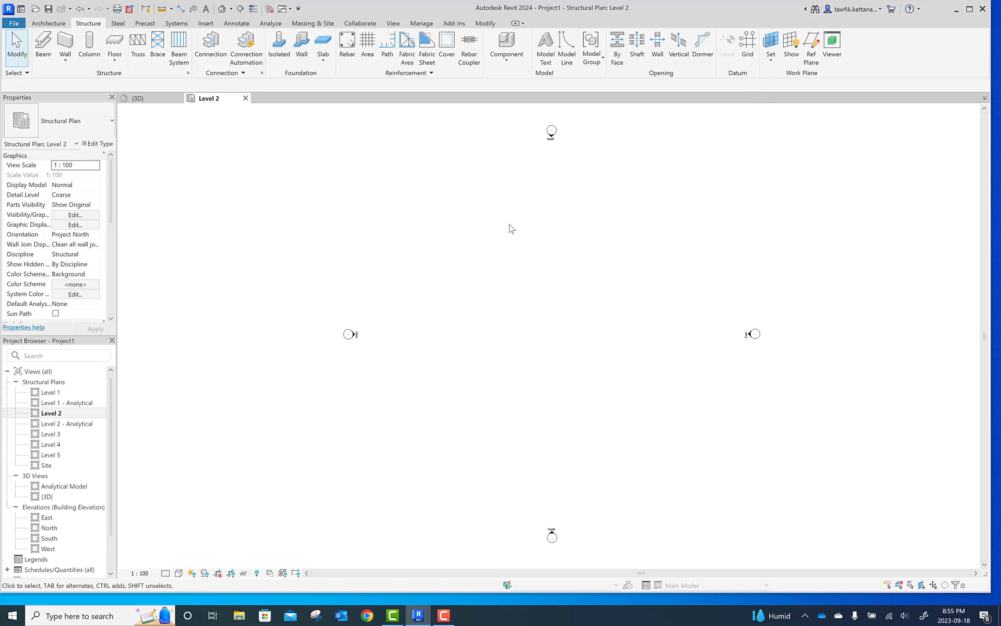
key(w)
key(t)
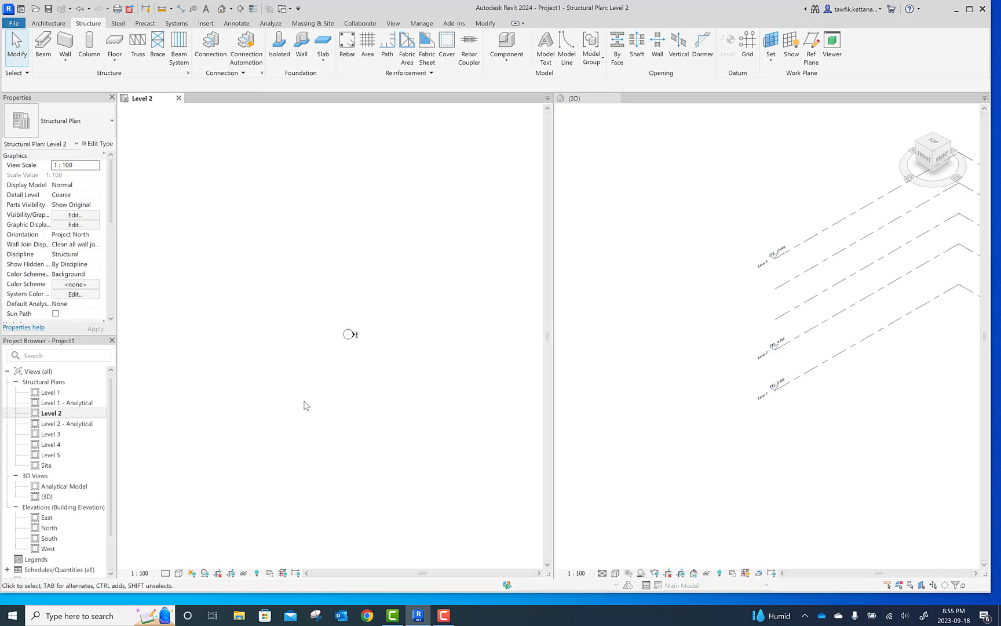
scroll(398, 364, down, 2)
middle_drag(397, 356, 226, 350)
click(913, 302)
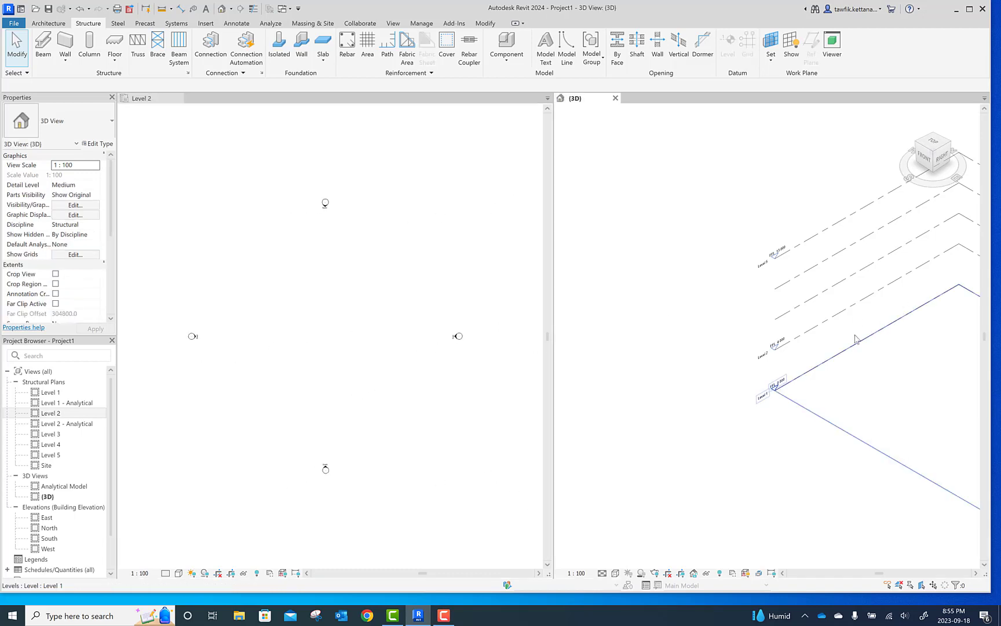
middle_drag(720, 205, 711, 184)
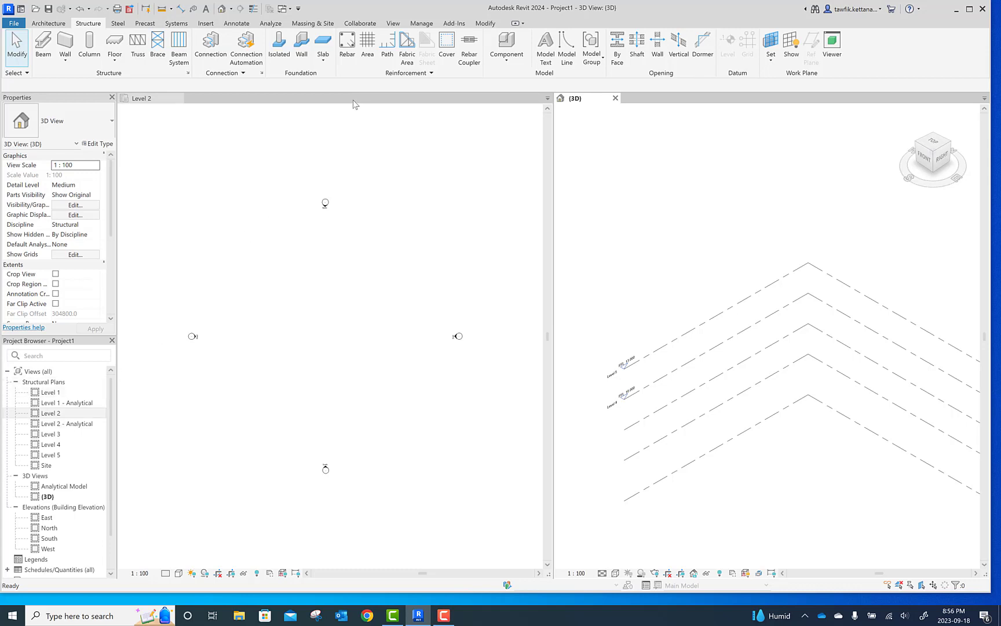
Step: Draw a horizontal grid line in the Level 2 plan, a little above the south elevation marker
click(342, 123)
click(747, 58)
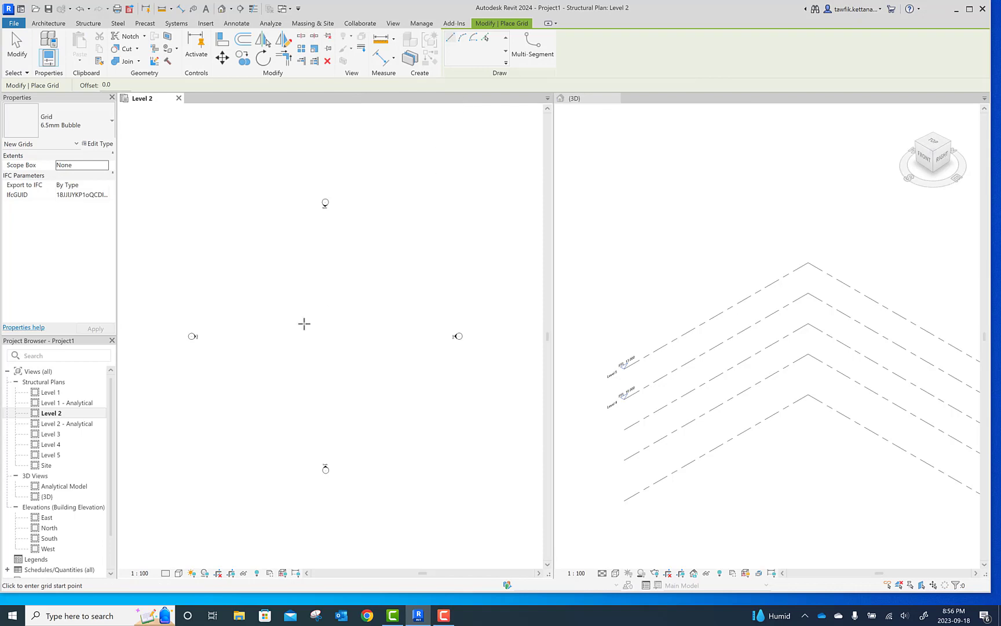
click(222, 409)
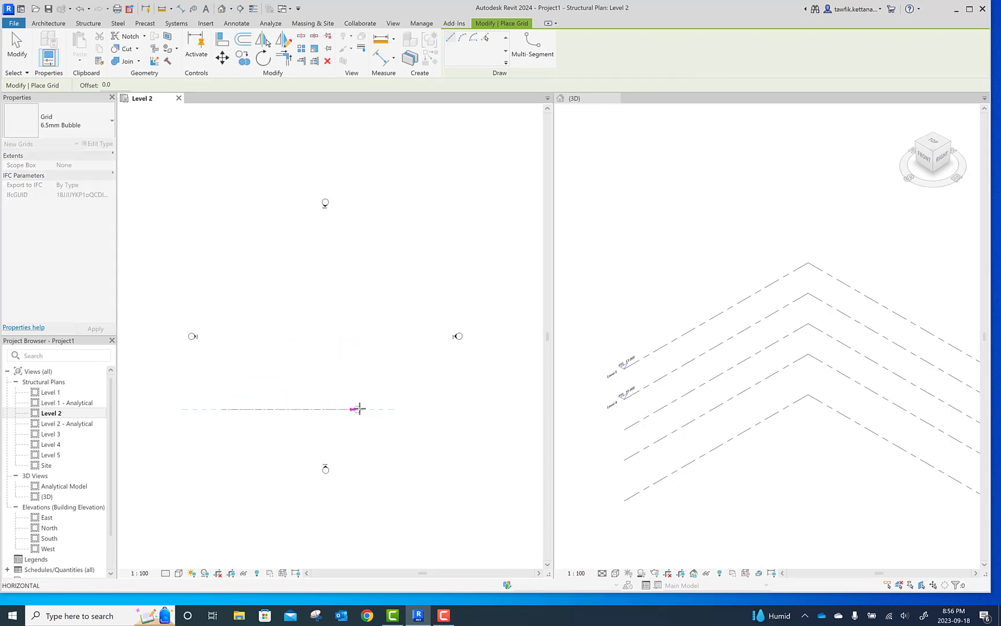
click(425, 410)
key(Escape)
key(Escape)
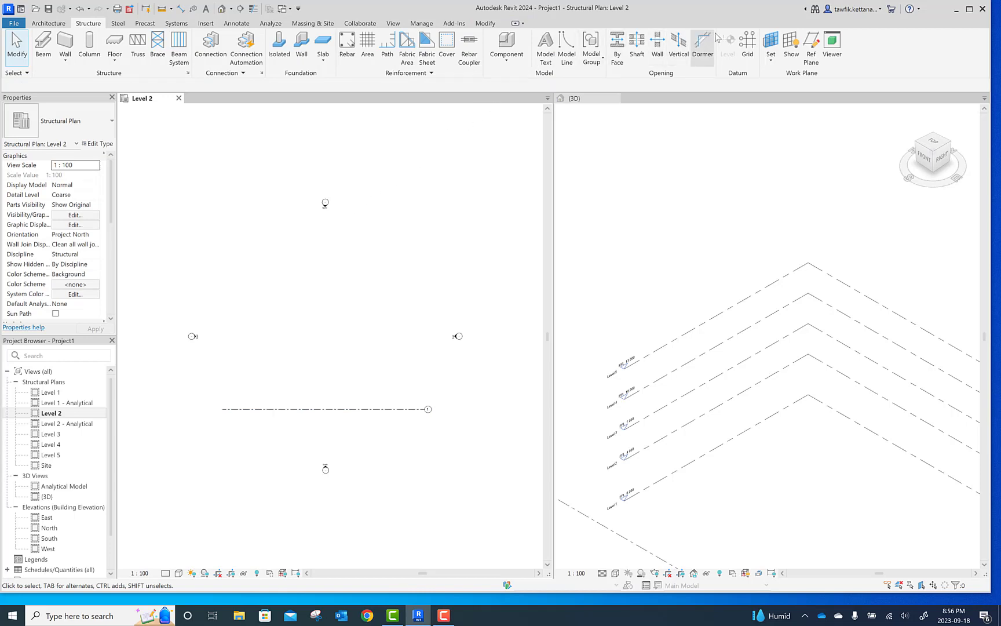
Step: Add four parallel grid lines above the first one by picking lines, each at a 4500 mm offset
click(747, 45)
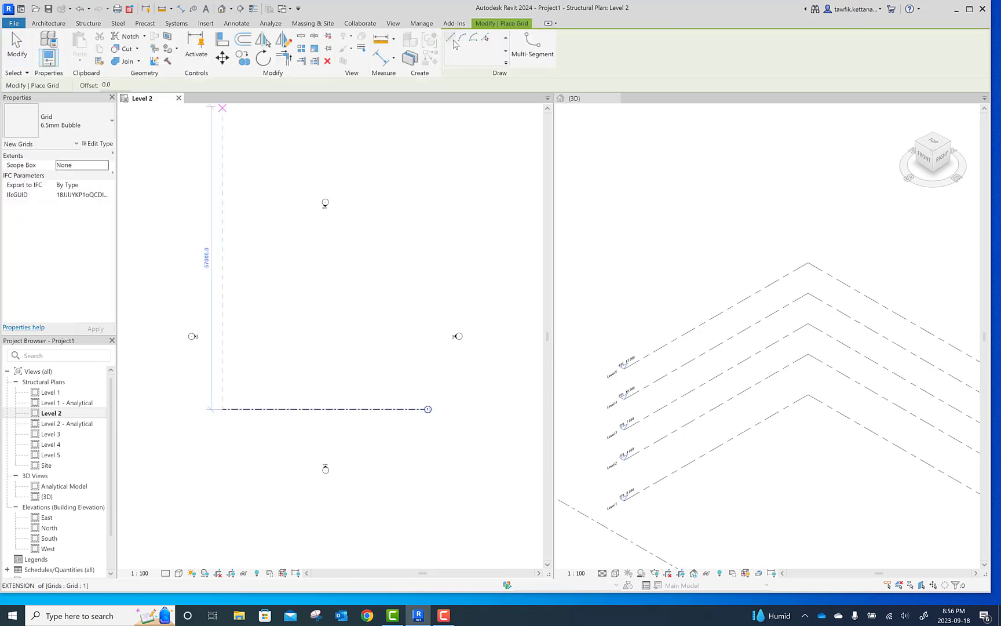
click(486, 37)
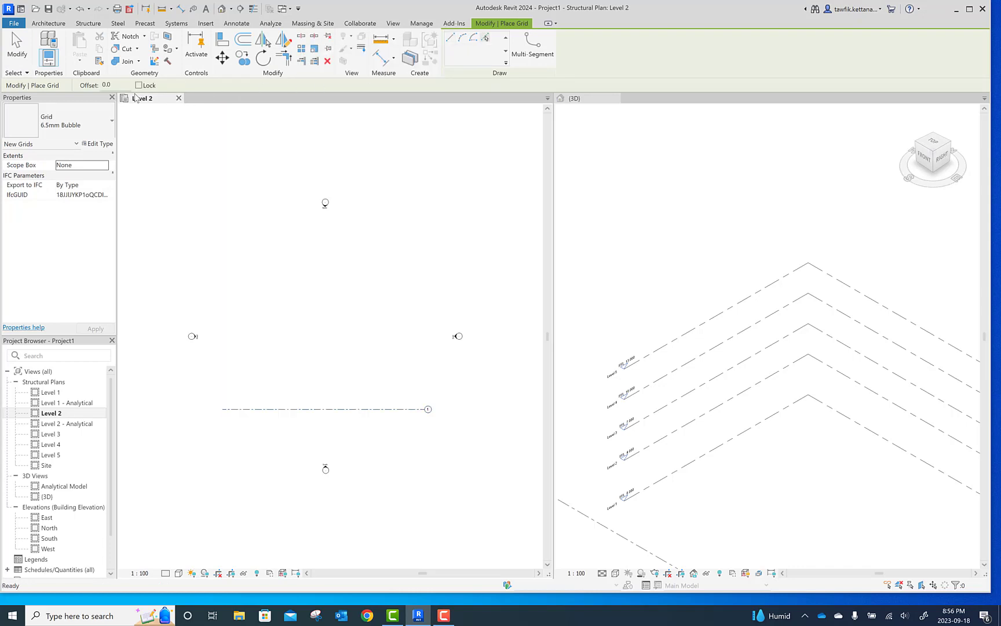
drag(109, 84, 97, 84)
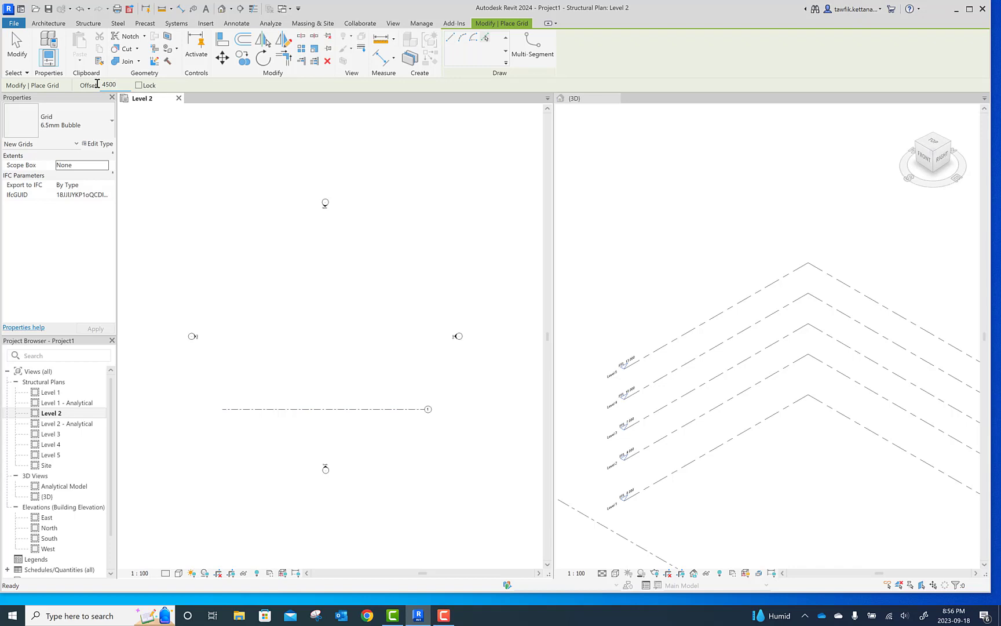
click(318, 410)
click(324, 385)
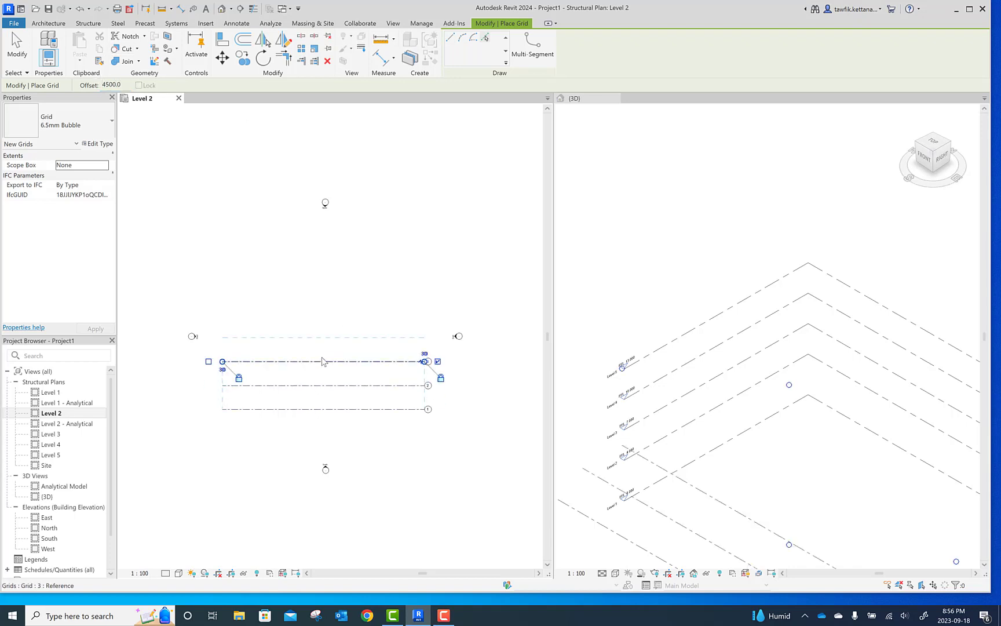
click(323, 361)
click(325, 340)
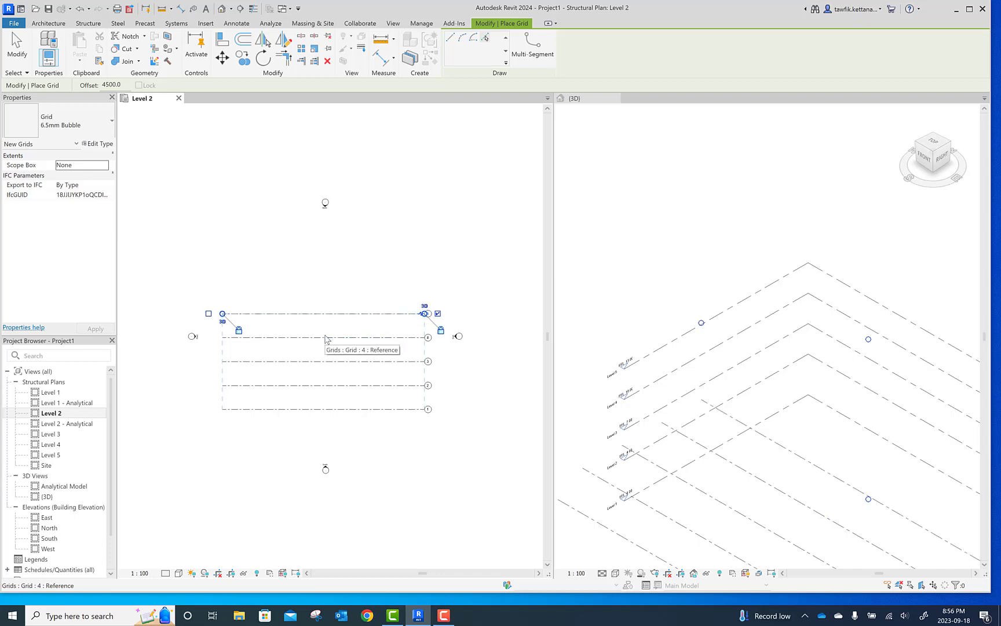
click(326, 339)
key(Escape)
key(Escape)
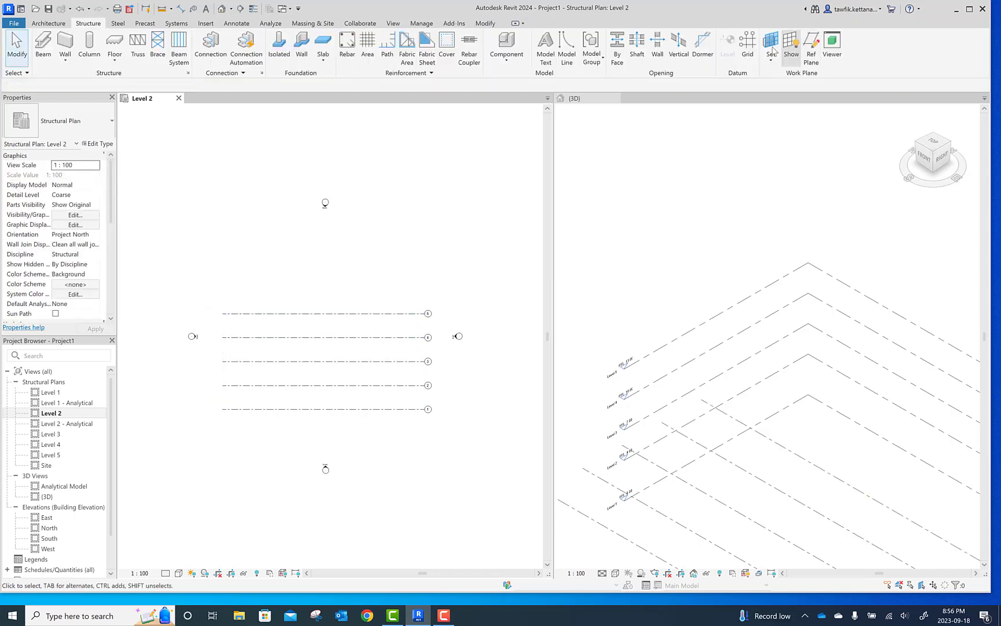
Step: Draw a vertical grid line across the five horizontal grids, near their ends opposite the bubbles, with its bubble at the upper end
click(747, 46)
click(242, 434)
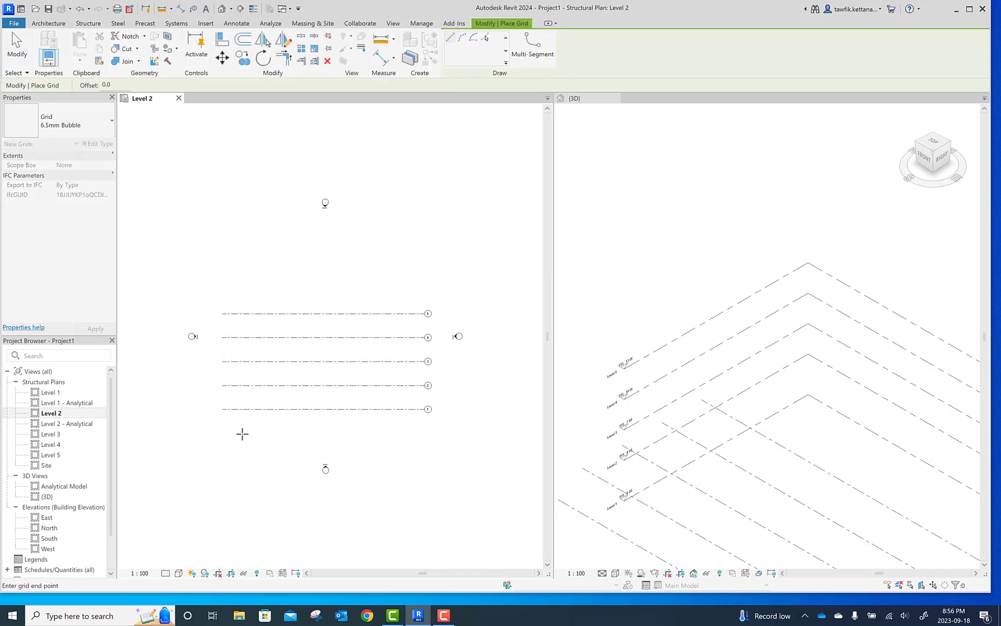
click(389, 434)
click(243, 280)
key(Escape)
key(Escape)
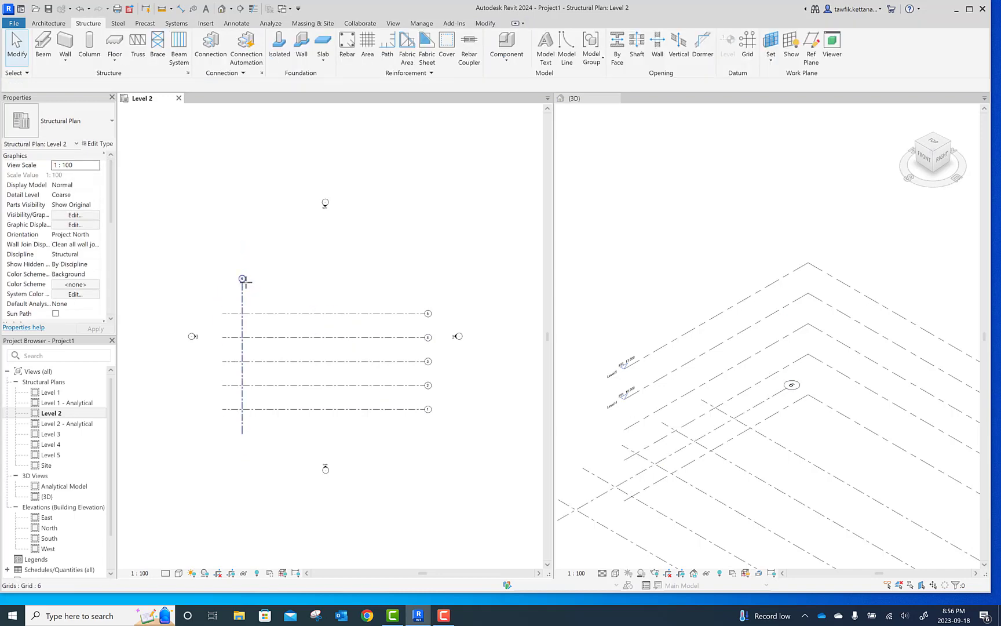
Step: Rename the vertical grid line as A
click(243, 279)
click(243, 279)
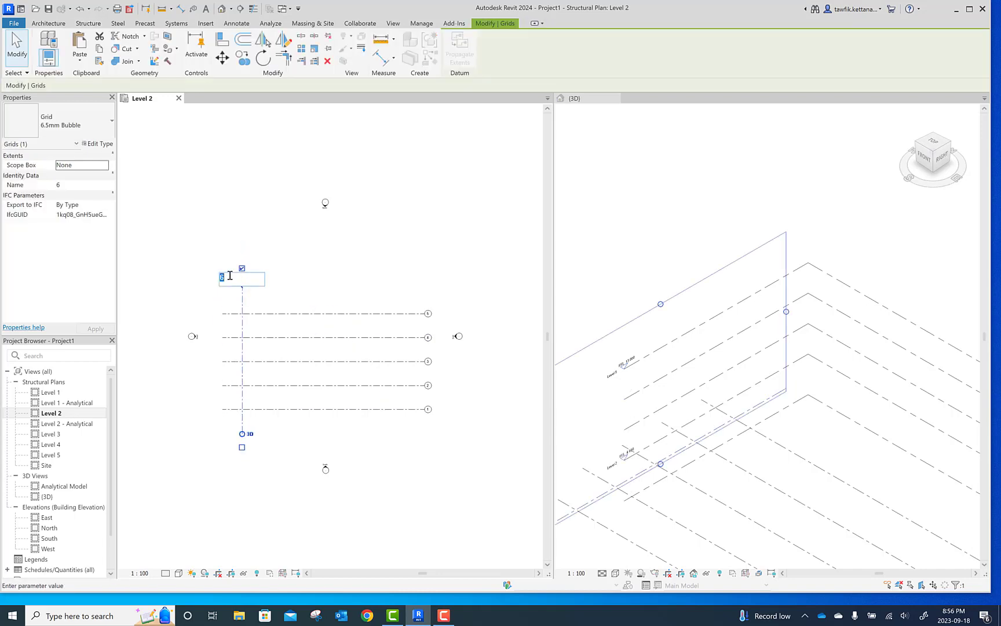
click(68, 185)
text(A)
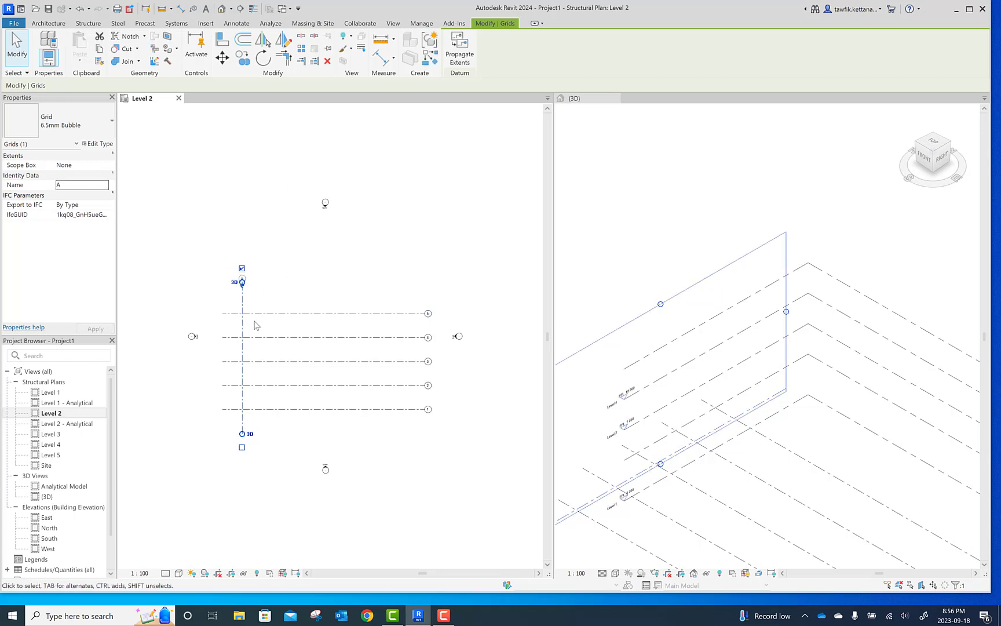
click(254, 321)
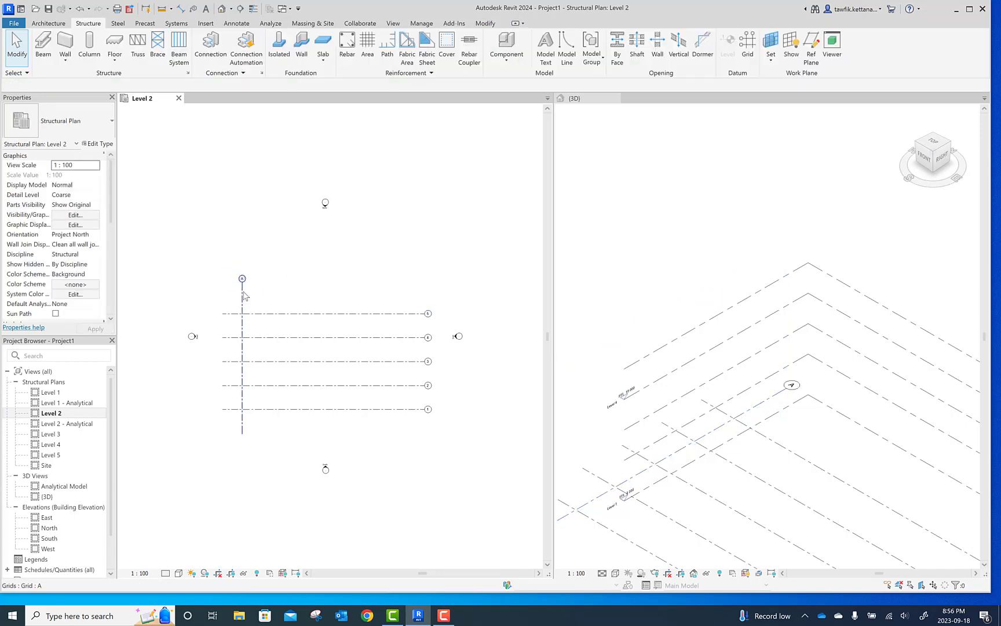
click(243, 298)
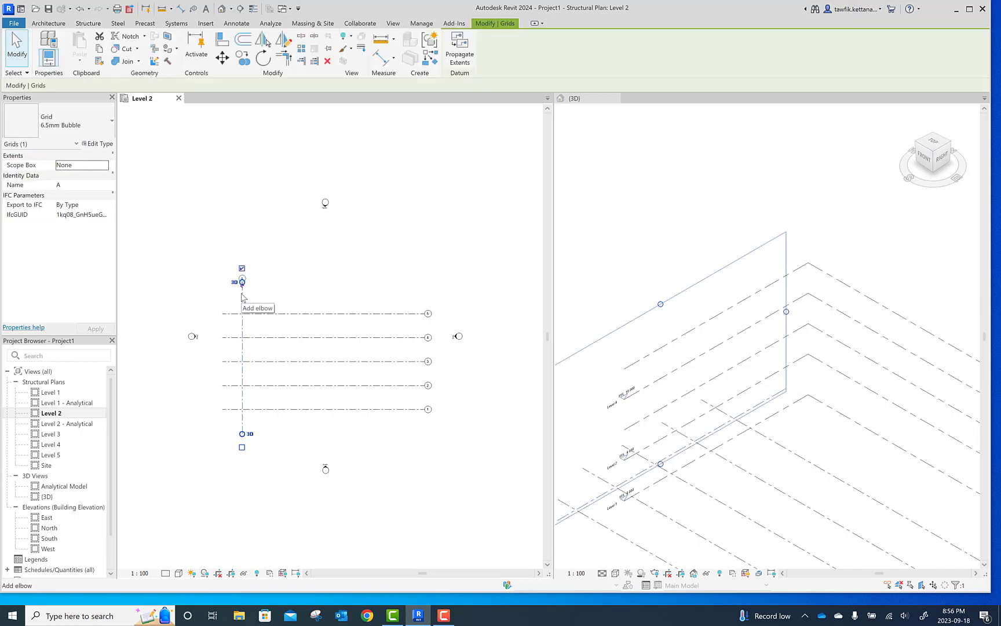
click(429, 203)
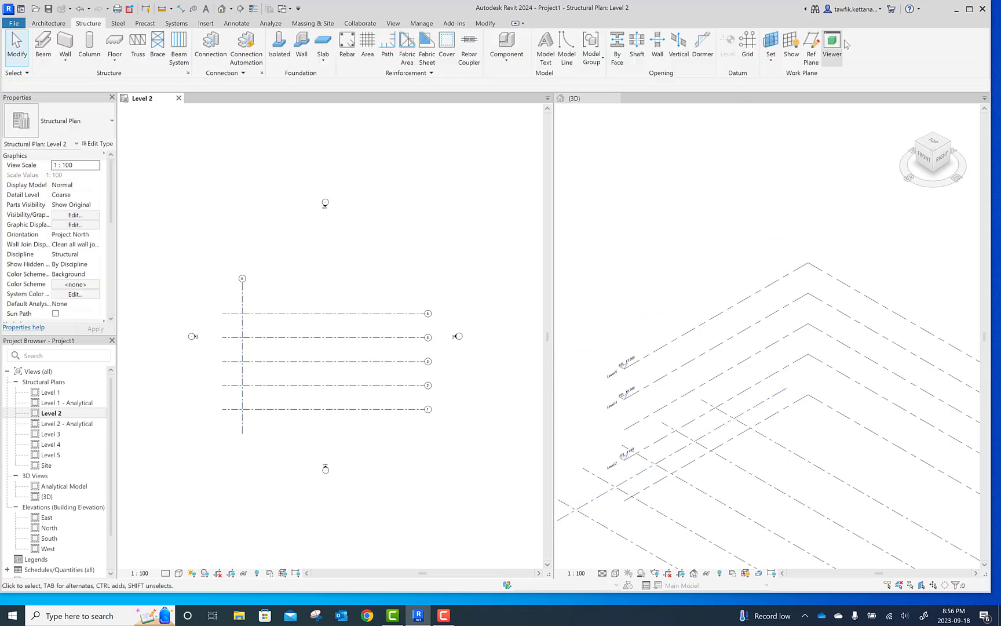
Step: Add three parallel grid lines to the right of grid A by picking lines, each at an 8500 mm offset
click(747, 44)
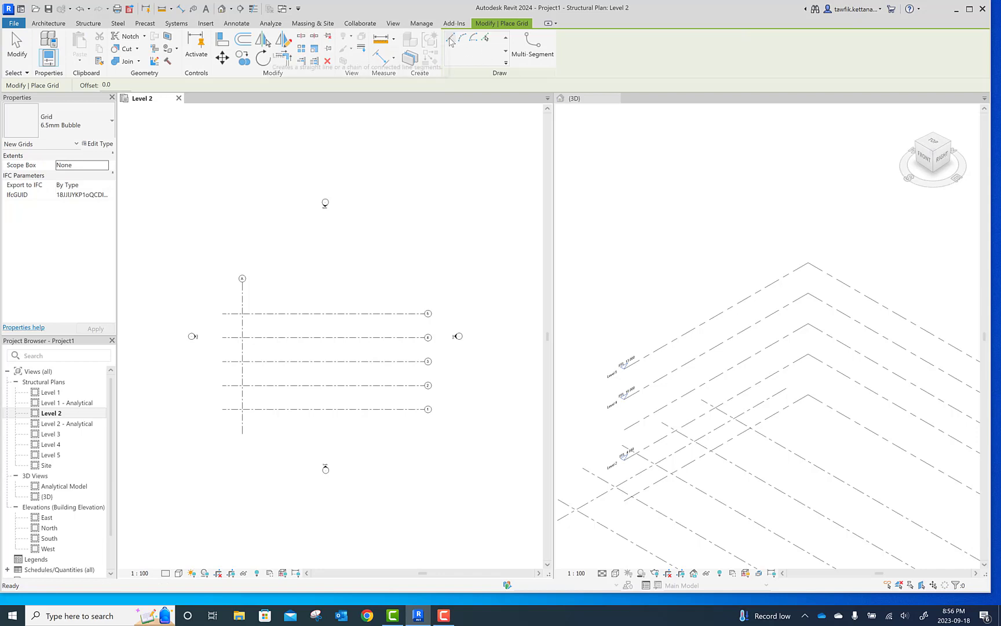
click(486, 38)
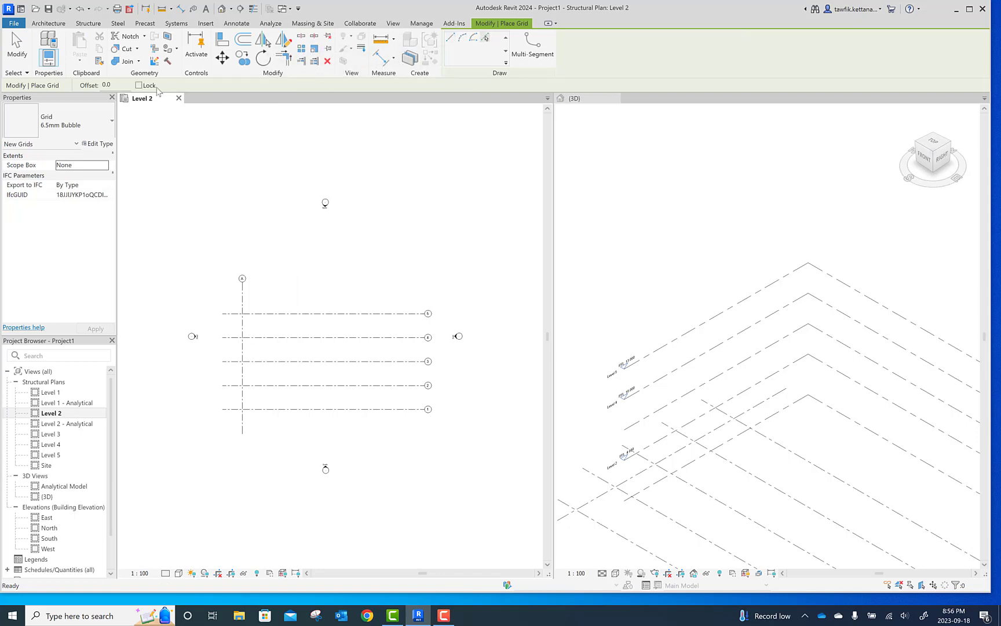
double_click(110, 85)
key(Return)
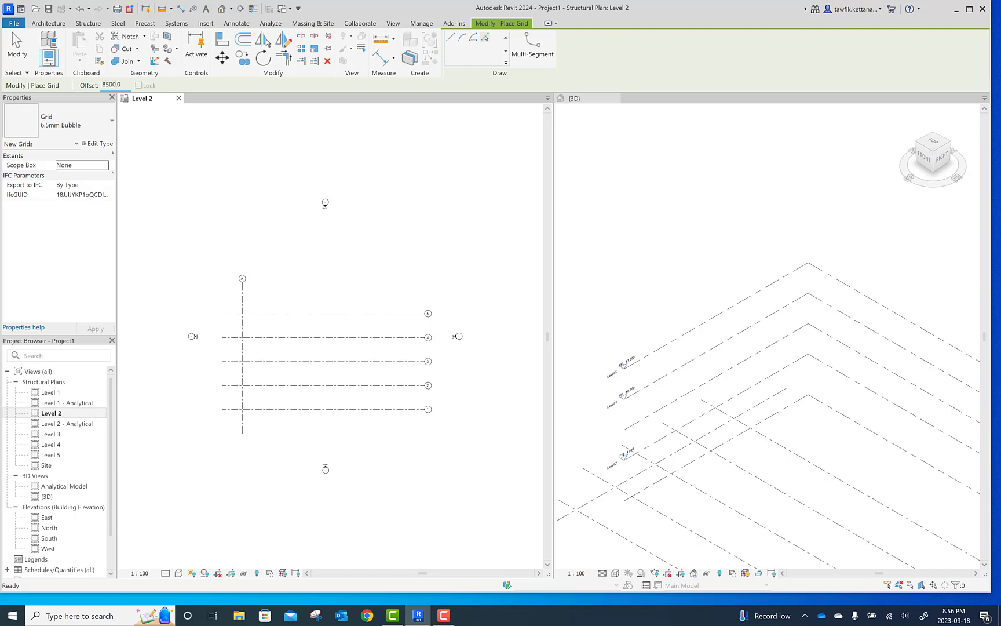
click(246, 299)
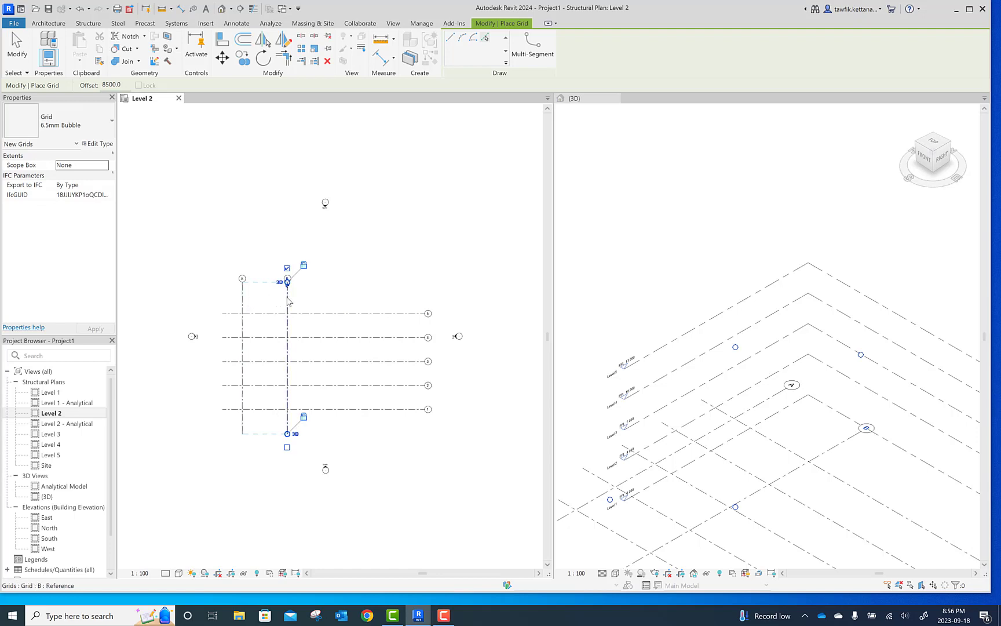
click(288, 301)
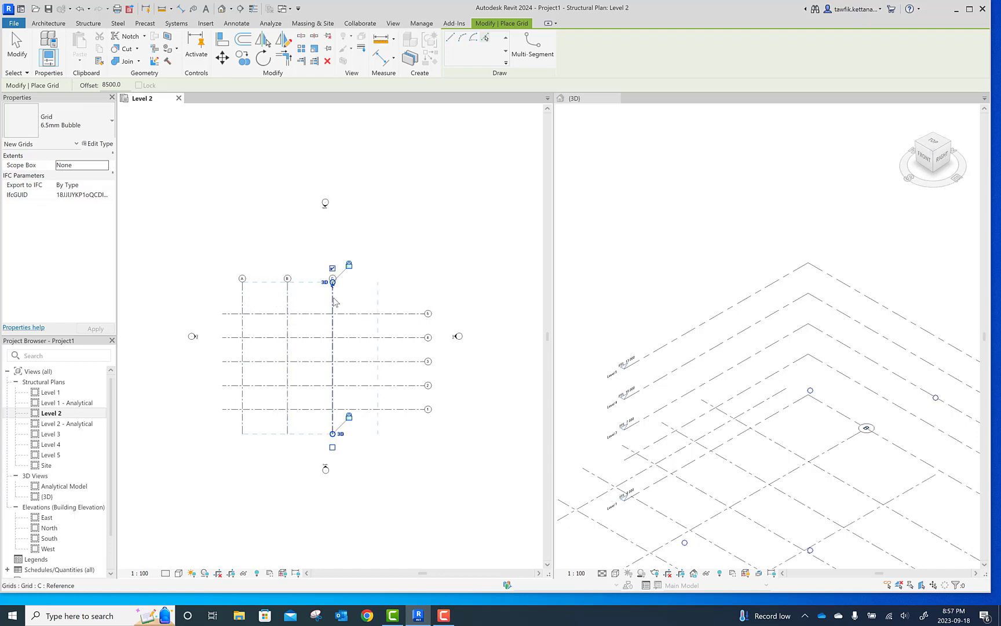
click(333, 300)
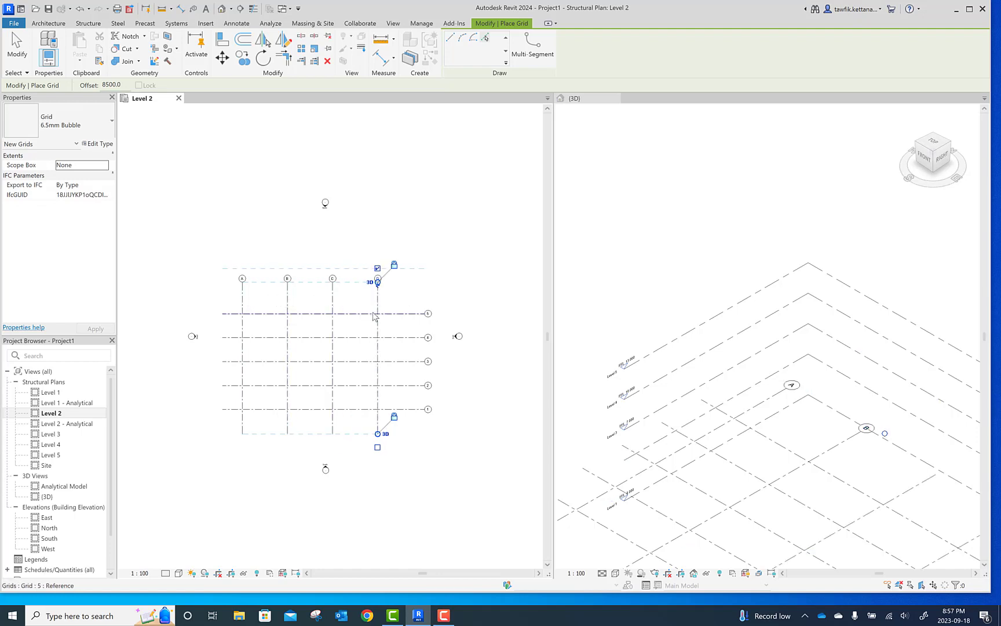
key(Escape)
key(Escape)
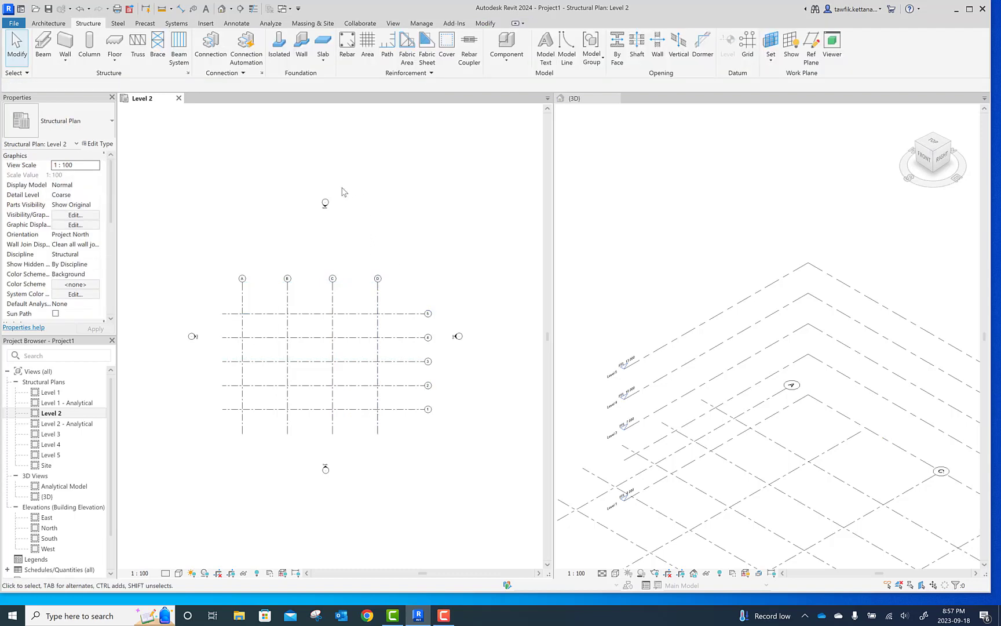
Step: Move the north elevation marker closer to the grids, and shift the east and west markers down and slightly outward
mouse_move(343, 186)
mouse_down()
mouse_move(308, 225)
mouse_move(329, 226)
mouse_move(322, 252)
mouse_up()
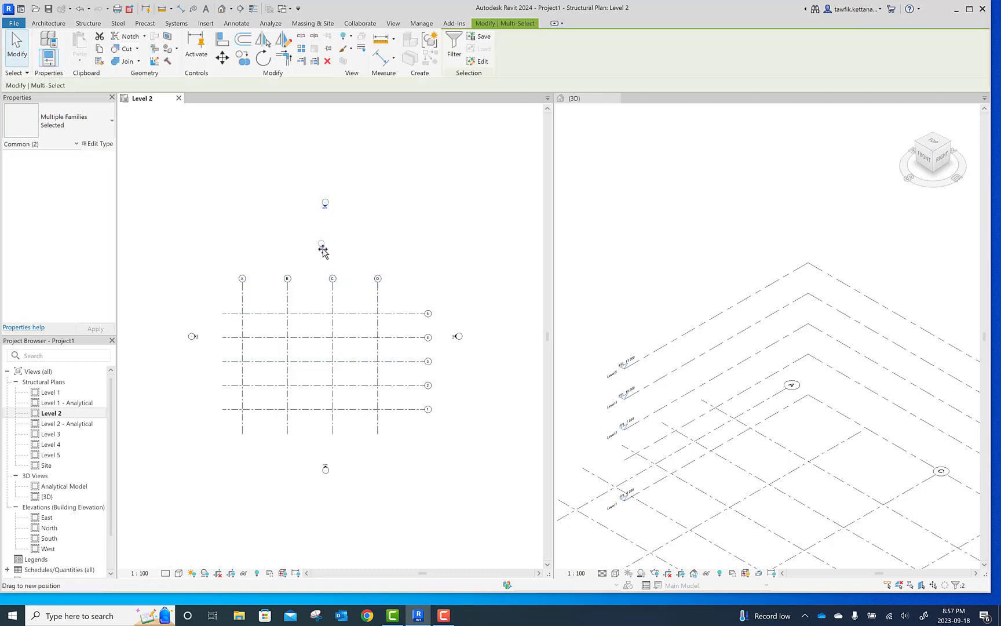
mouse_move(474, 331)
mouse_down()
mouse_move(452, 359)
mouse_move(469, 374)
mouse_up()
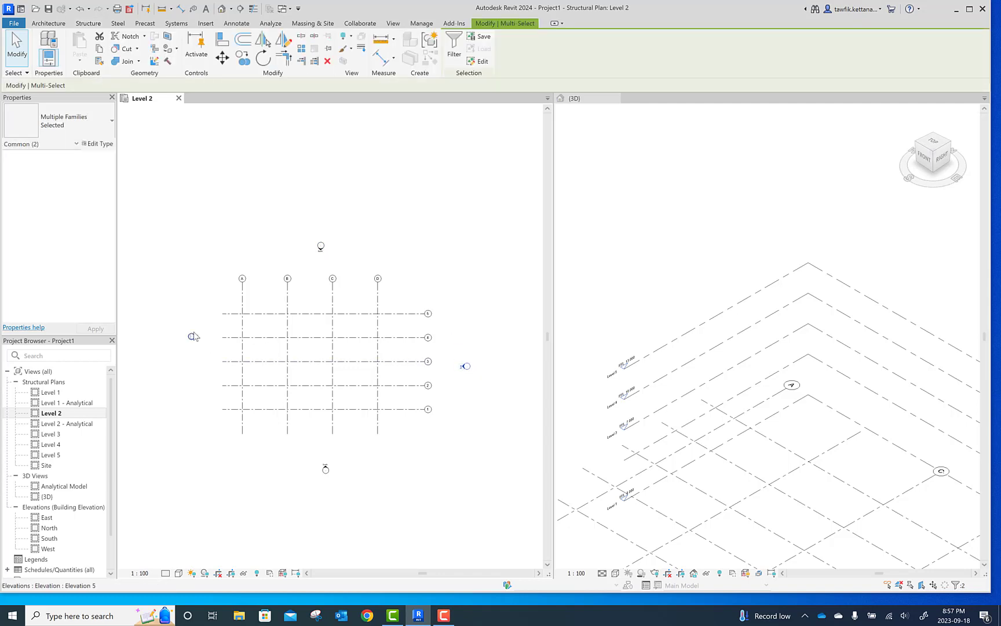
key(Escape)
click(192, 336)
drag(192, 336, 184, 360)
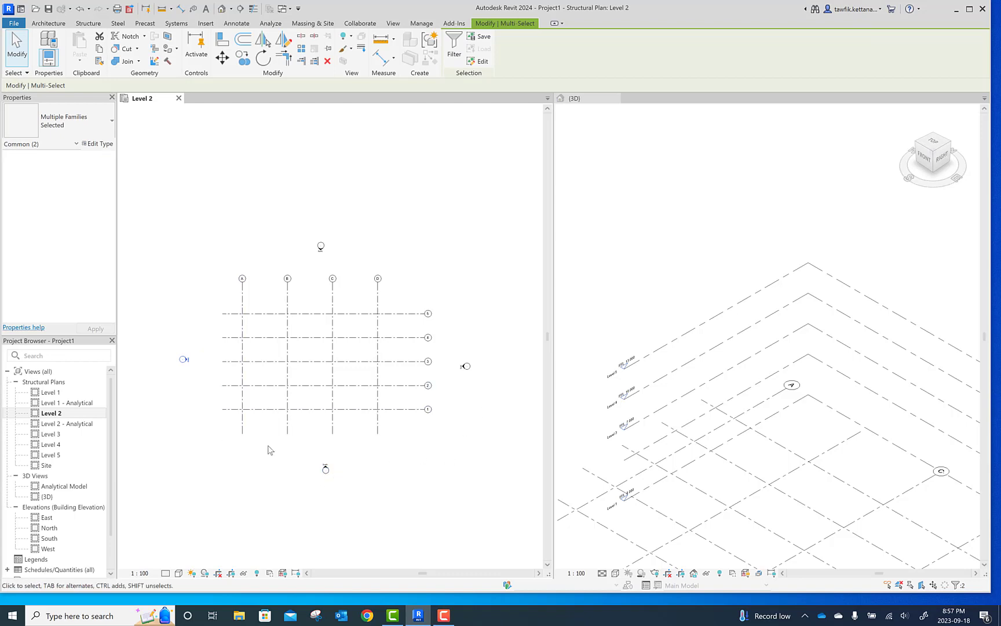
Step: Start the structural column command in the 3D view and browse for a family to load in the US library folder
click(810, 210)
key(z)
key(f)
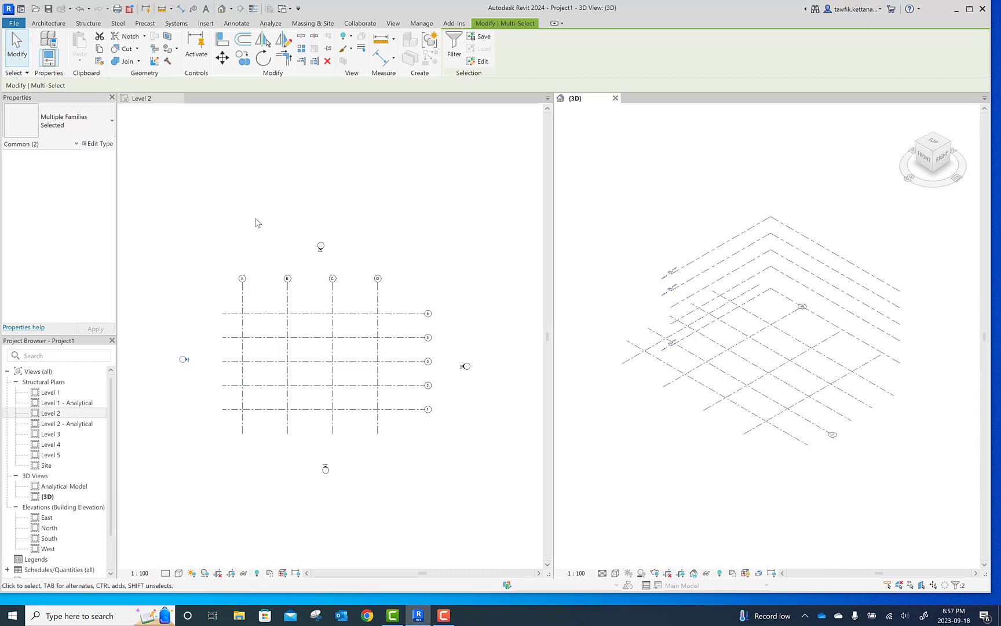
click(89, 23)
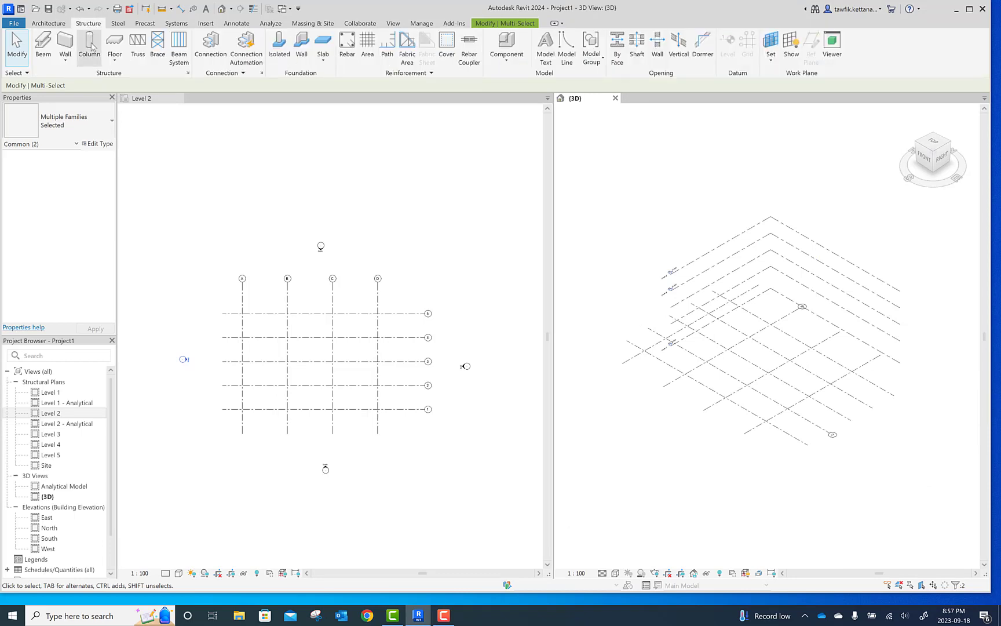
click(90, 43)
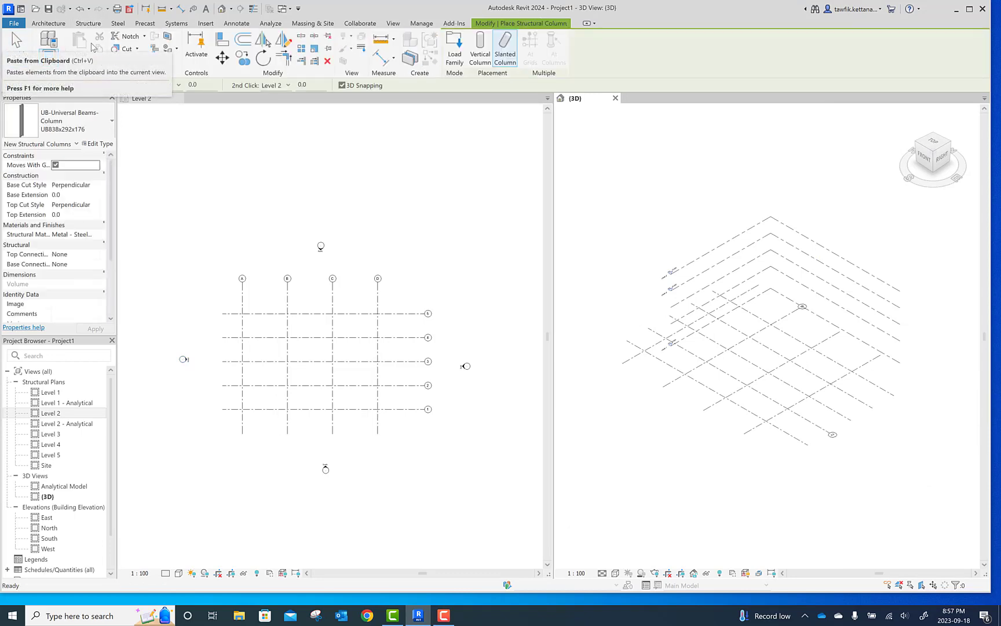
click(113, 121)
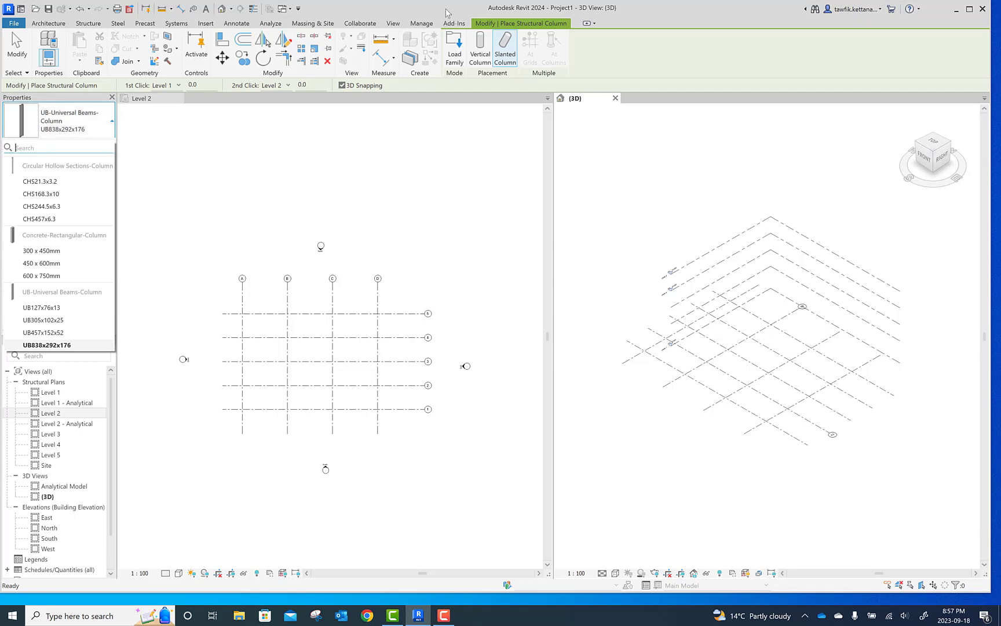
click(452, 54)
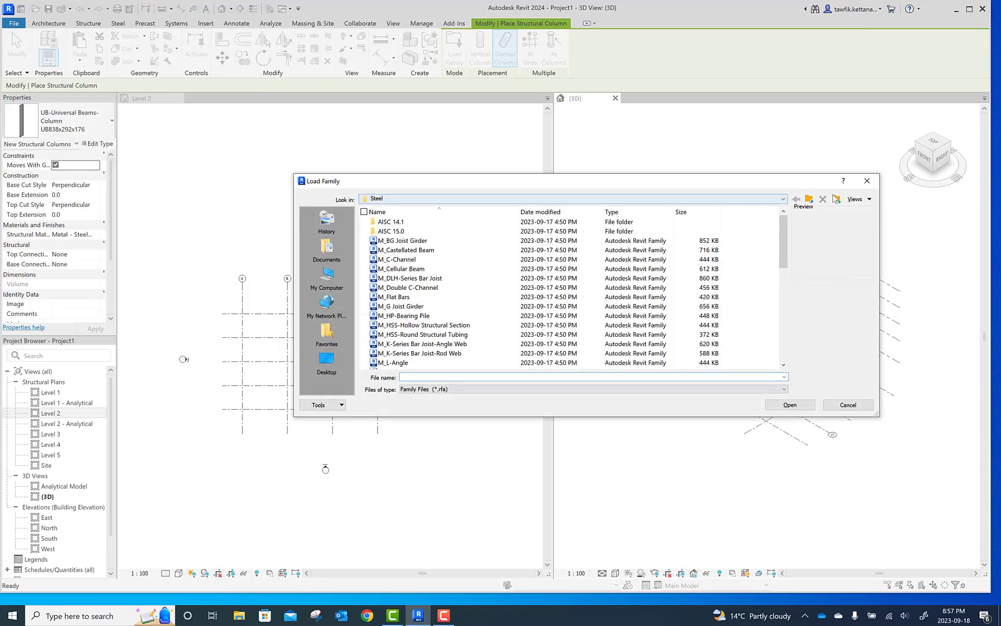
click(809, 199)
click(809, 200)
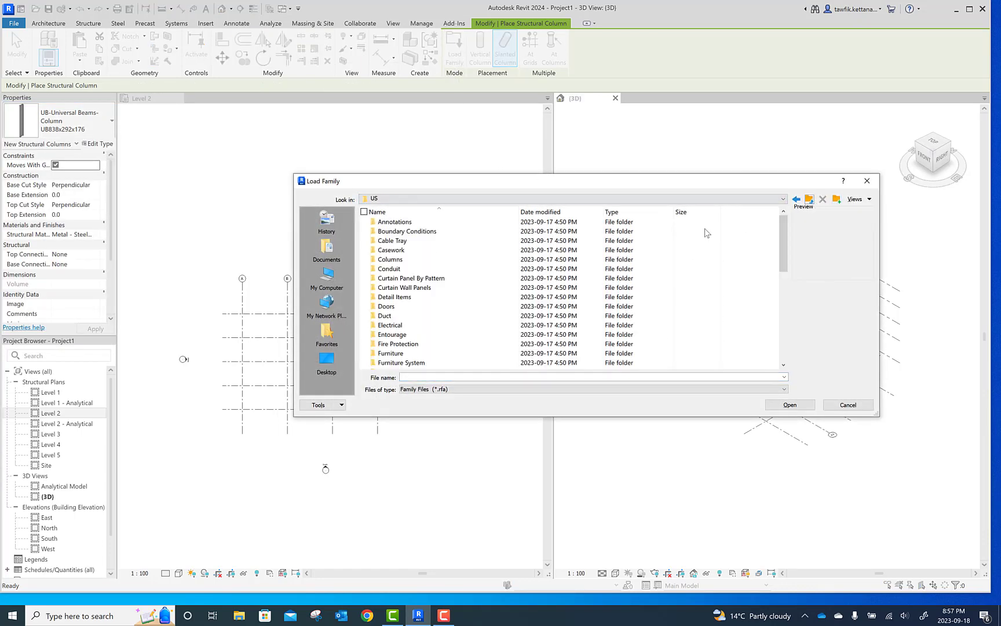
Step: Go up to the Autodesk folder and retrace the library path through RLT 2024, Libraries and English to US
click(810, 199)
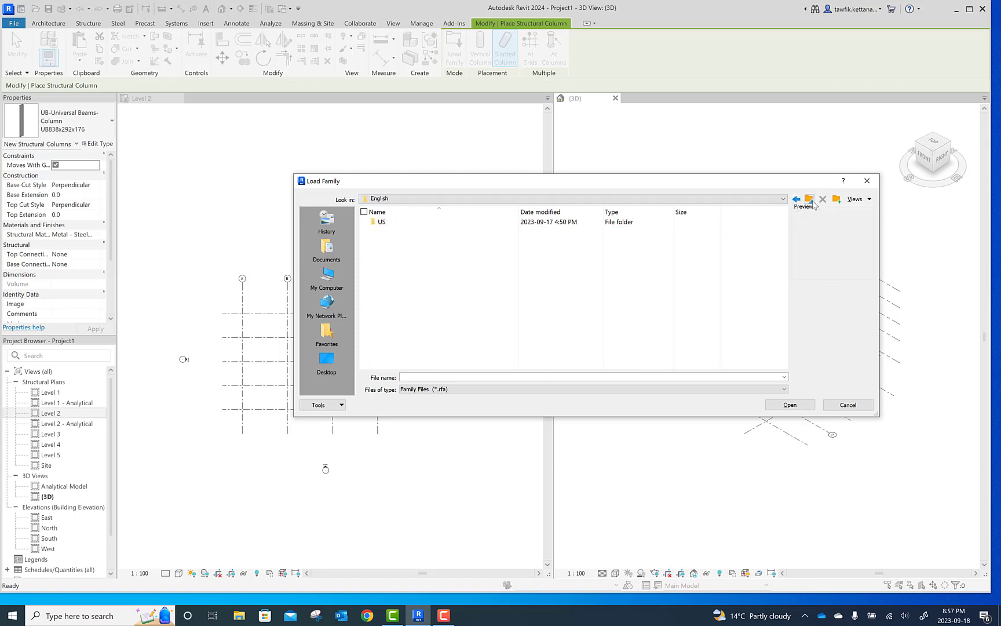
click(810, 200)
click(809, 199)
click(810, 199)
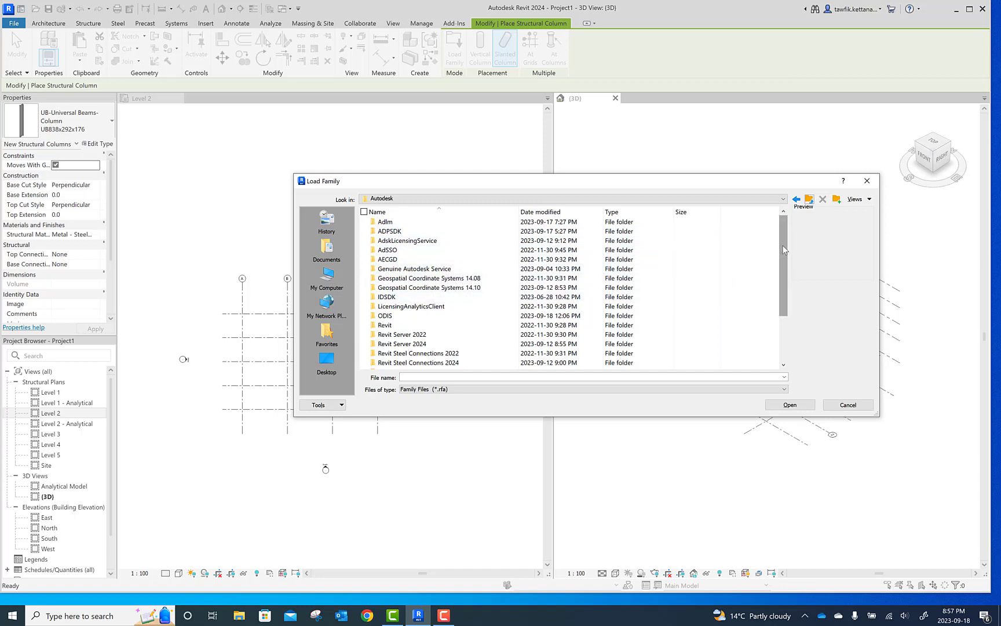
drag(783, 249, 719, 299)
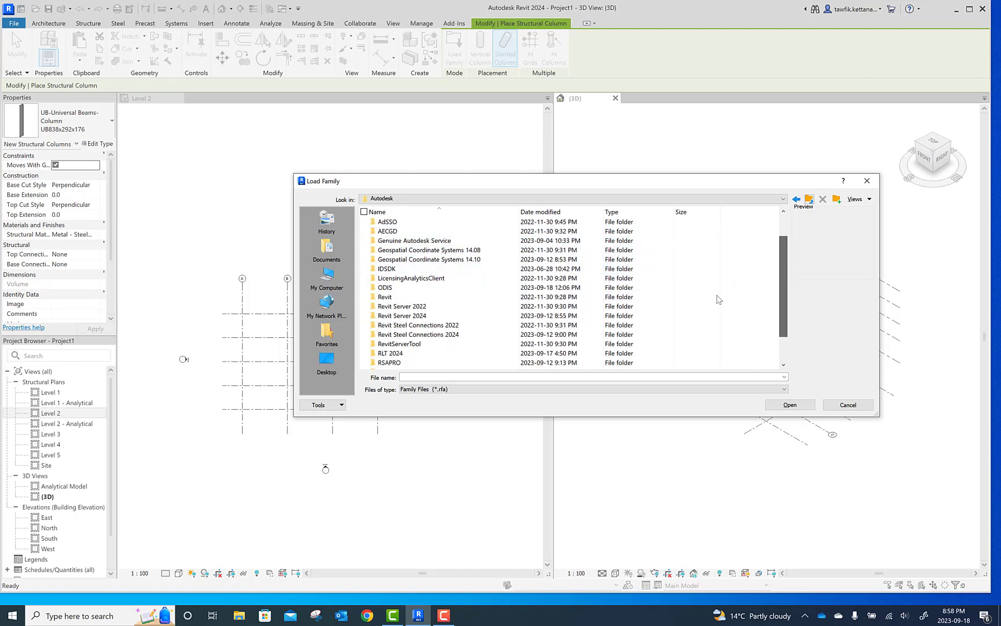
double_click(399, 355)
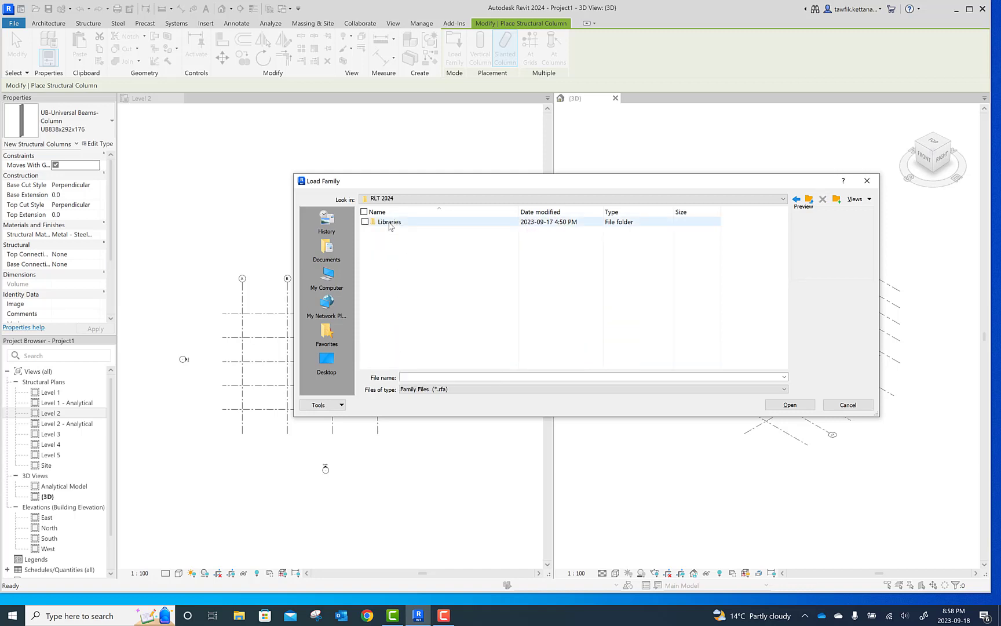
double_click(390, 222)
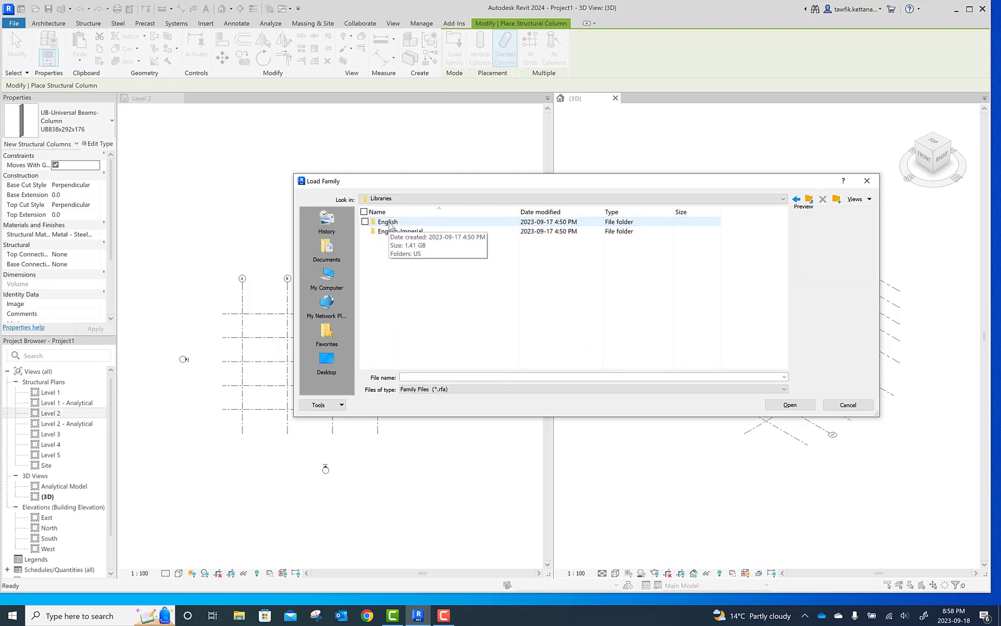
double_click(388, 223)
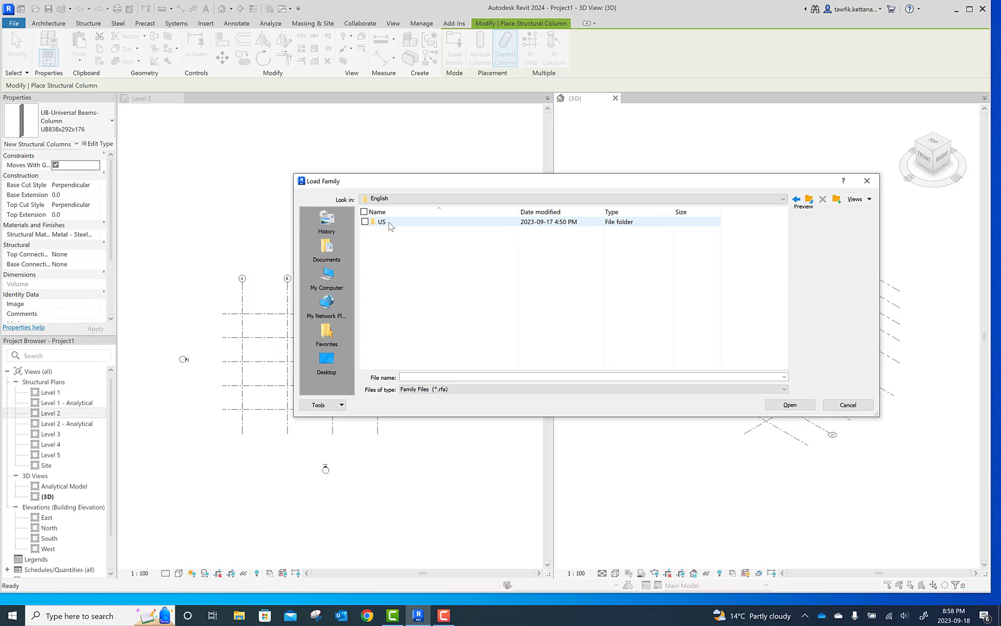
double_click(389, 223)
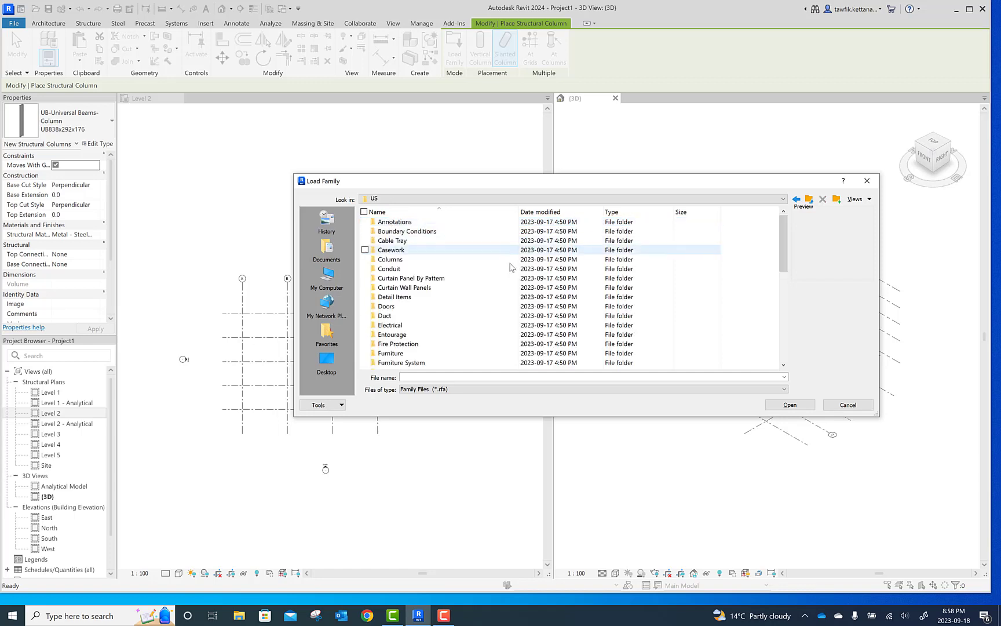
Step: Open the Steel folder inside the Structural Columns folder of the US library
drag(785, 233, 779, 312)
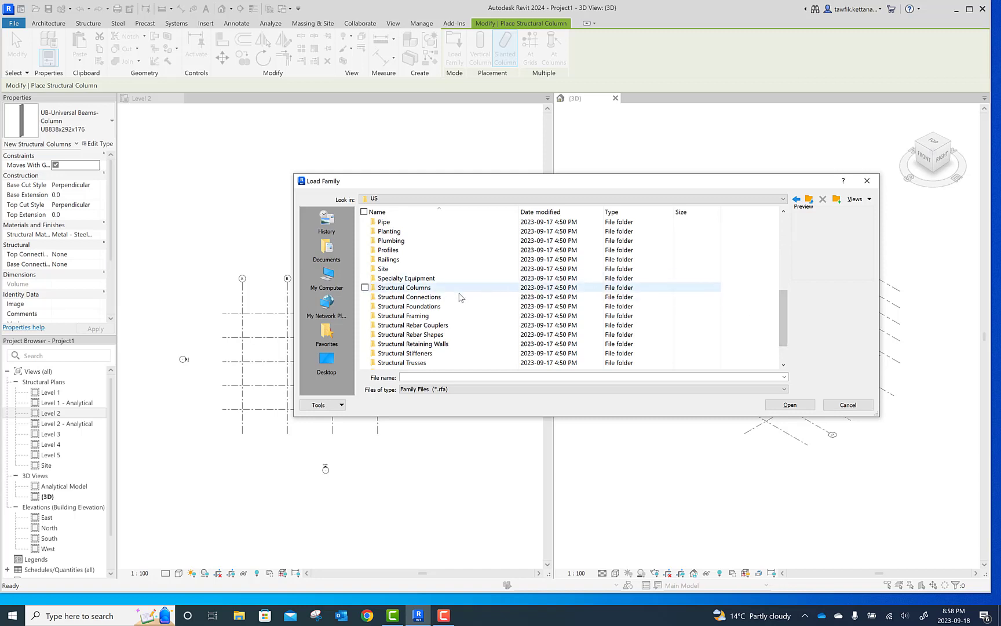
click(428, 289)
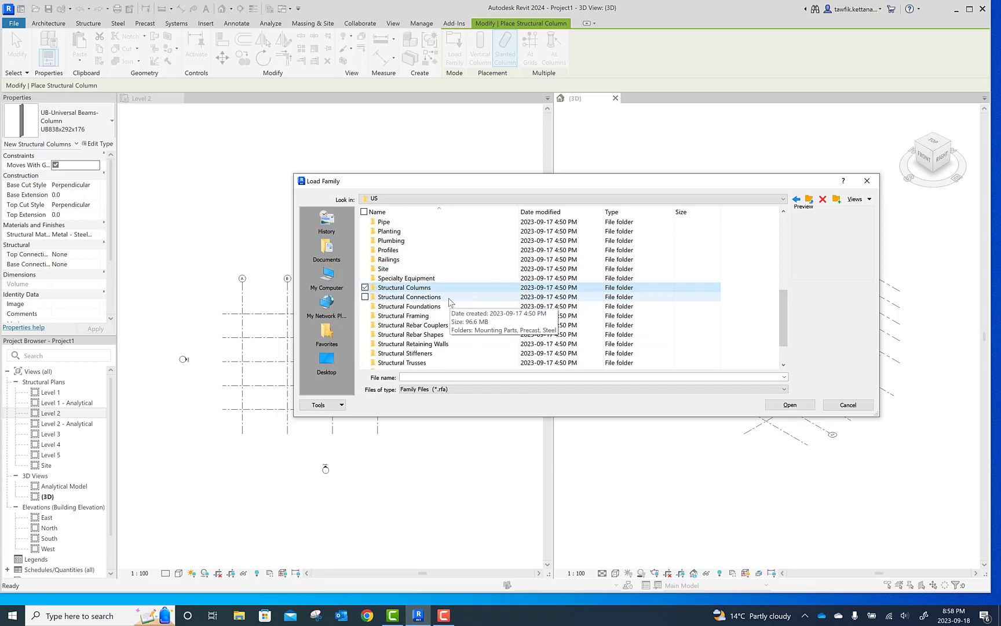
double_click(424, 288)
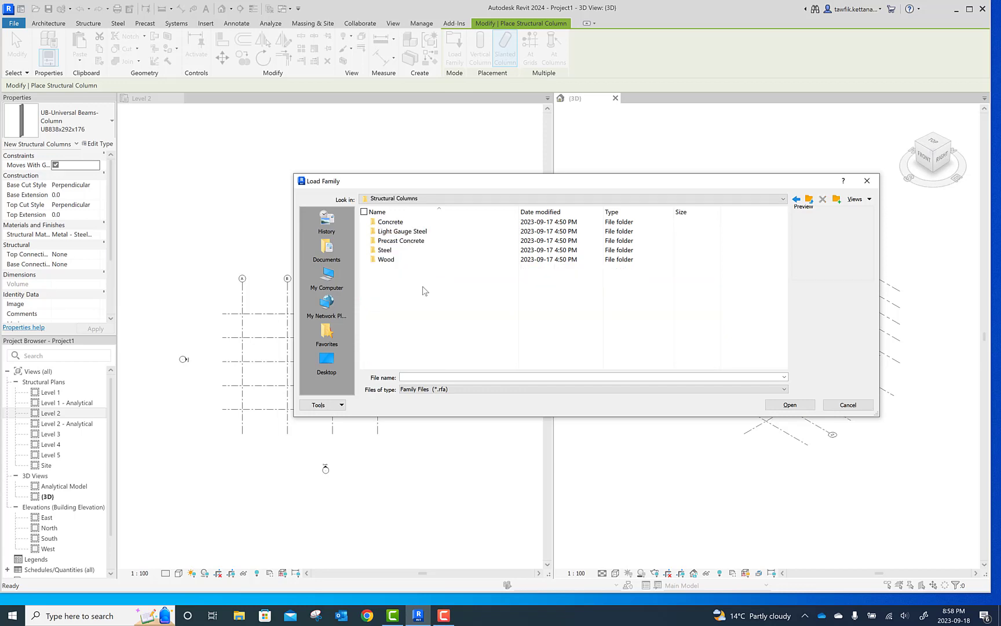
double_click(384, 250)
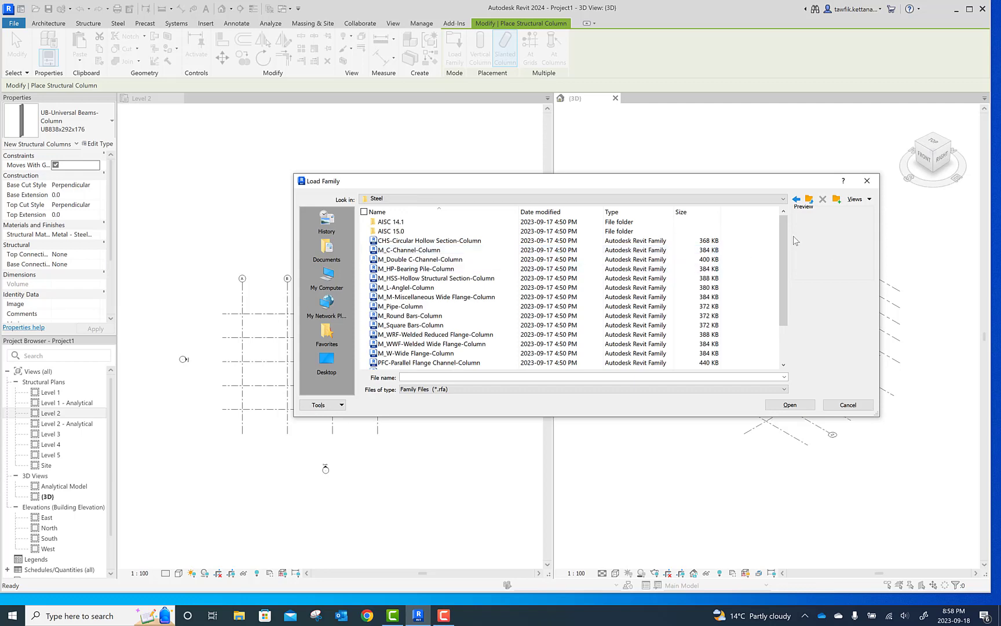
Step: Load the M_W-Wide Flange-Column family with the W360X196 type
drag(782, 246, 780, 320)
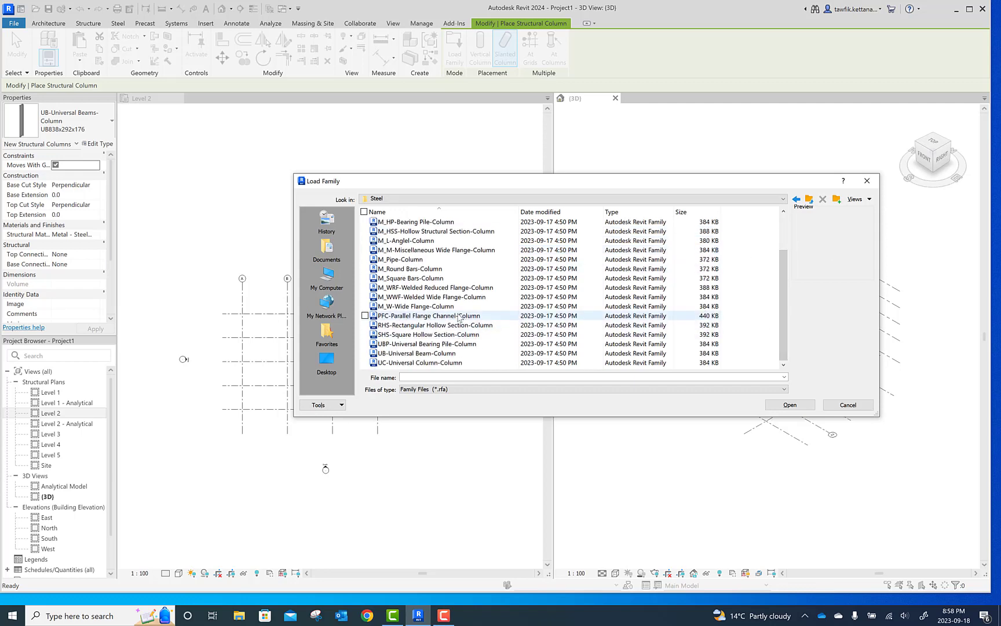
click(406, 307)
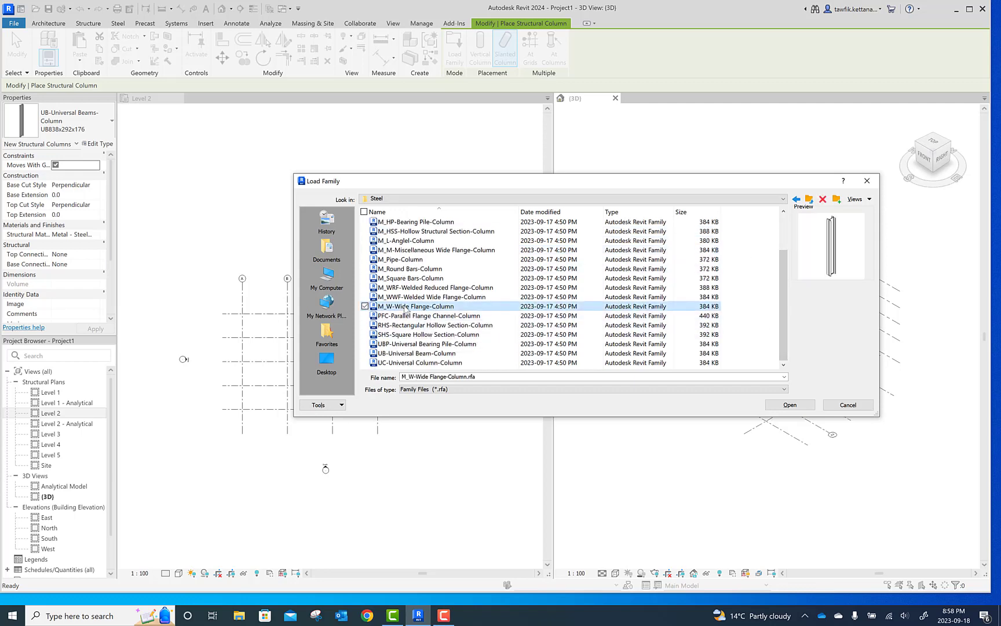
double_click(406, 307)
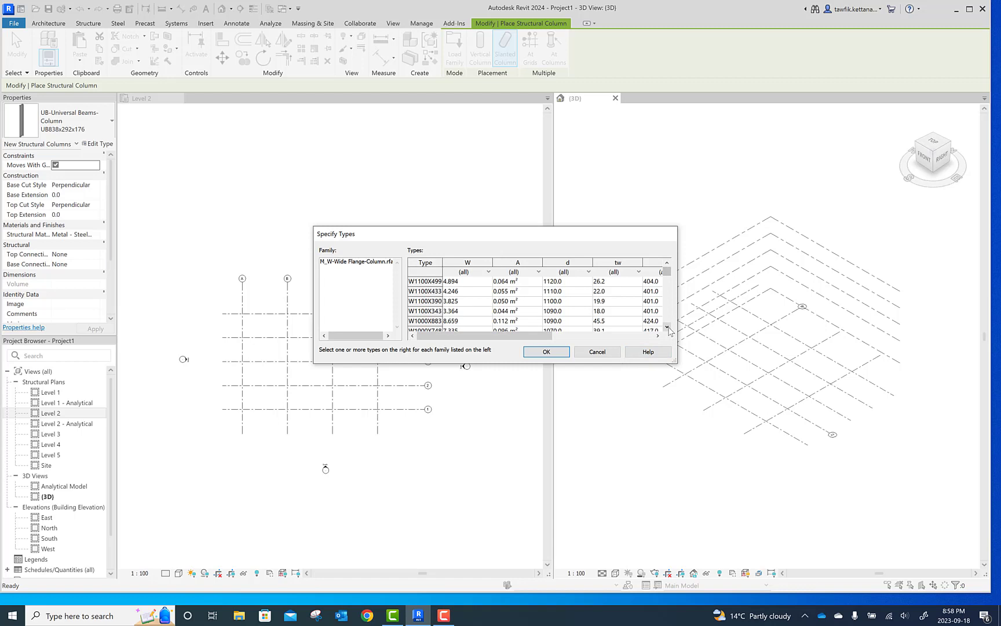
drag(667, 277, 667, 308)
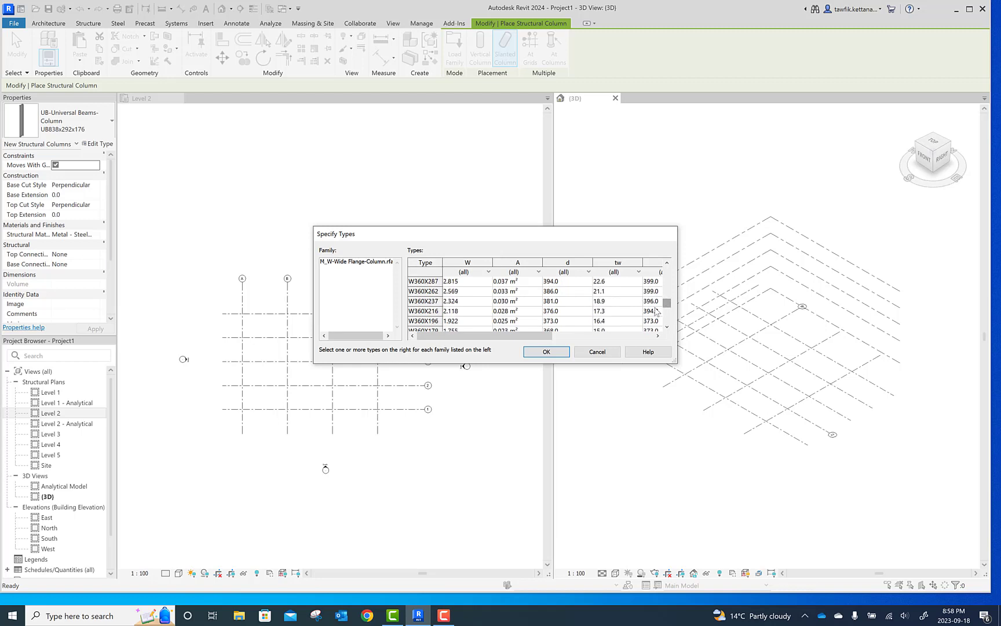
click(423, 320)
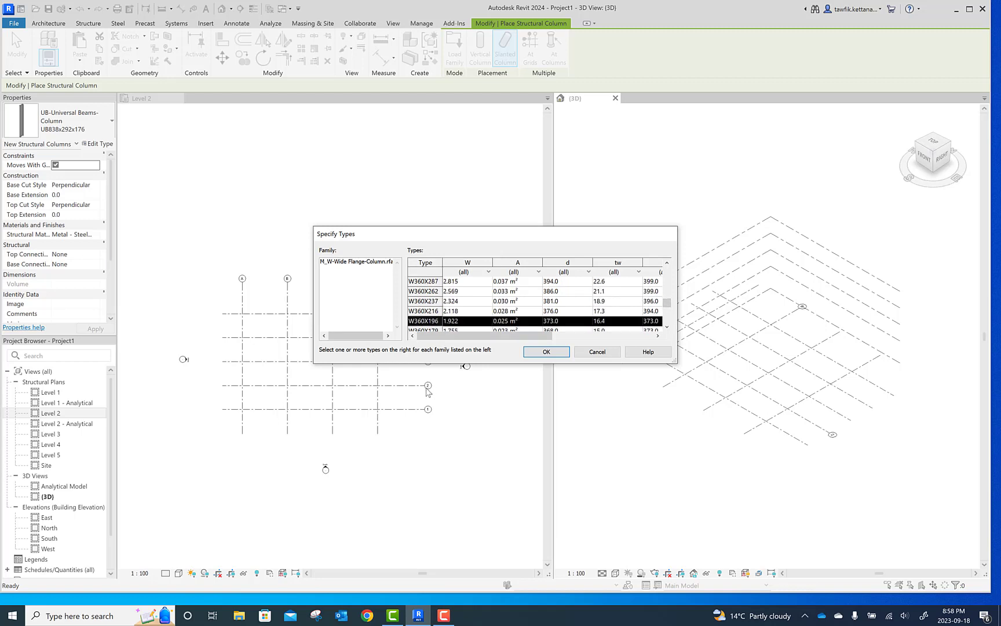
click(546, 351)
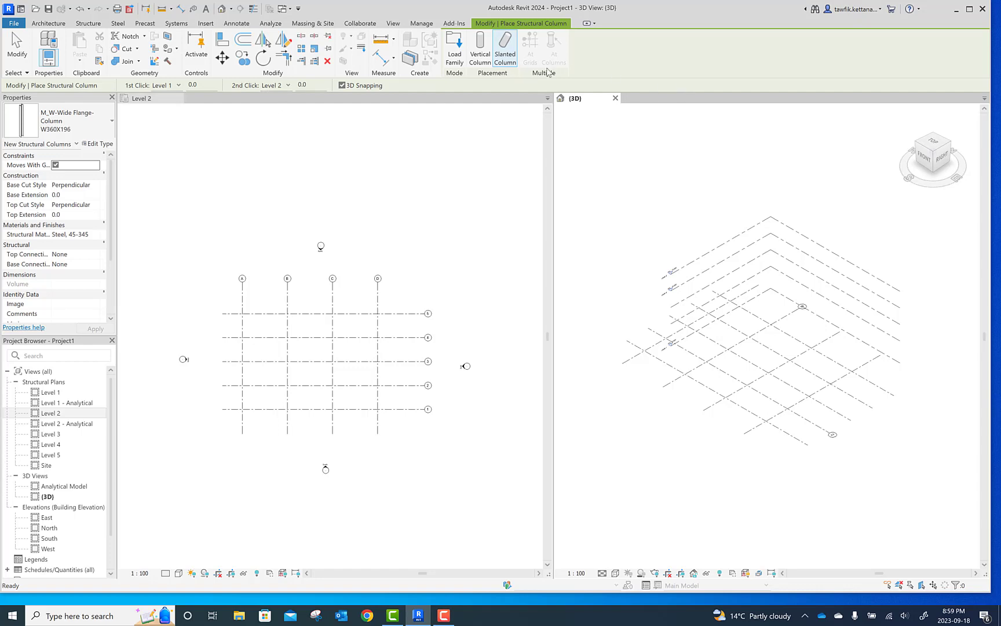
Step: Set the column placement to vertical, then leave the command with the Level 2 structural plan active
click(481, 55)
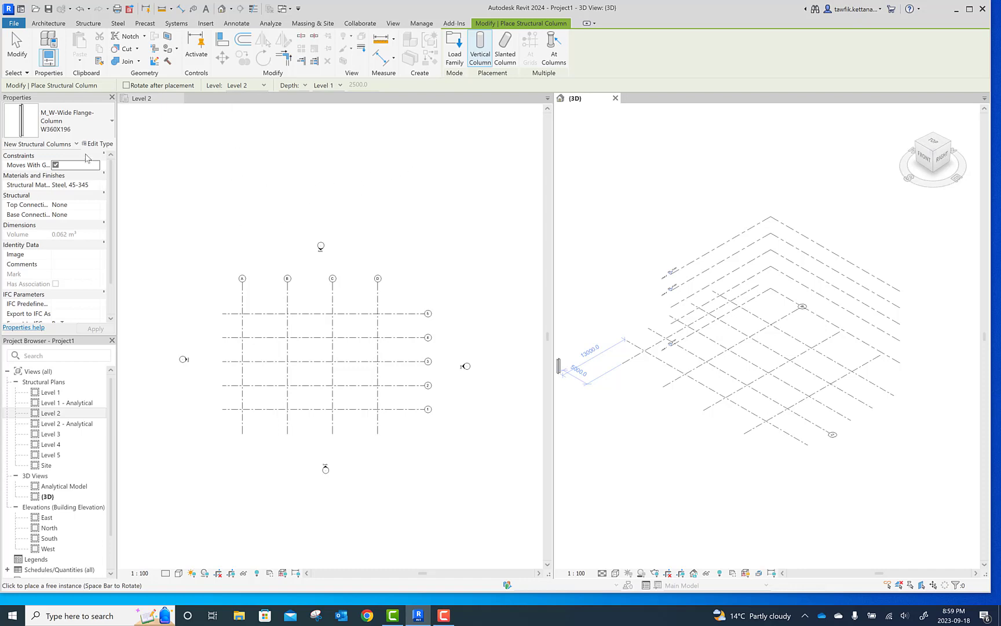
click(65, 123)
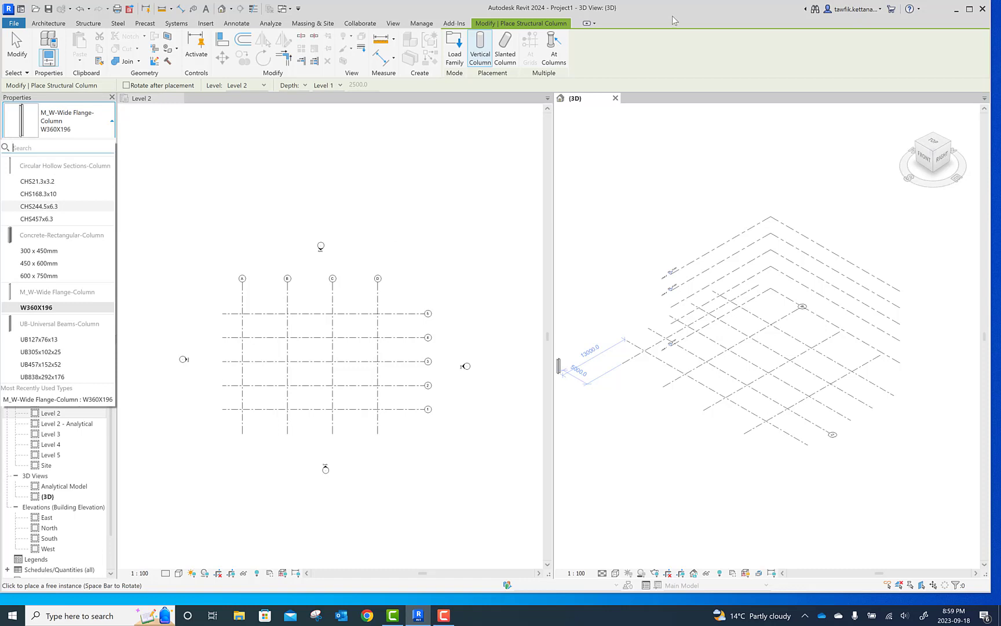
click(532, 46)
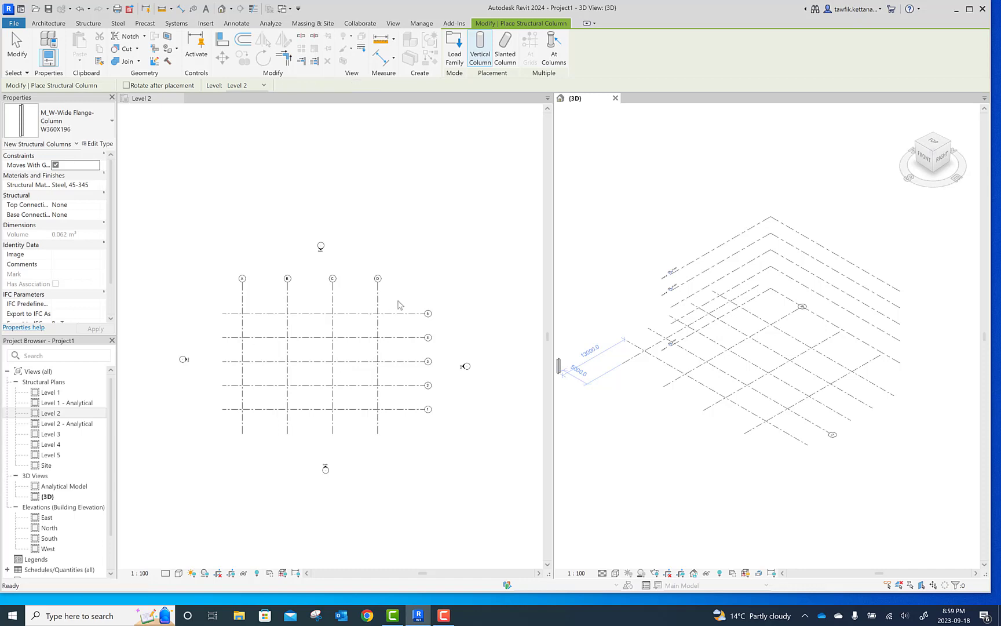
click(399, 300)
key(Escape)
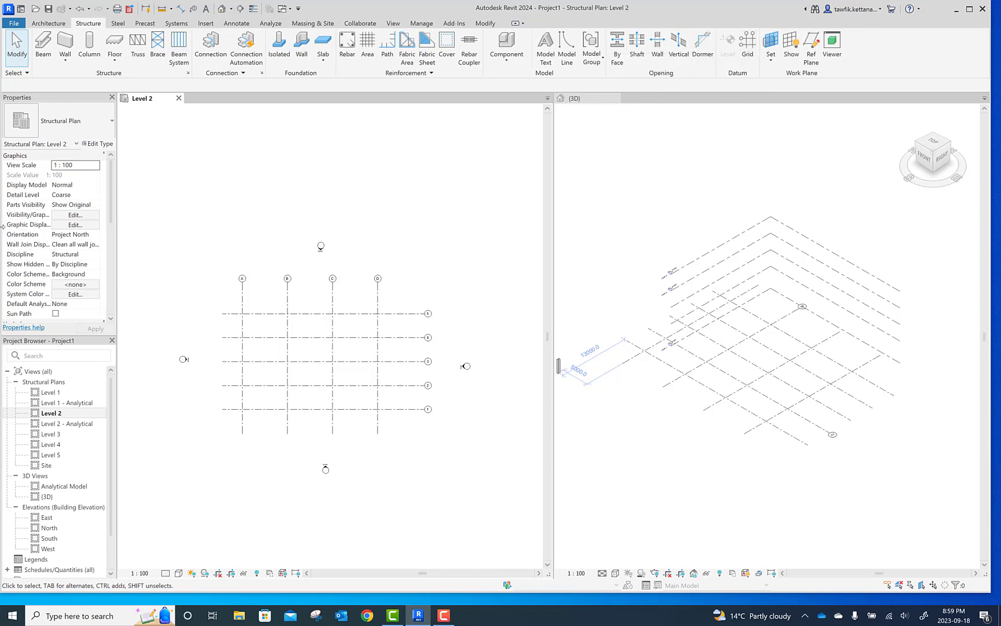
Step: Place vertical W360X196 columns at all intersections of grids A to D and 1 to 5 in the Level 2 plan
click(90, 48)
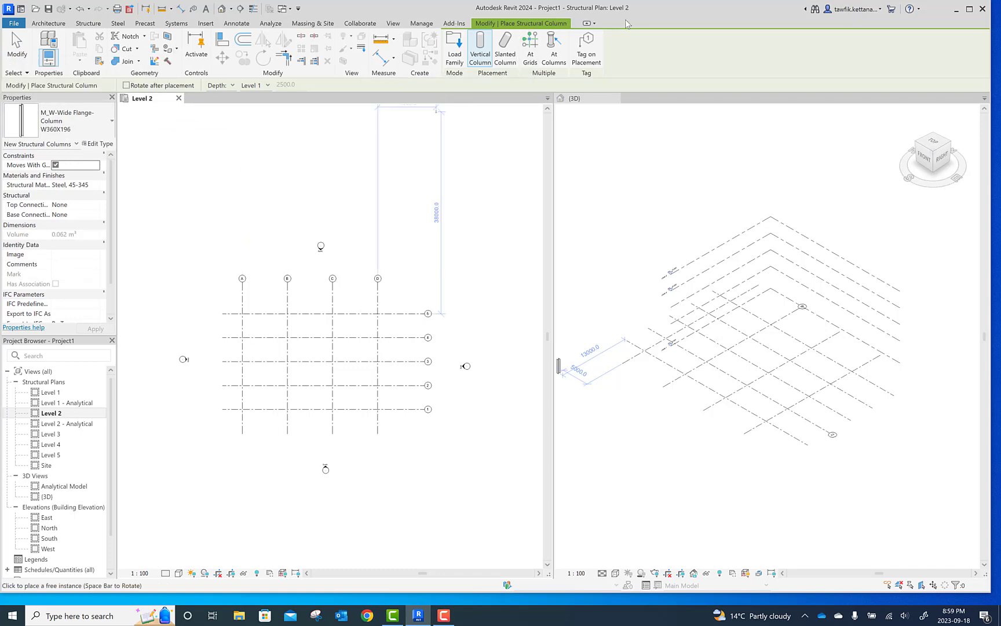
click(531, 48)
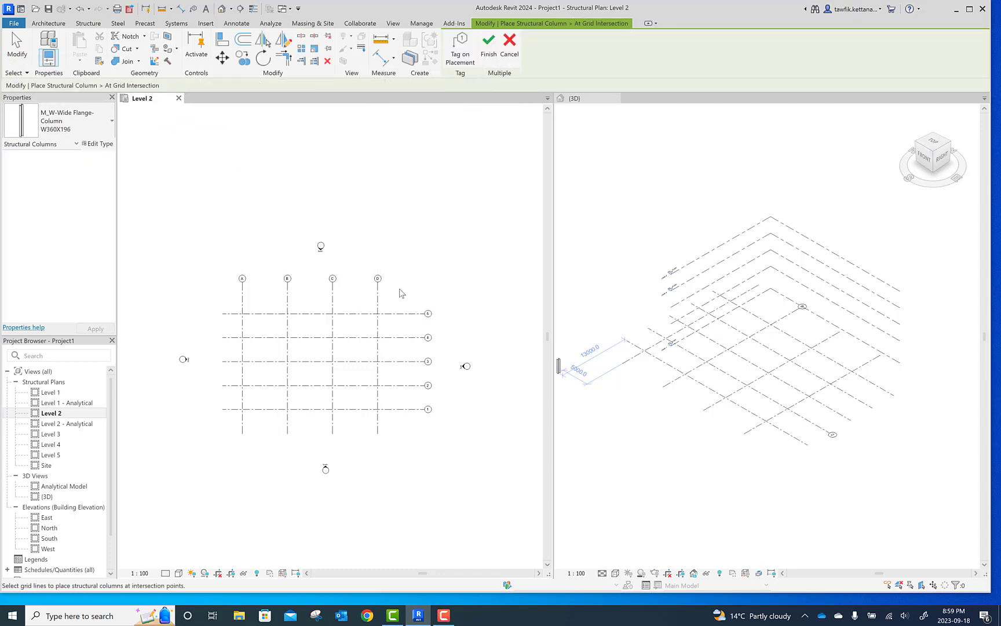
drag(392, 300, 230, 425)
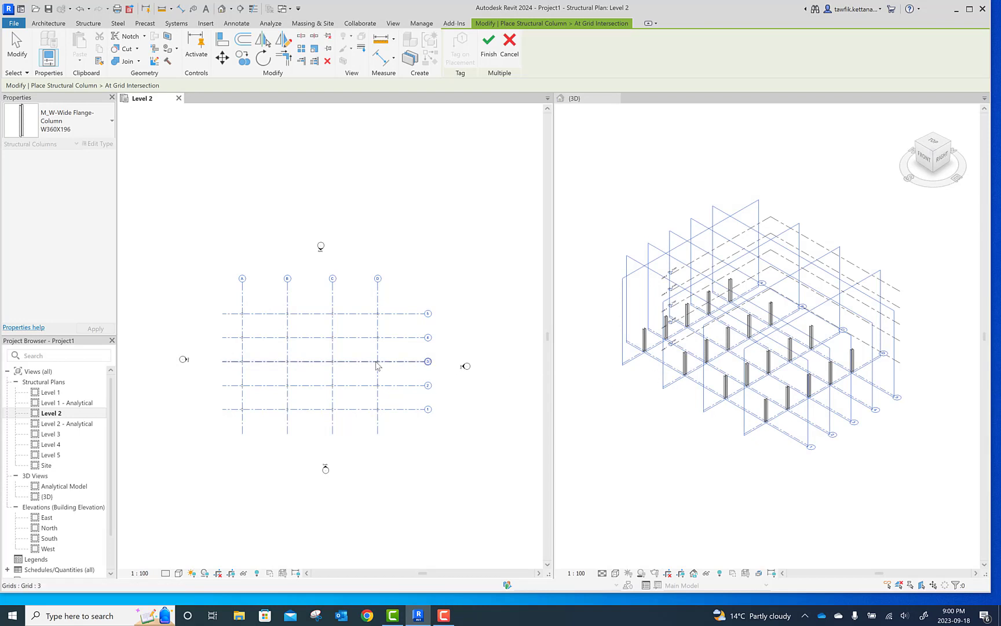
scroll(335, 362, up, 5)
scroll(338, 363, down, 2)
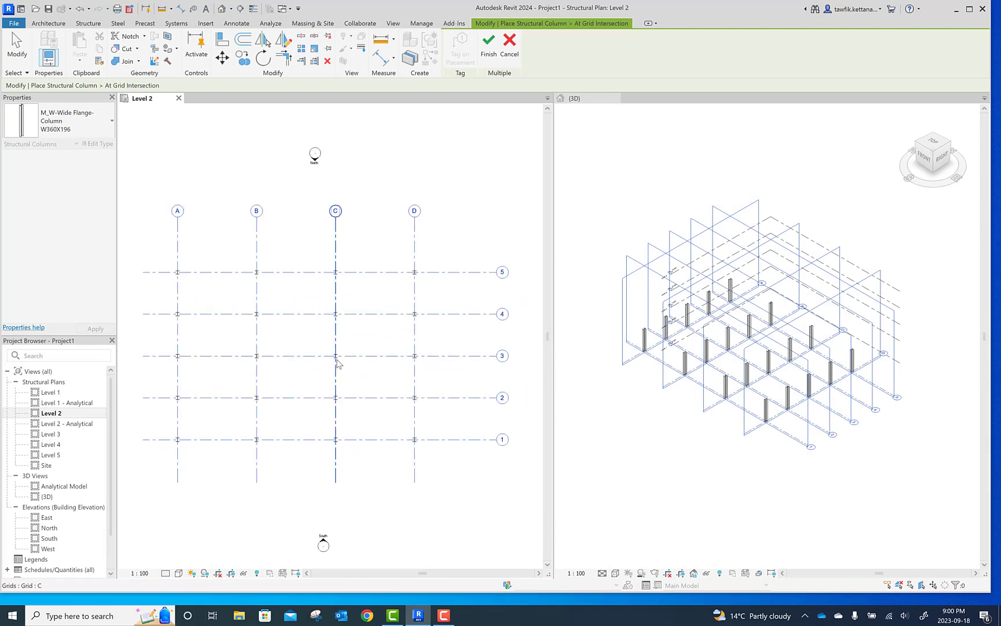
scroll(338, 364, down, 1)
scroll(338, 364, down, 1)
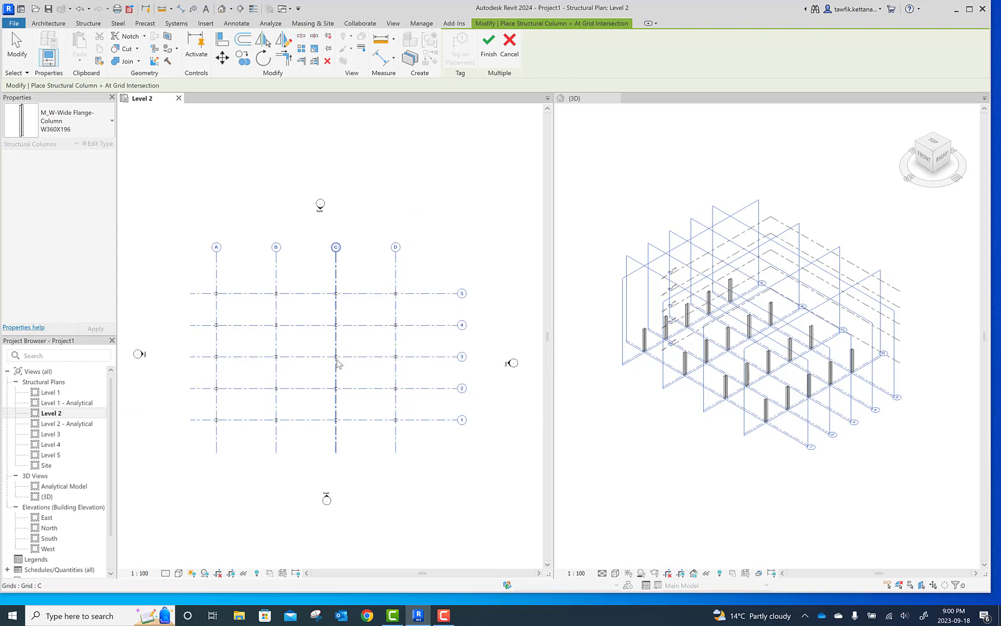
click(488, 46)
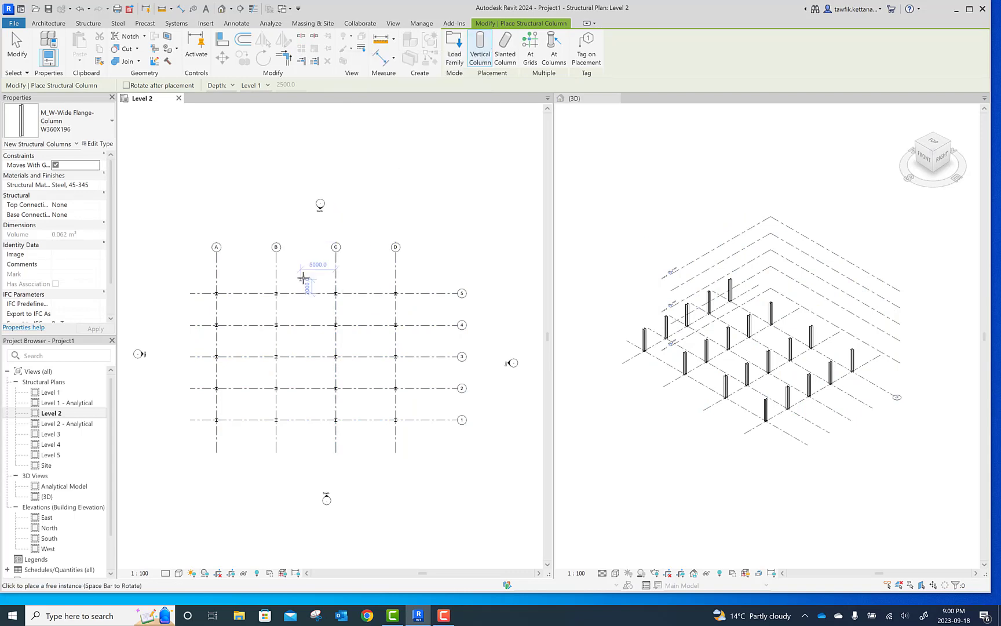
key(Escape)
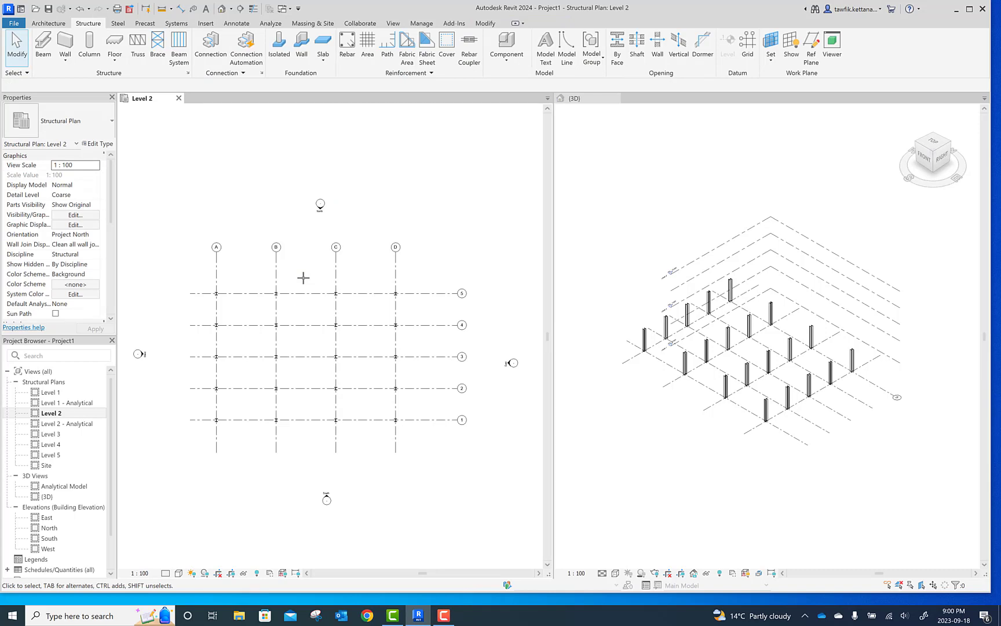
click(44, 48)
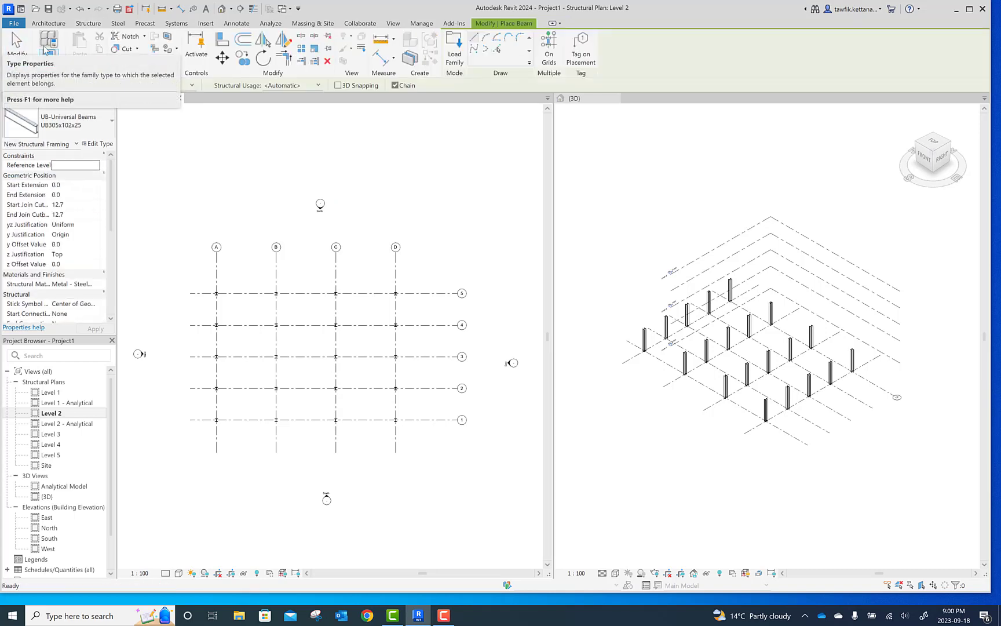
click(114, 123)
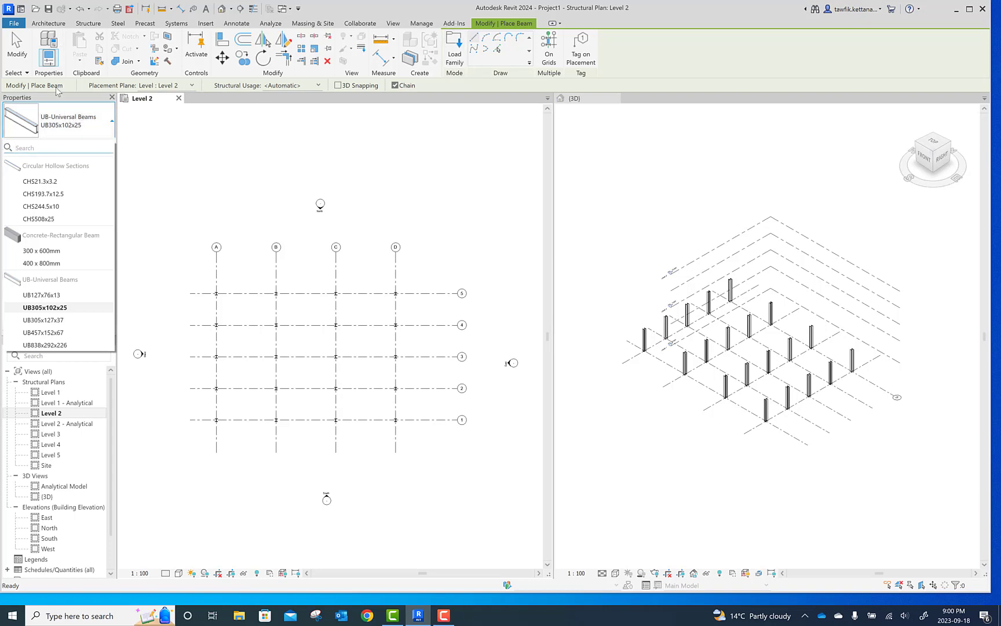
click(109, 128)
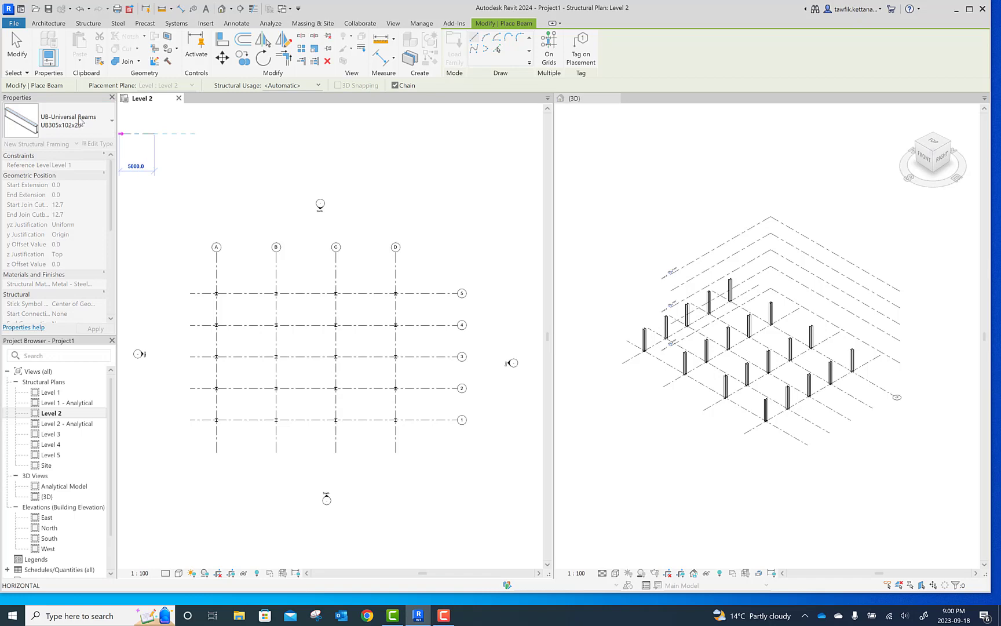
key(Escape)
key(Escape)
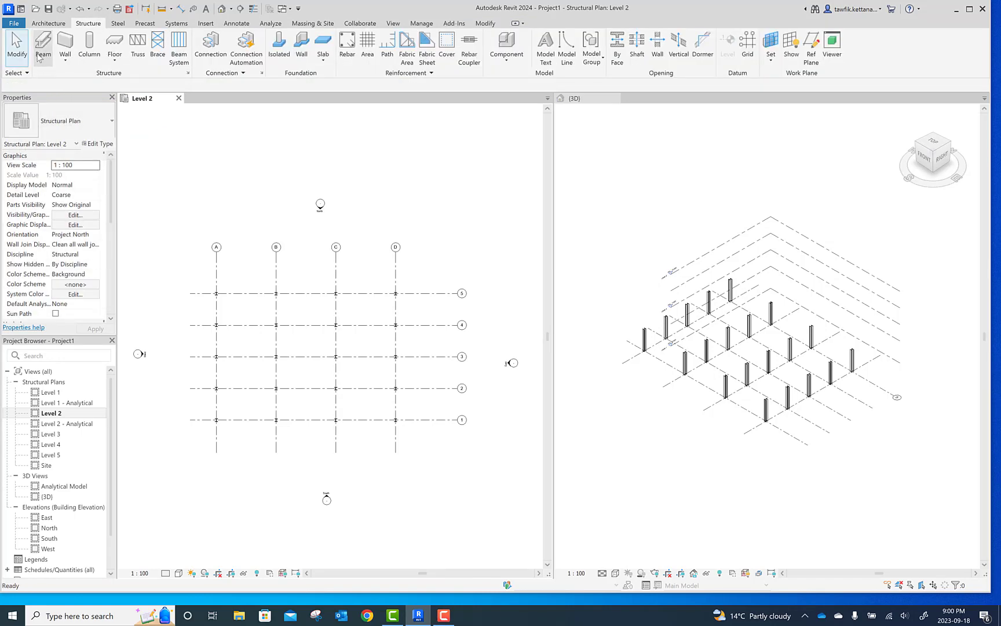
Step: Start the beam command and browse for a family to load, going up from the column folders to the US library folder
click(39, 57)
click(454, 44)
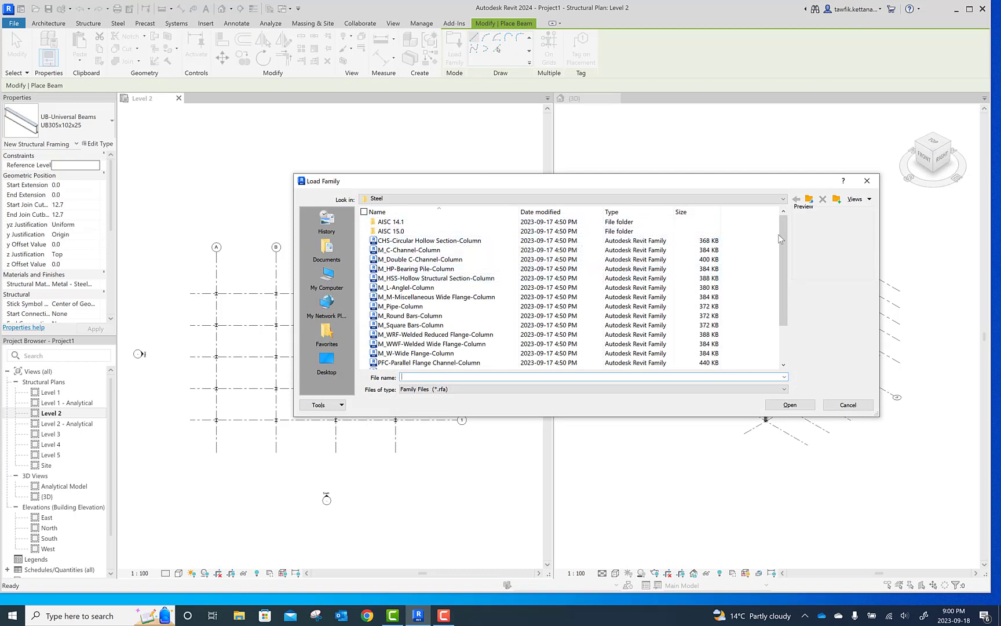
click(809, 199)
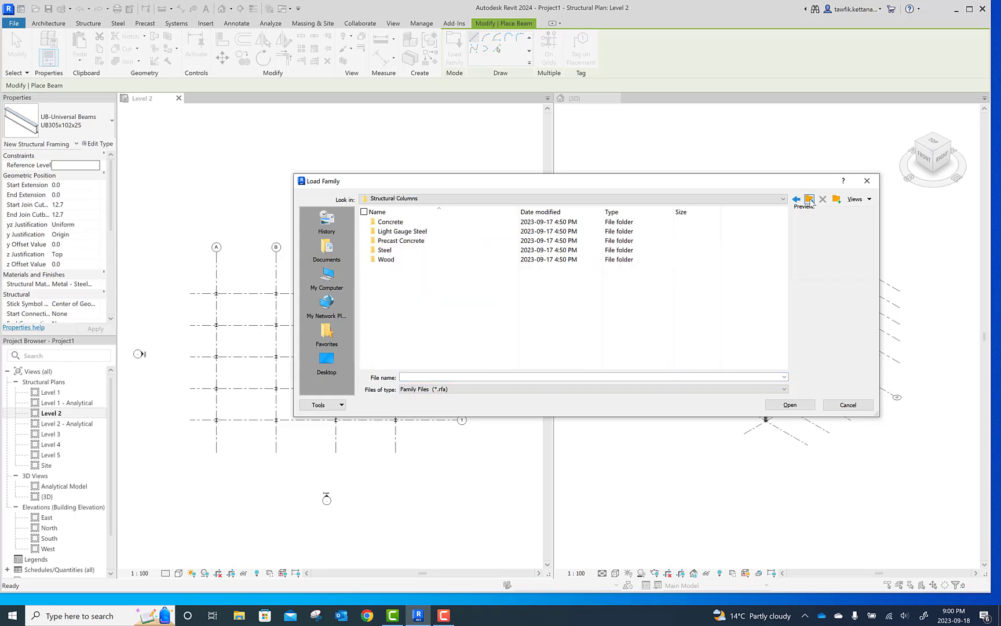
click(810, 199)
click(809, 199)
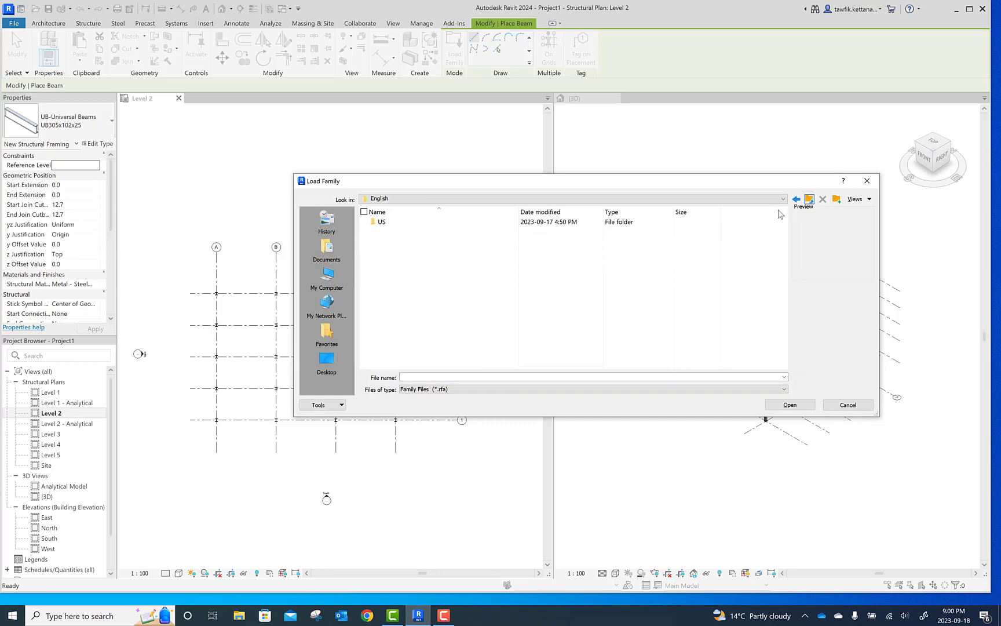
click(381, 222)
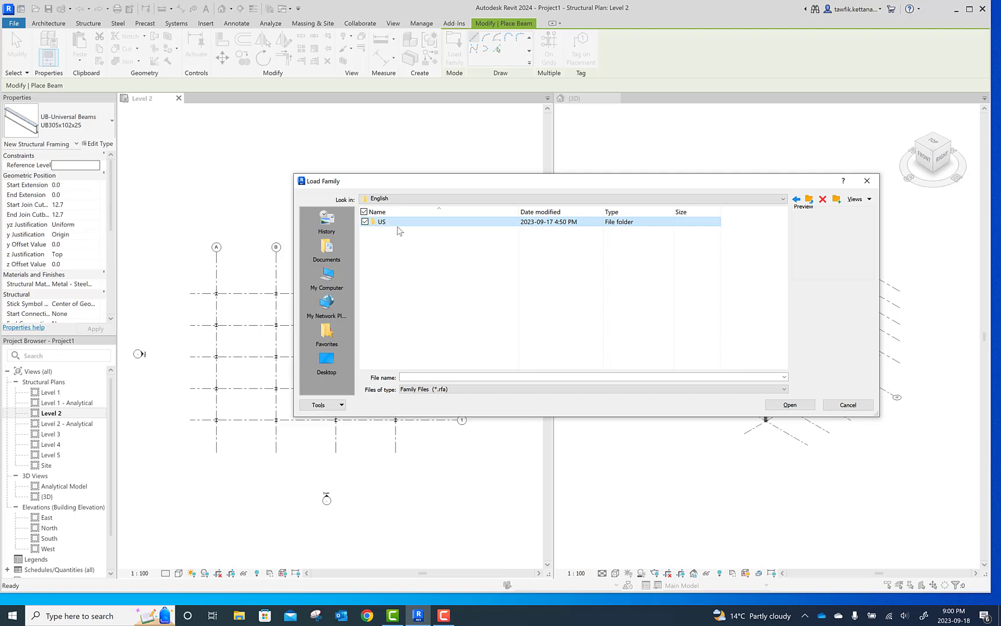
double_click(375, 222)
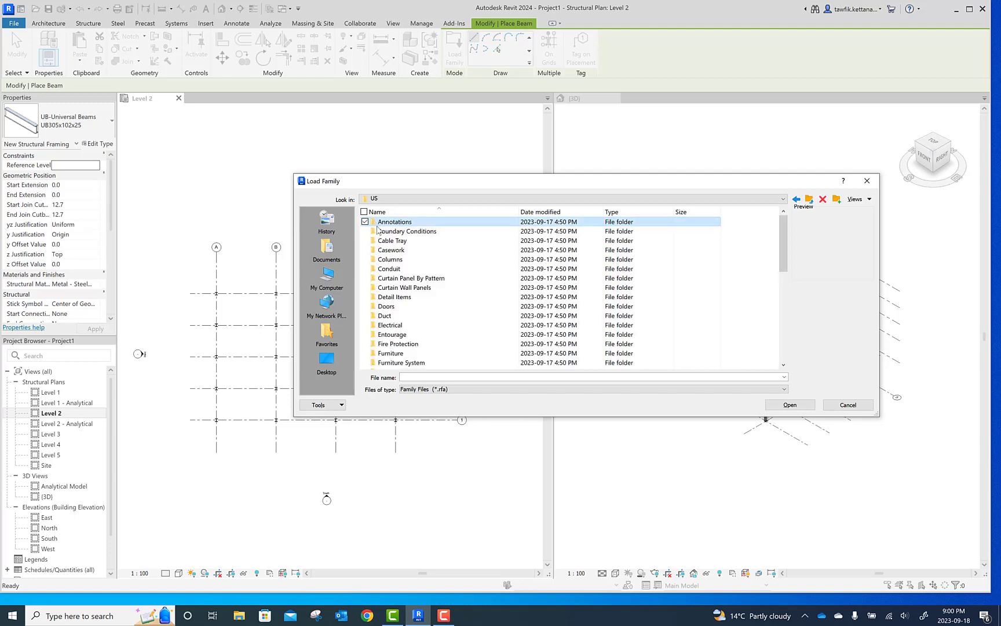
Step: Load the M_W-Wide Flange family with the W460X177 type from the Structural Framing Steel library folder
scroll(424, 277, down, 7)
scroll(423, 277, down, 2)
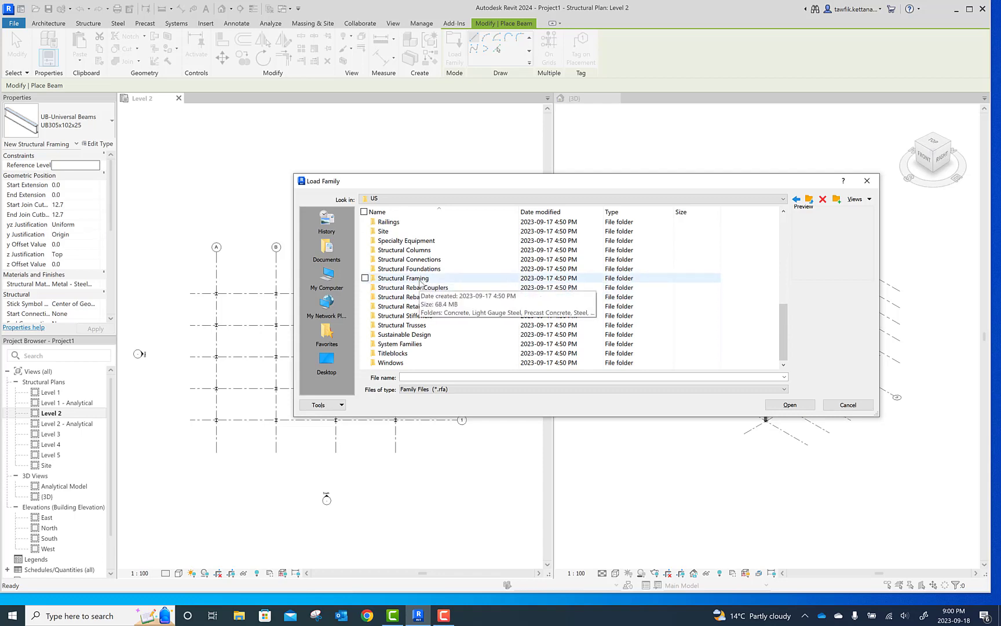
double_click(404, 278)
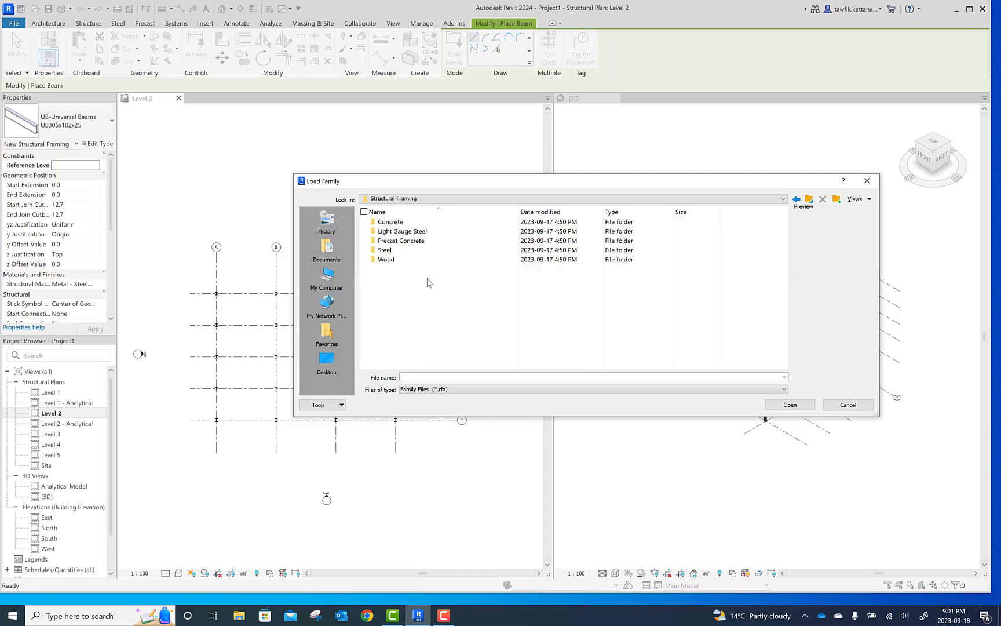
double_click(396, 251)
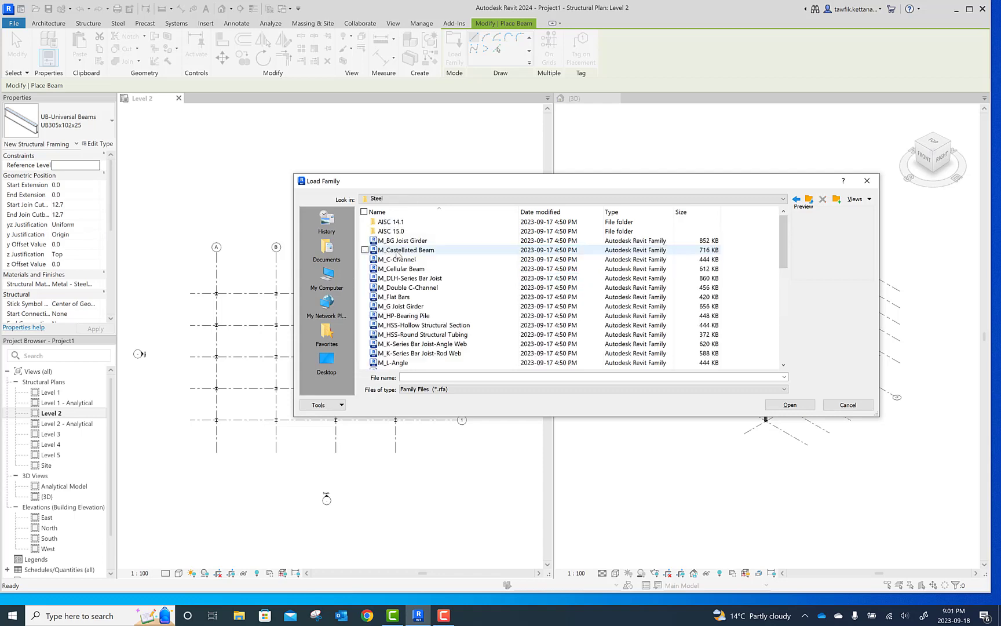
drag(783, 236, 783, 328)
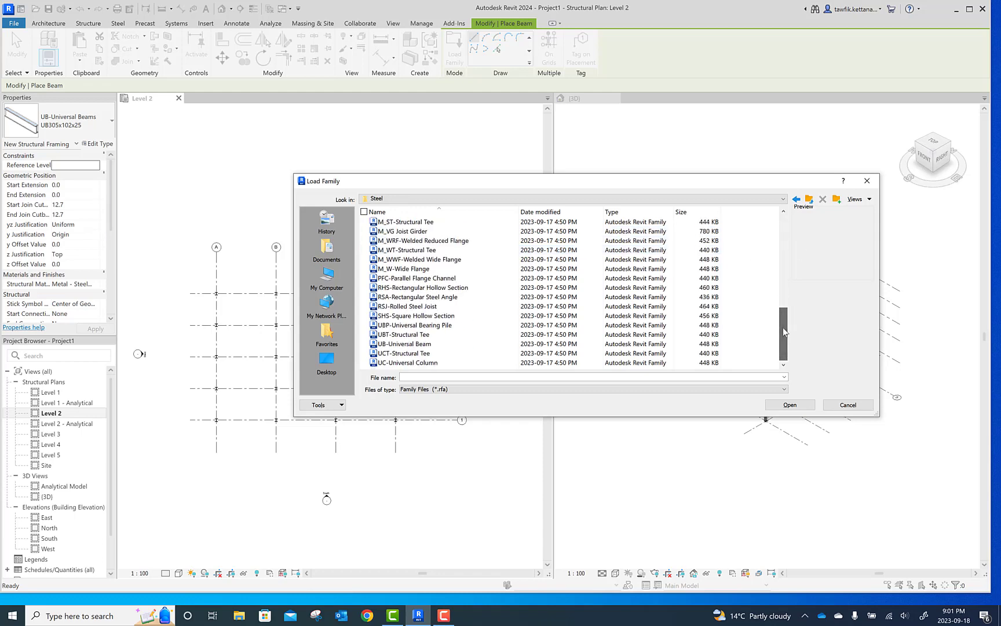
double_click(399, 270)
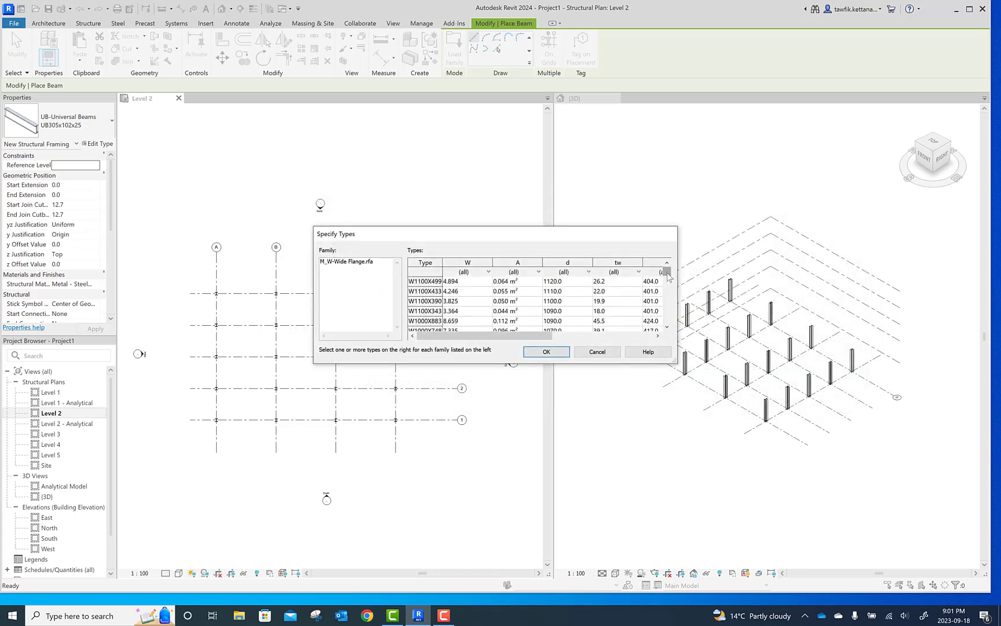
drag(668, 276, 666, 298)
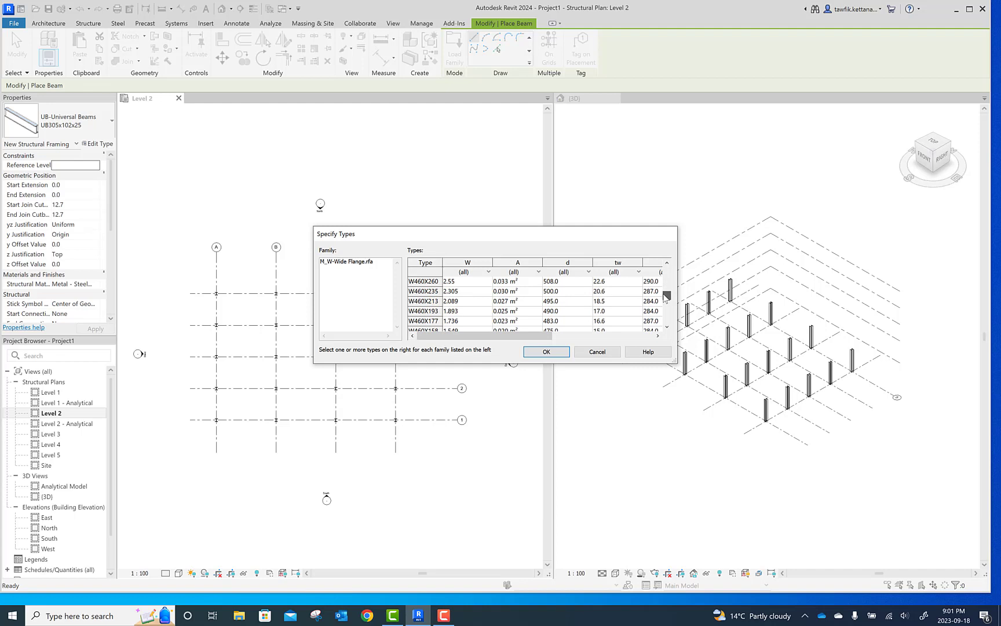
click(429, 321)
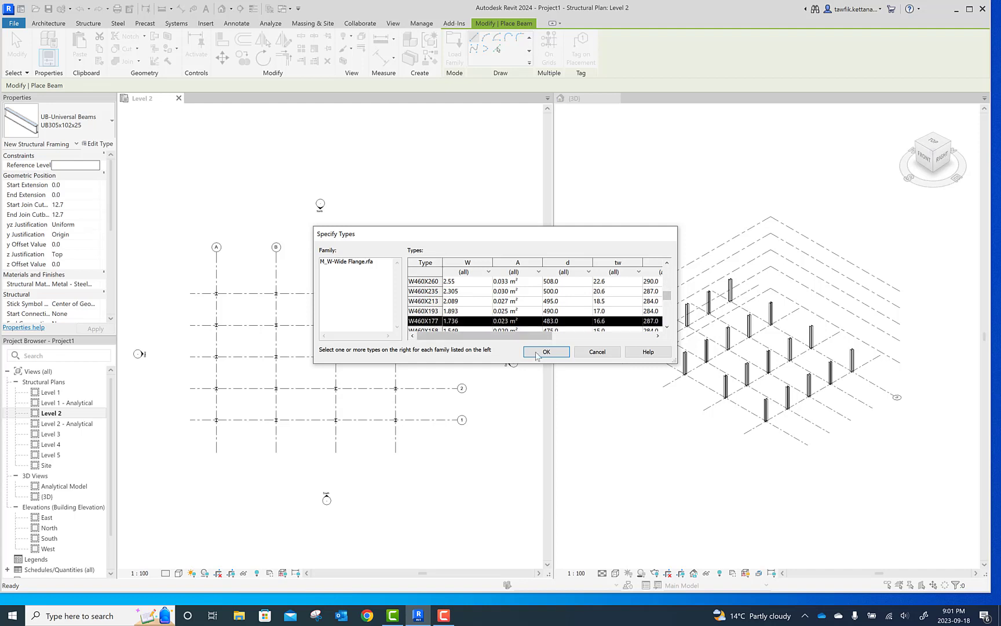
click(539, 353)
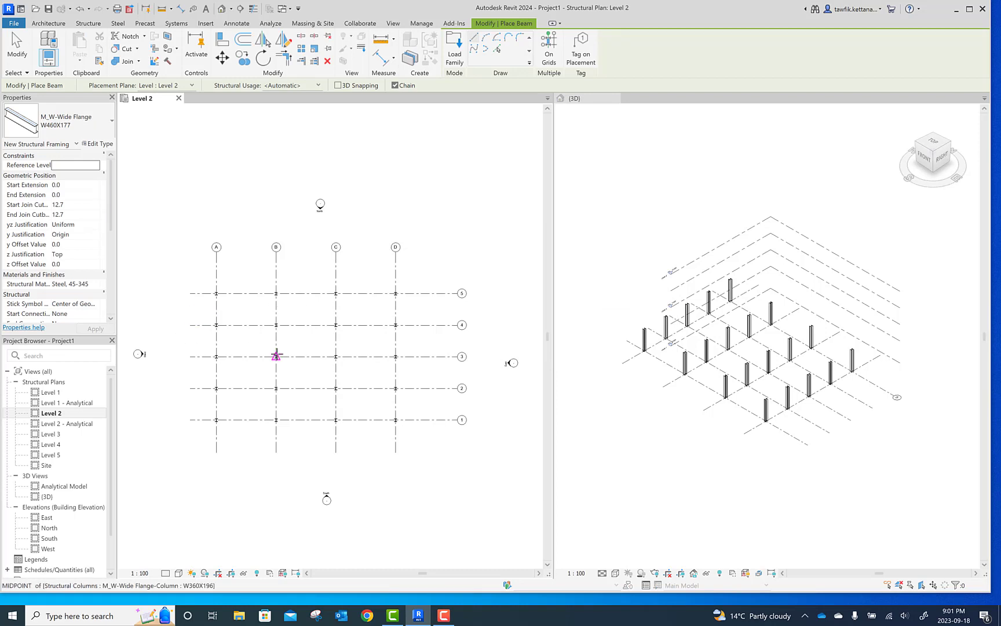
Step: Place chained W460X177 beams between the columns along grid 5 from grid A to grid D, then leave the command
scroll(275, 355, up, 1)
scroll(279, 351, up, 1)
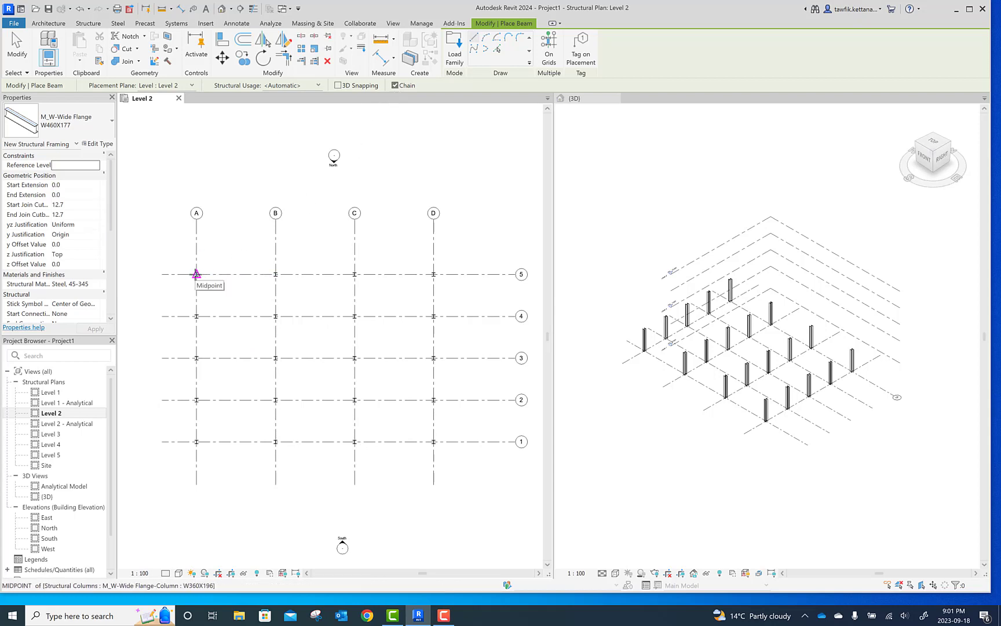
click(196, 275)
click(276, 274)
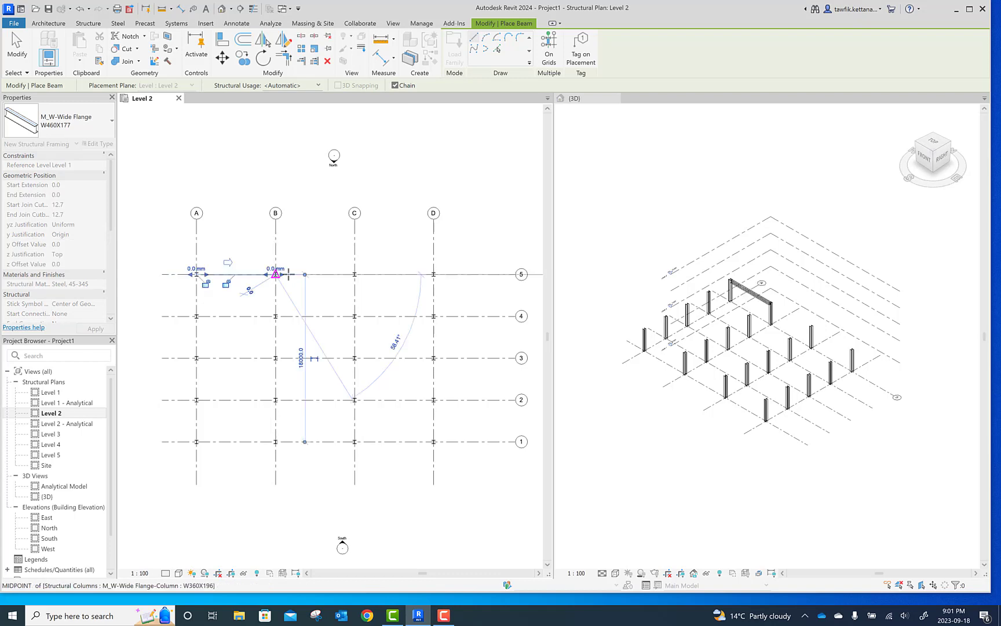
click(355, 275)
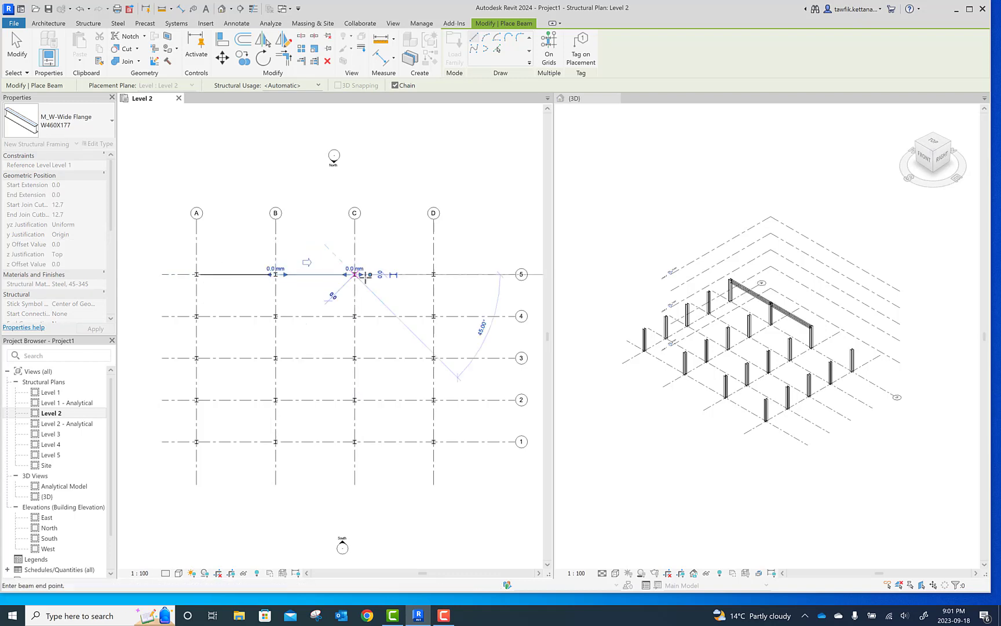
click(433, 275)
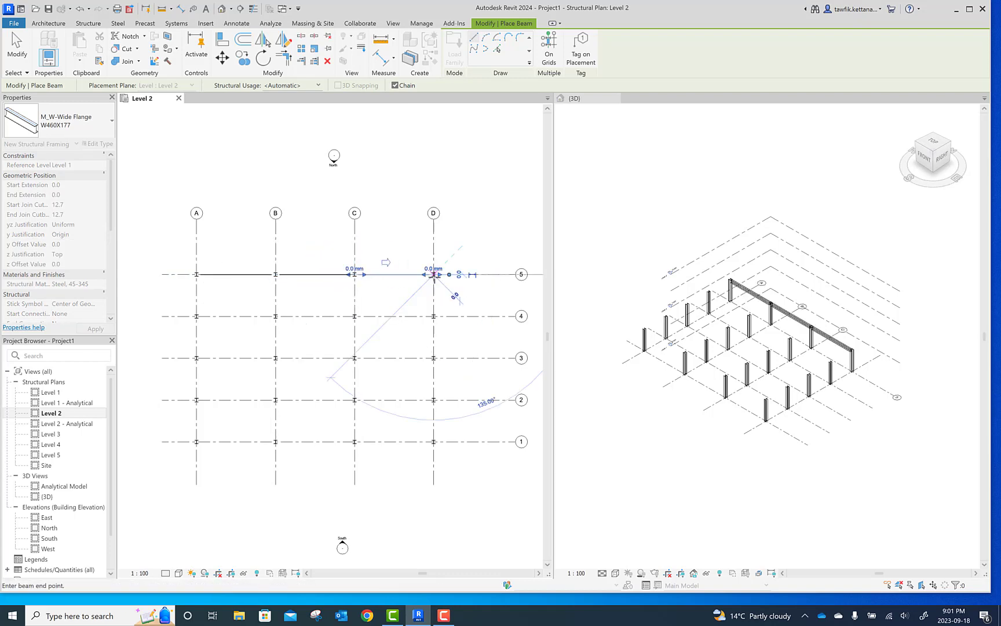
key(Escape)
key(Escape)
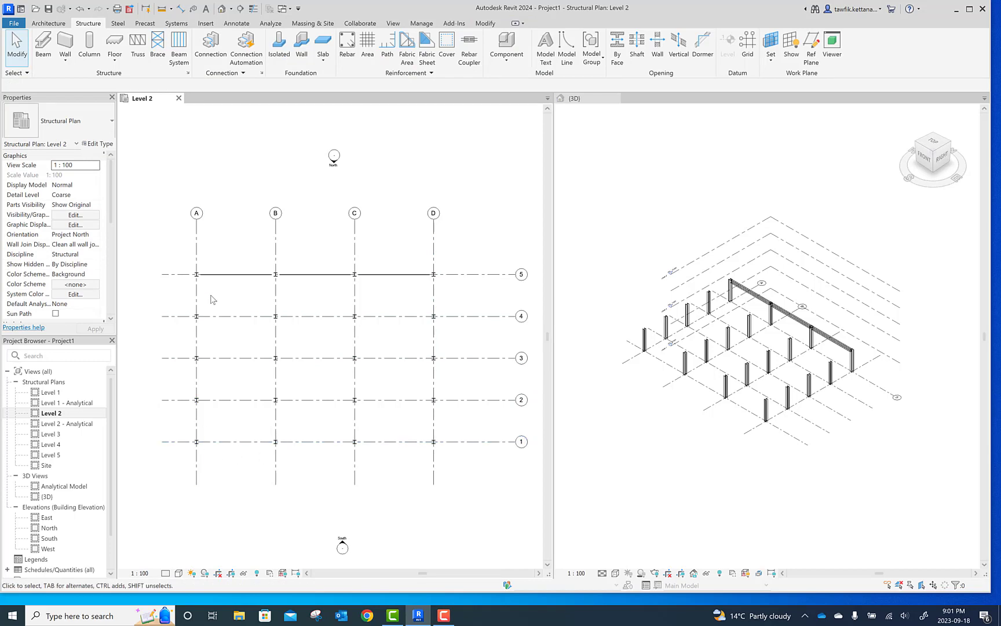
Step: Copy the three grid 5 beams onto grids 4, 3, 2 and 1, using the column at grid A as reference
click(241, 276)
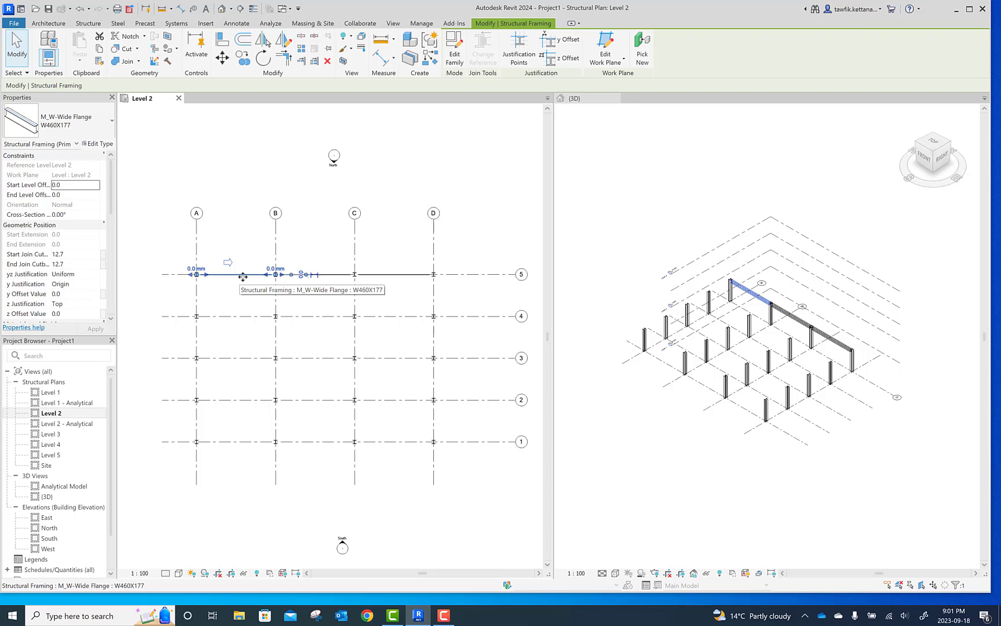
ctrl+click(339, 277)
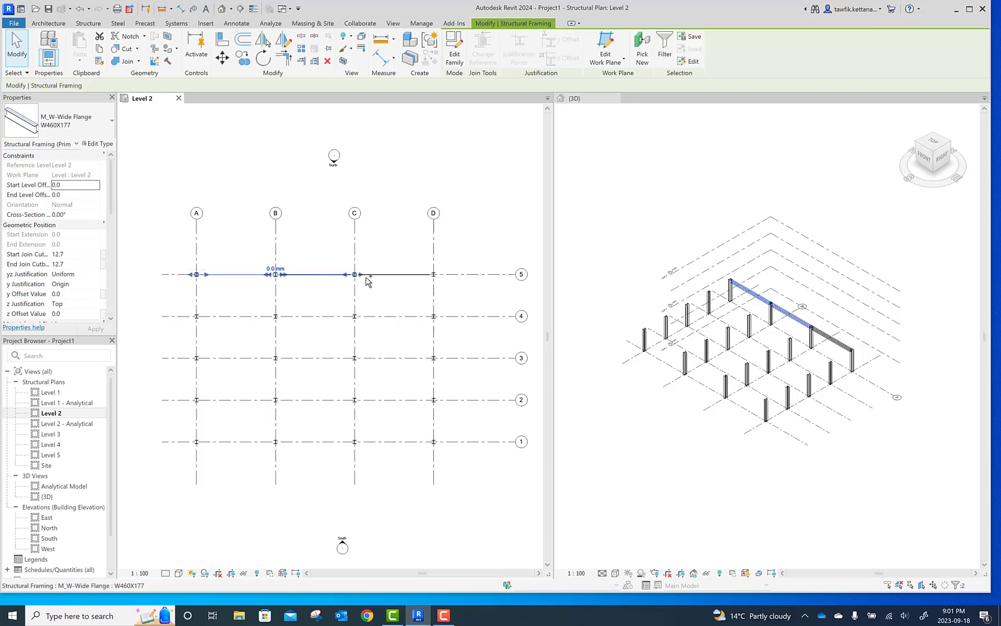
ctrl+click(415, 277)
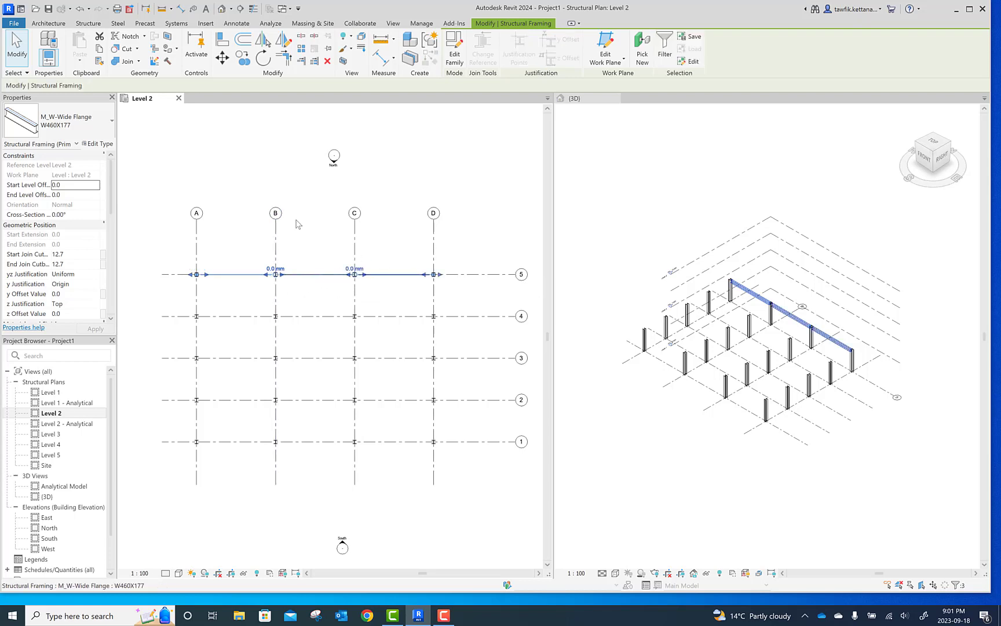
click(244, 58)
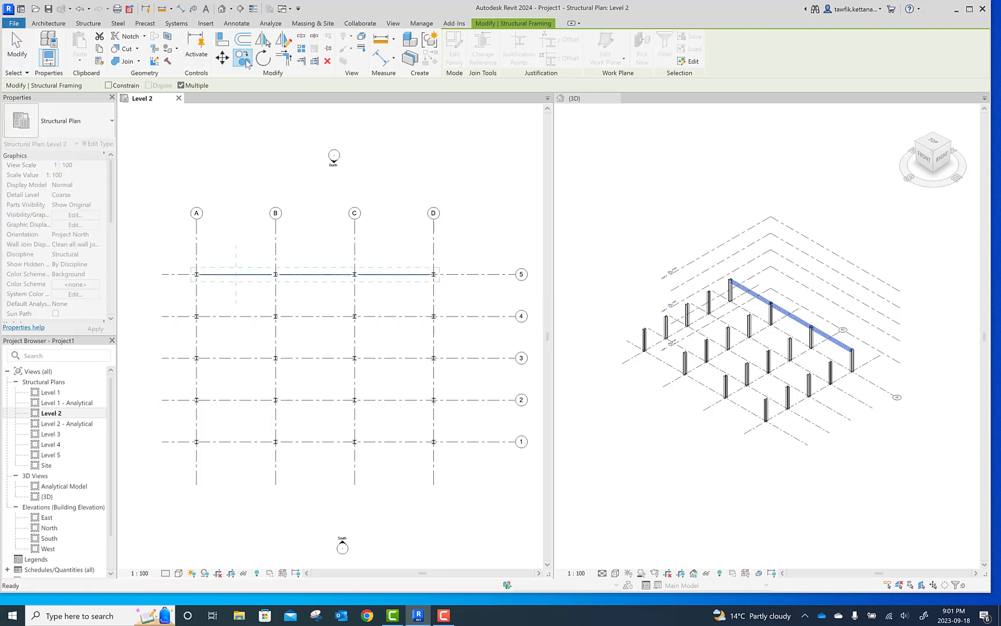
click(197, 279)
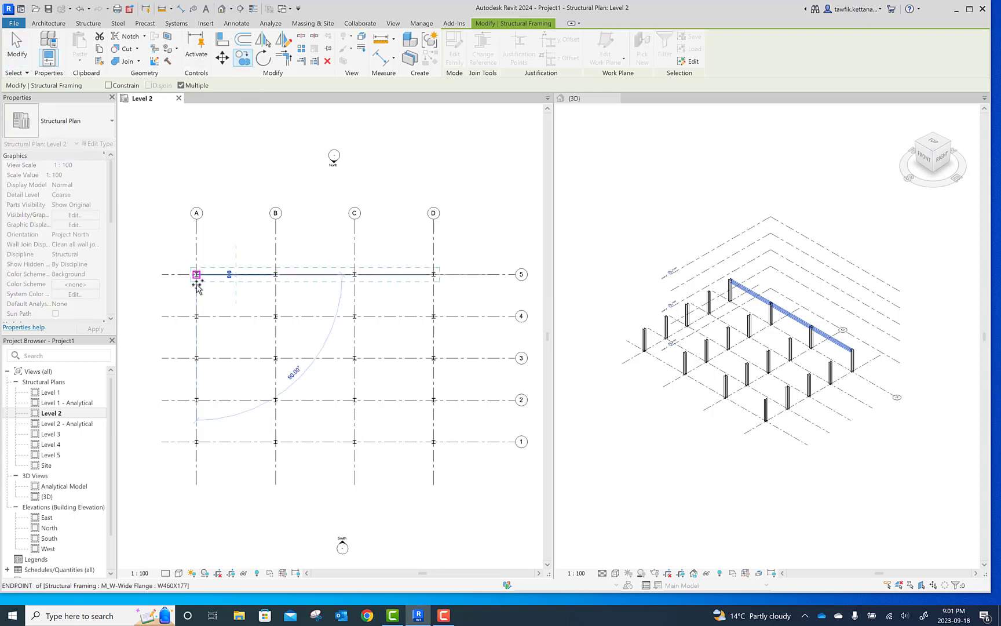
click(197, 316)
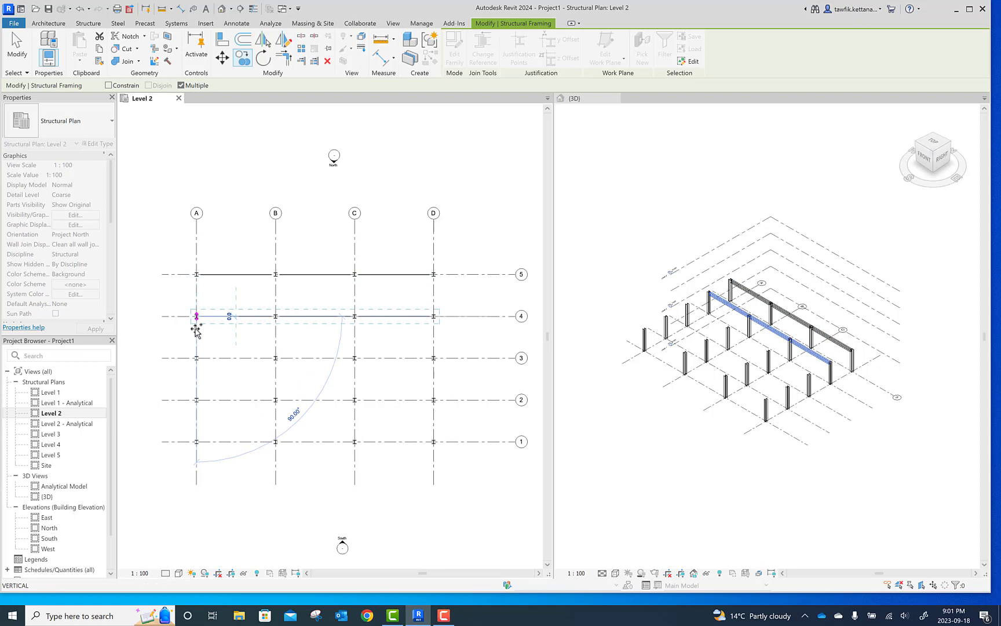
click(197, 357)
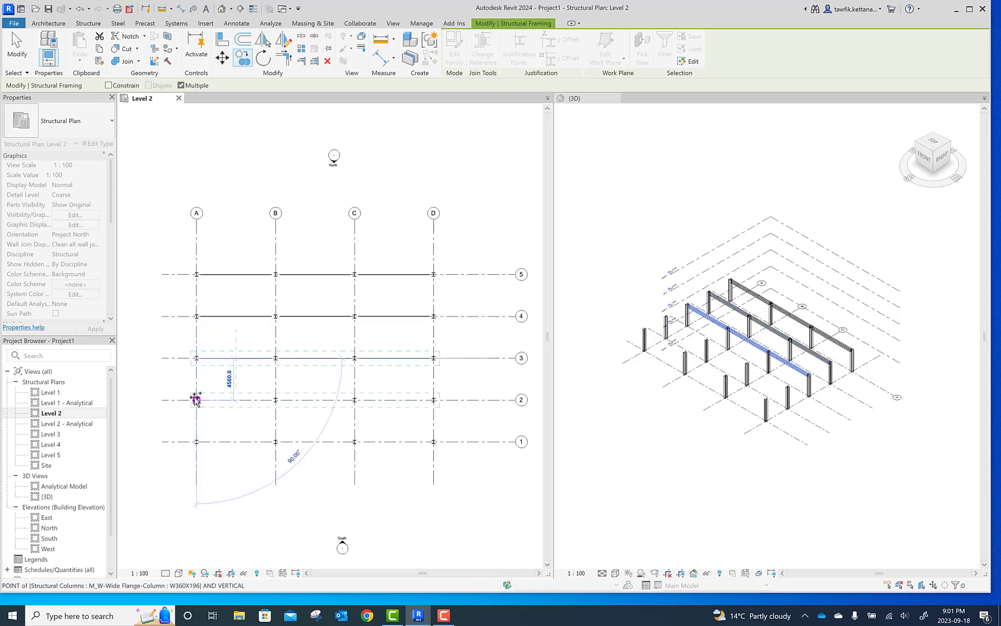
click(197, 400)
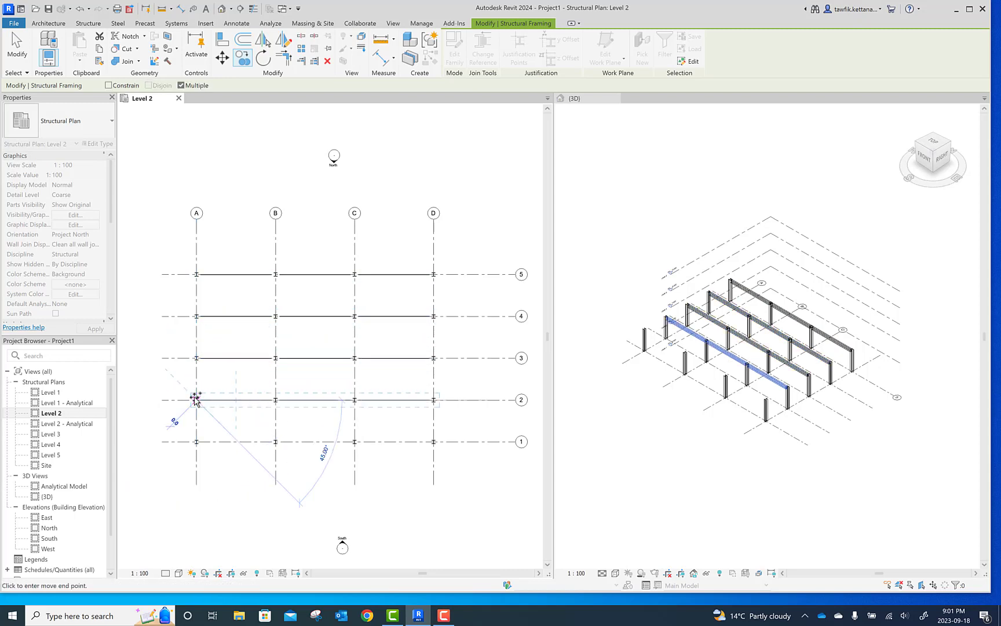
click(197, 441)
key(Escape)
key(Escape)
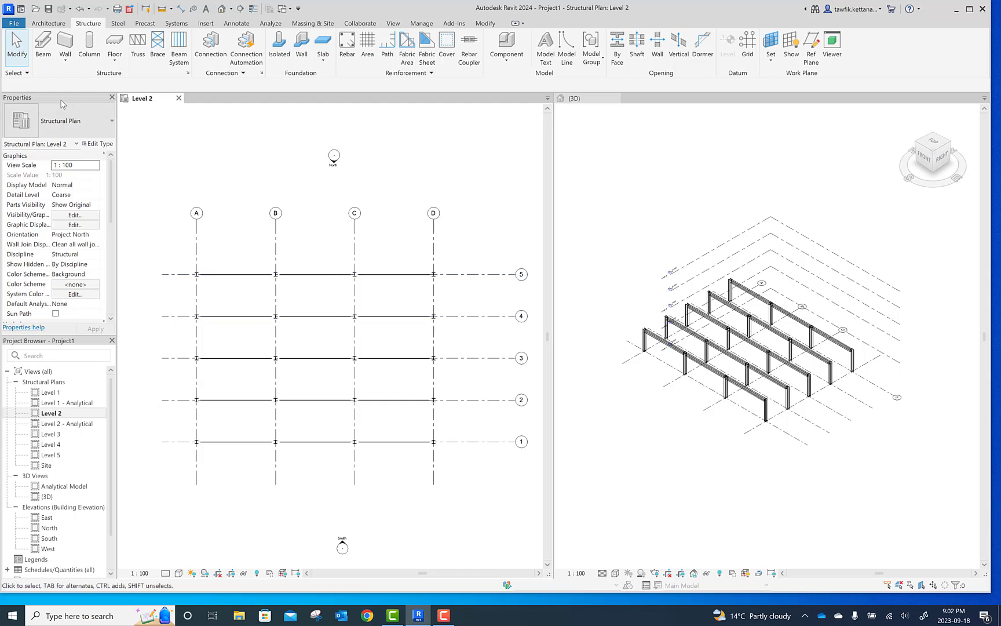
Step: Restart the beam command and load the W250X167 type of the M_W-Wide Flange family
click(42, 45)
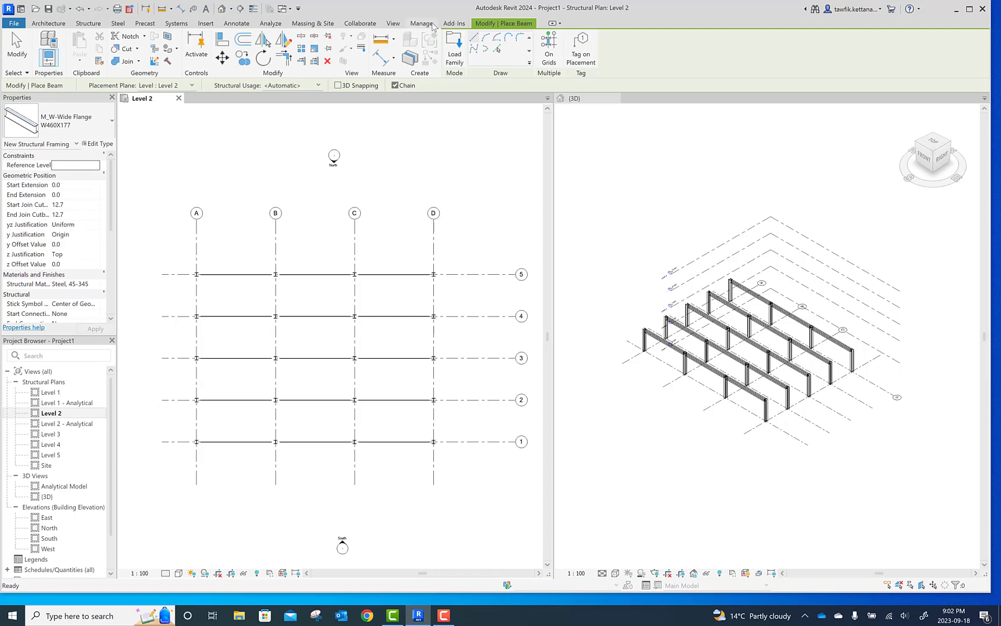
click(452, 44)
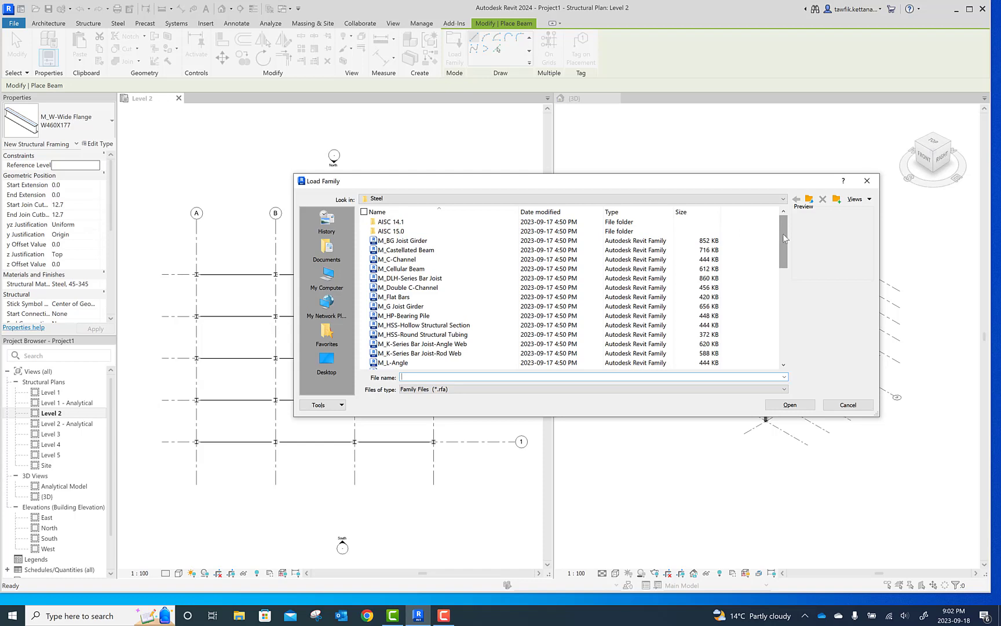
drag(782, 235, 791, 308)
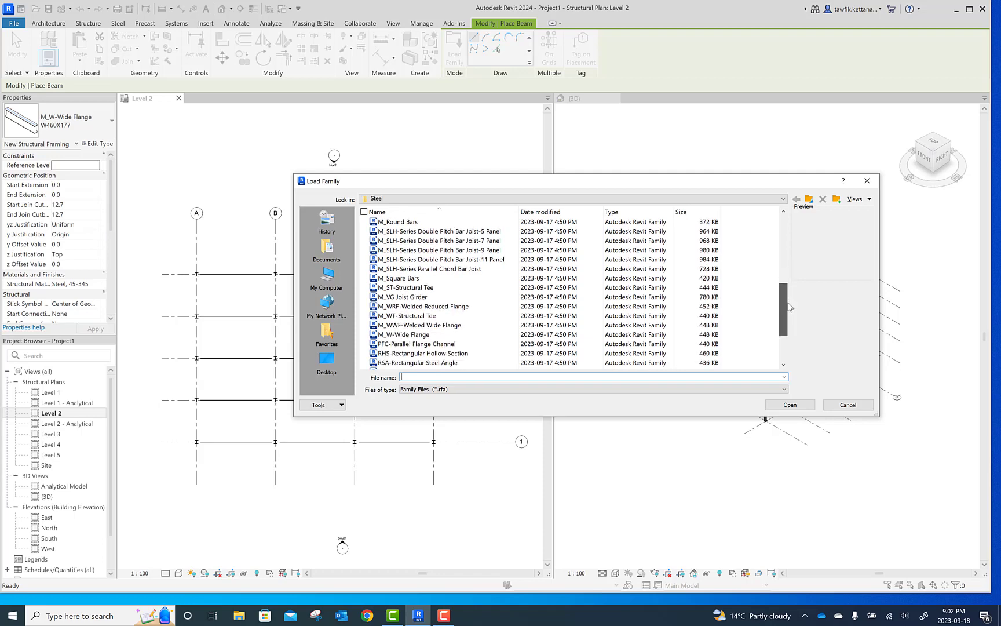
double_click(393, 336)
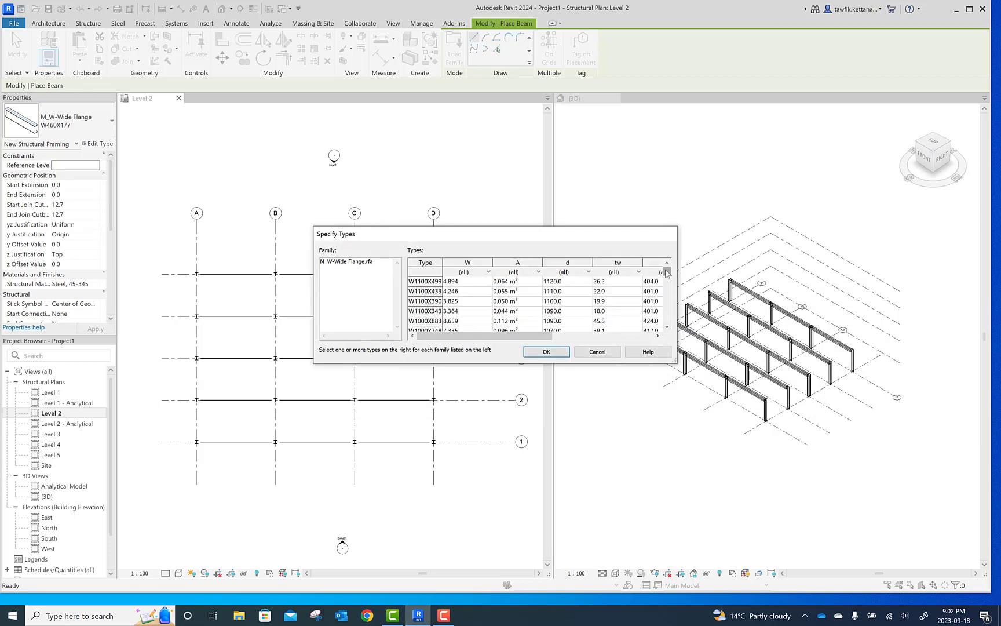
drag(667, 273, 666, 314)
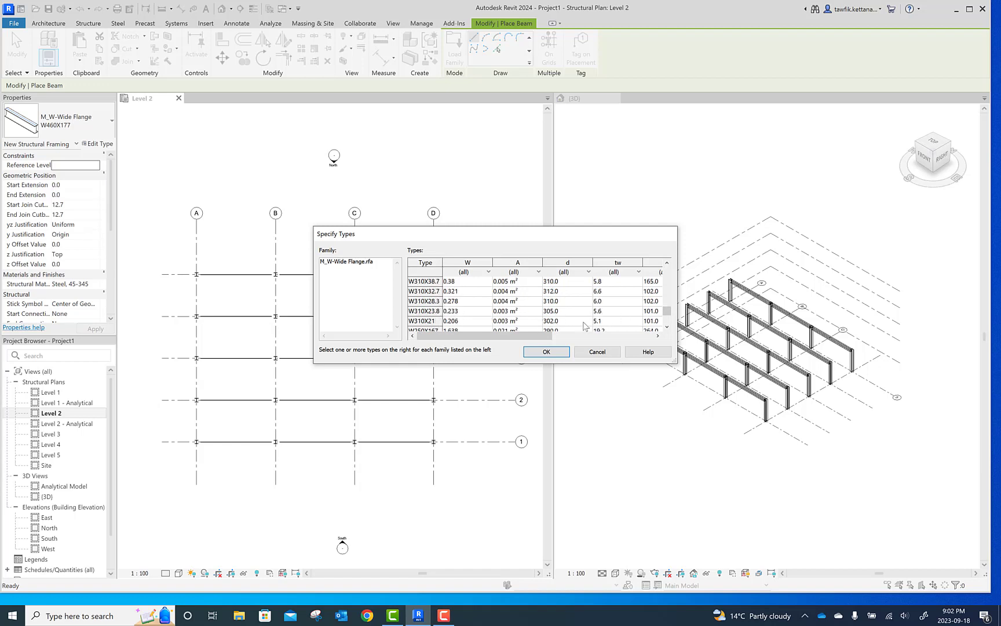
click(667, 328)
click(667, 328)
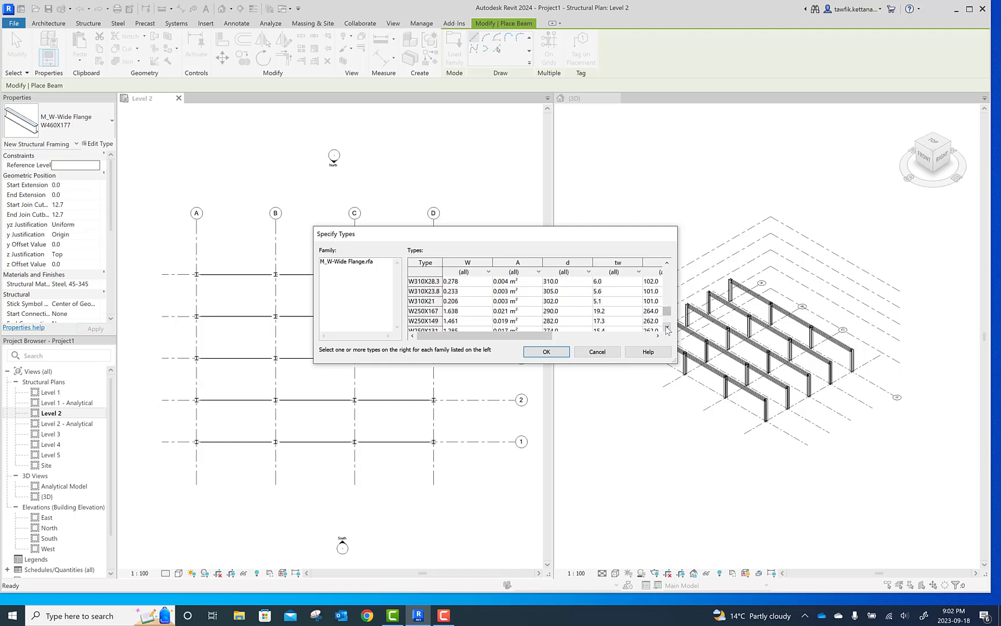
click(421, 312)
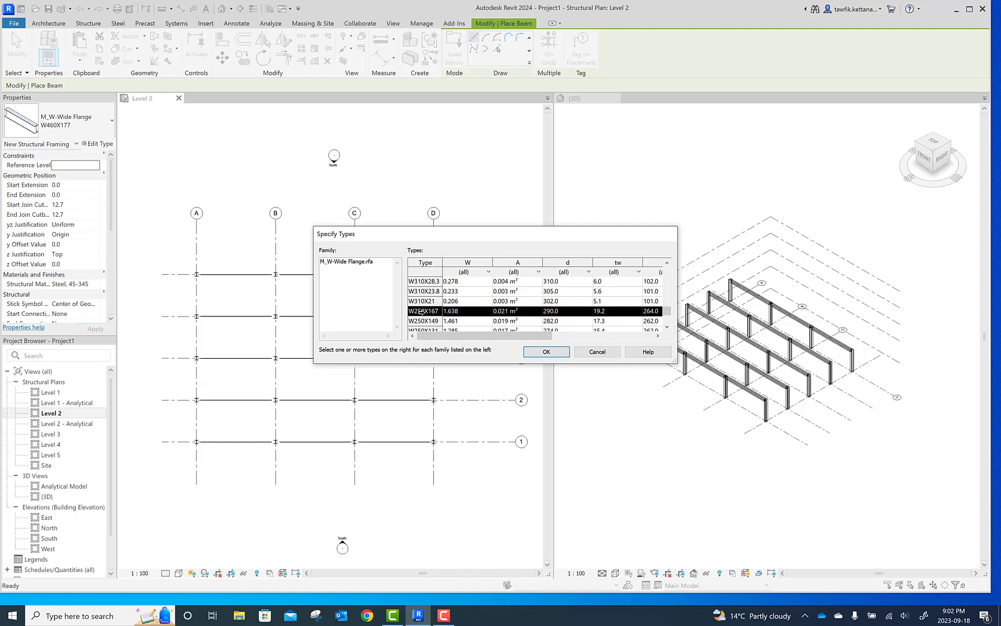
click(547, 352)
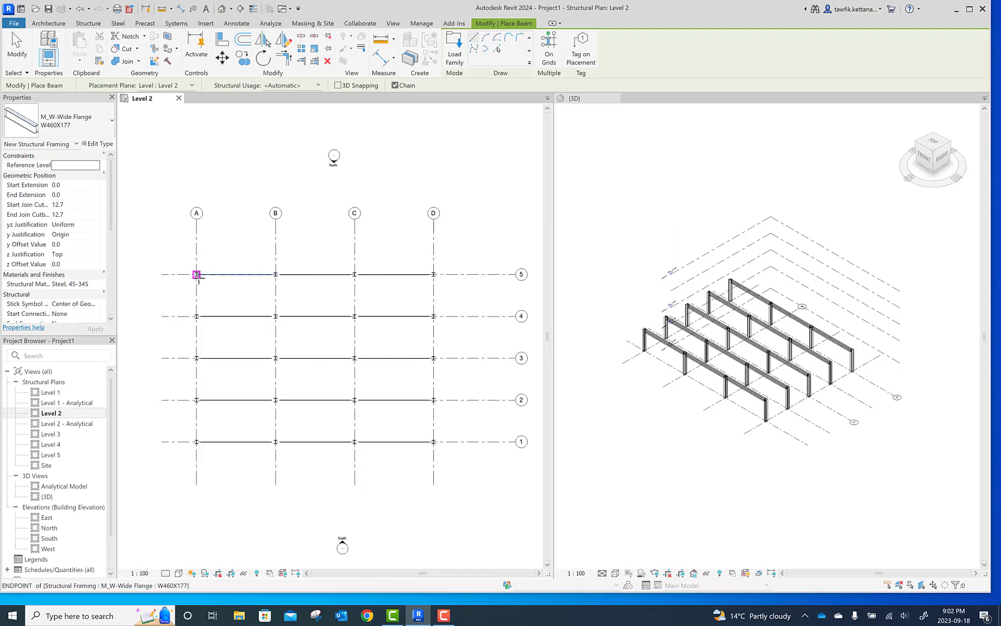
Step: Place chained W460X177 beams between the columns along grid A from grid 5 to grid 1, and leave the command
scroll(206, 297, up, 2)
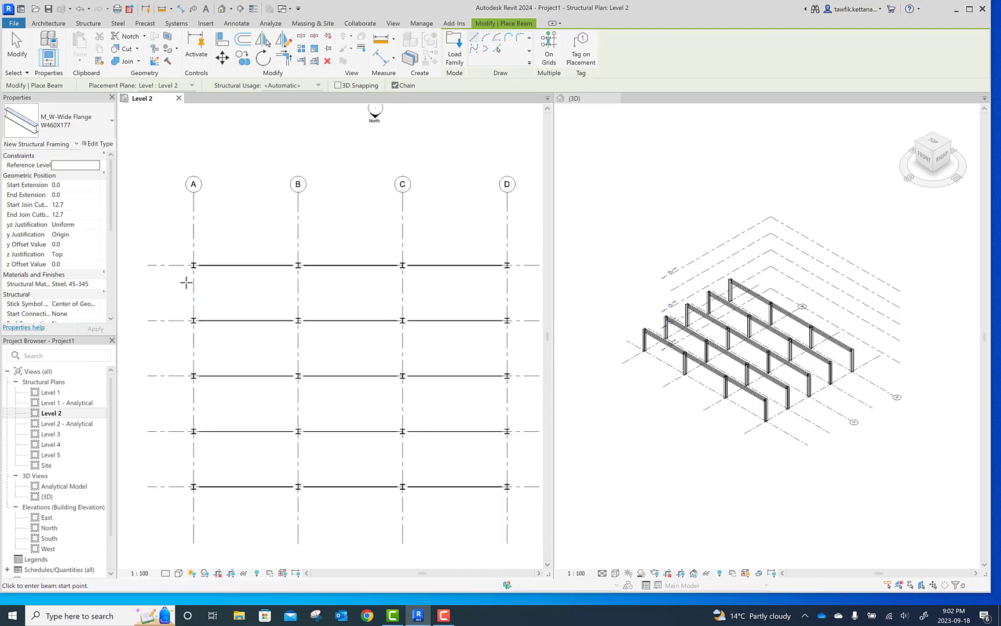
scroll(187, 283, up, 1)
click(196, 259)
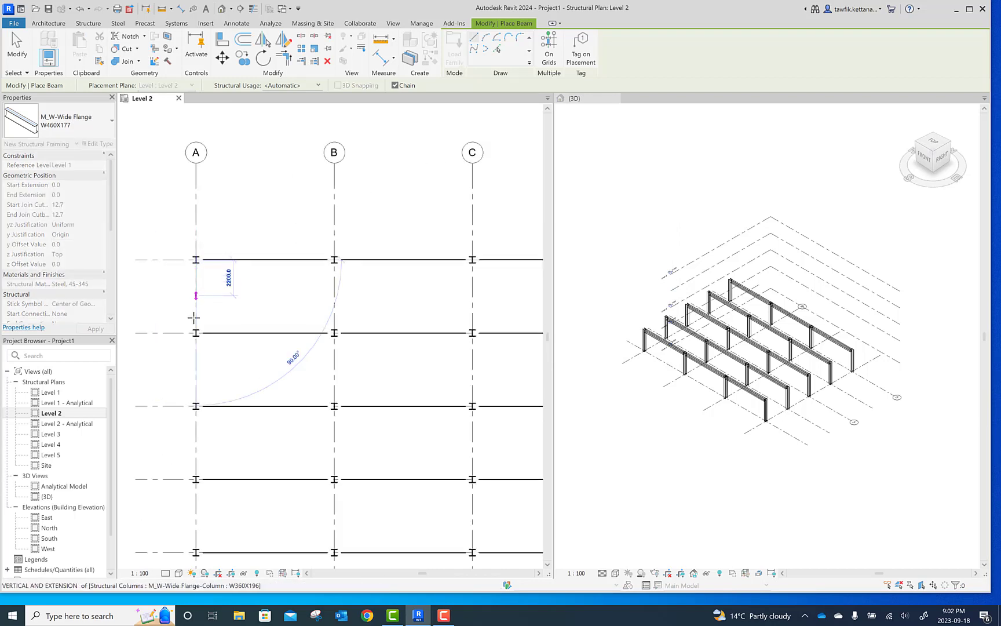
click(196, 332)
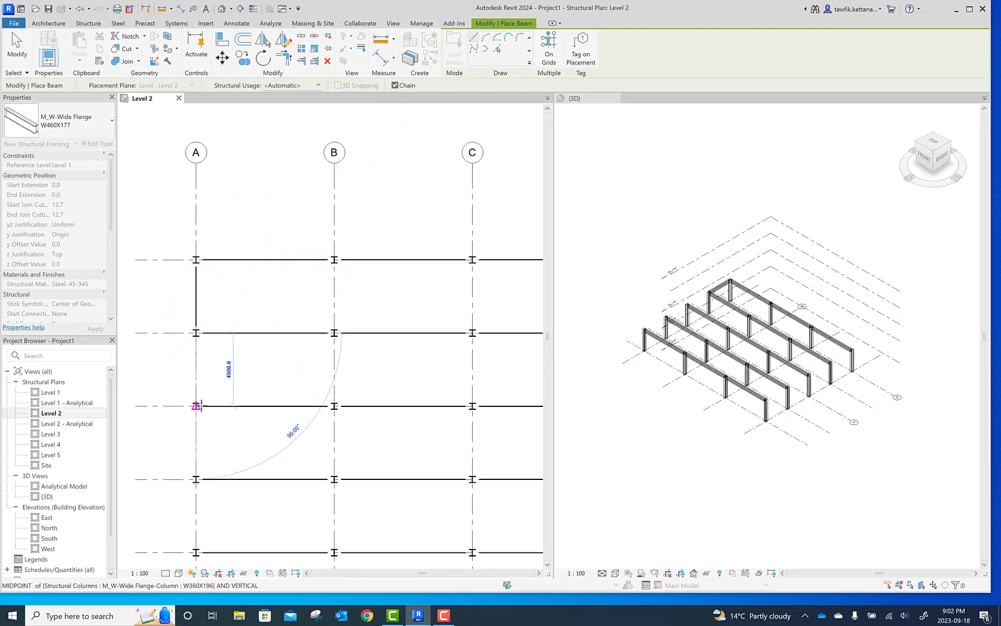
click(196, 406)
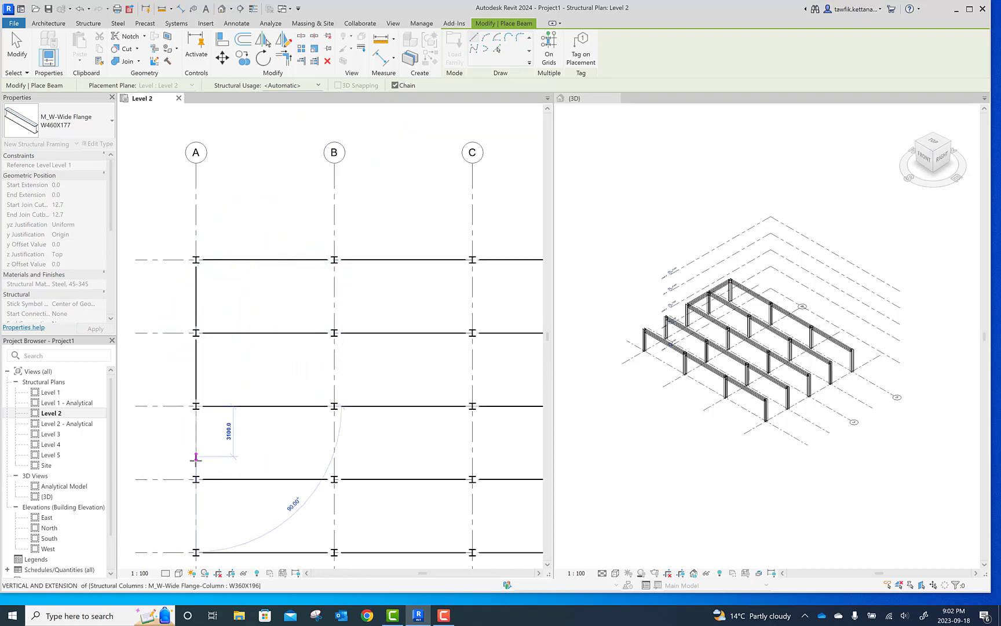
click(195, 479)
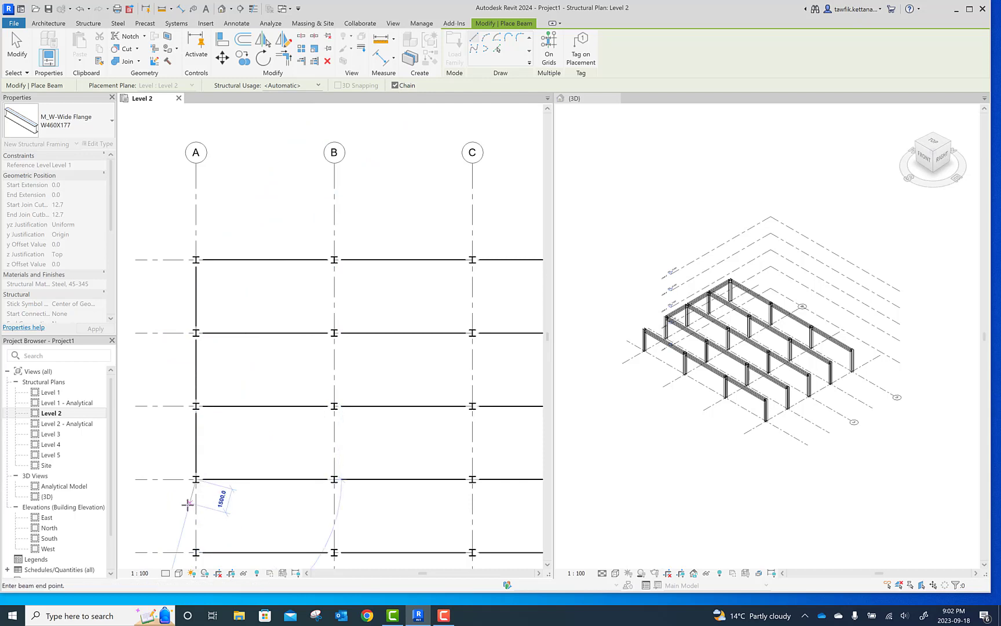
click(196, 551)
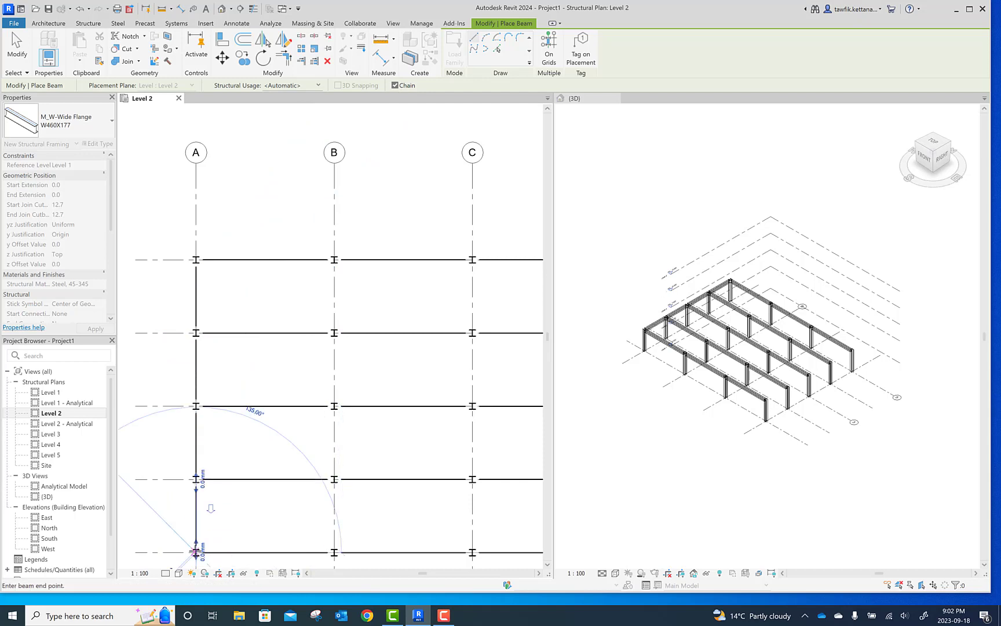
key(Escape)
key(Escape)
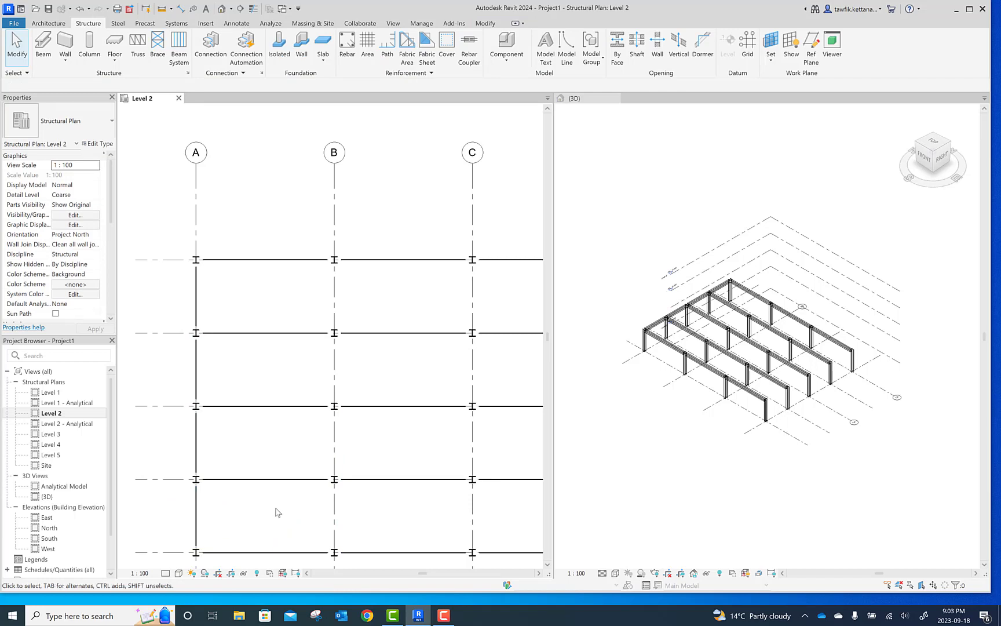
Step: Copy the four grid A beams onto grids B, C and D, using the beam endpoint at grid 5 as reference
middle_drag(283, 510, 287, 483)
scroll(282, 481, up, 1)
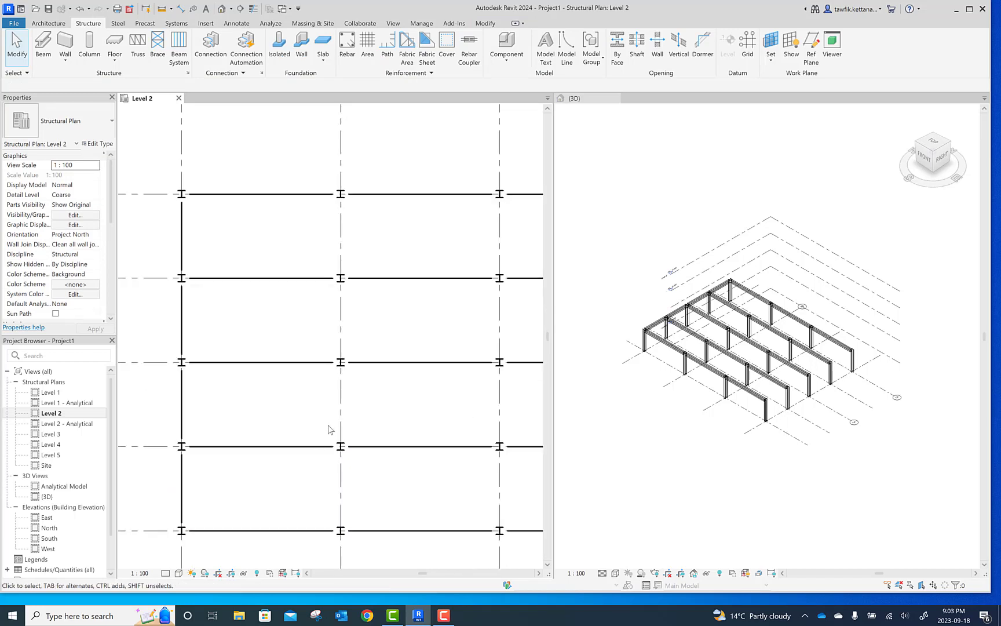
scroll(328, 429, down, 2)
middle_drag(329, 429, 283, 375)
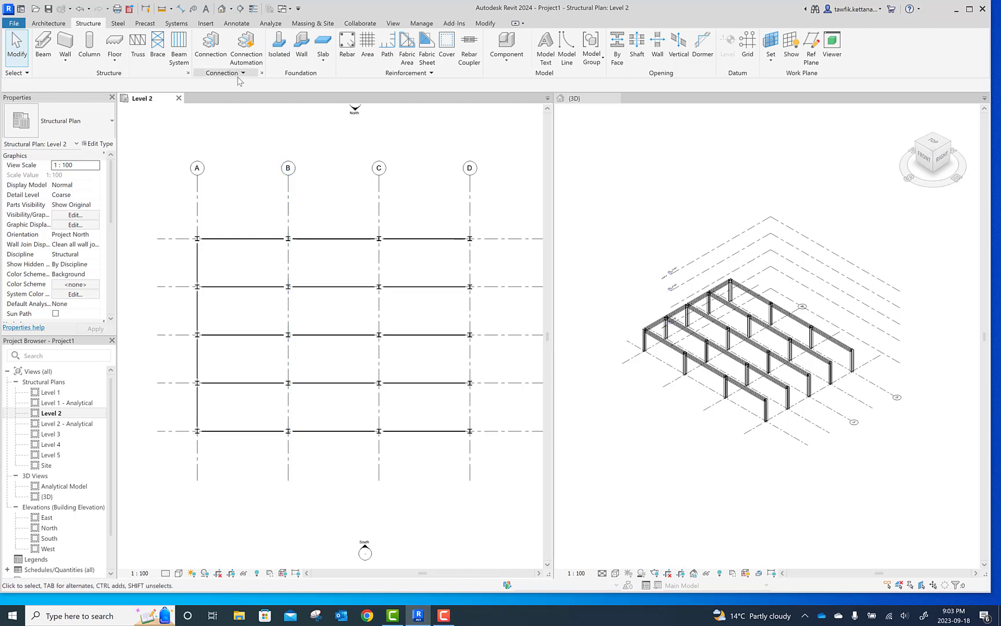
click(198, 255)
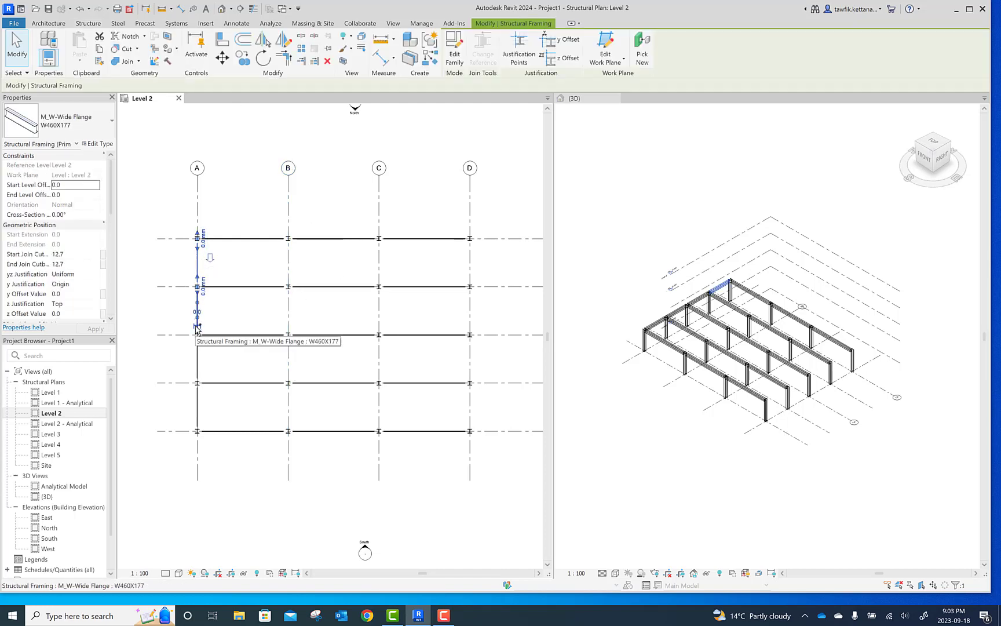
scroll(196, 341, up, 3)
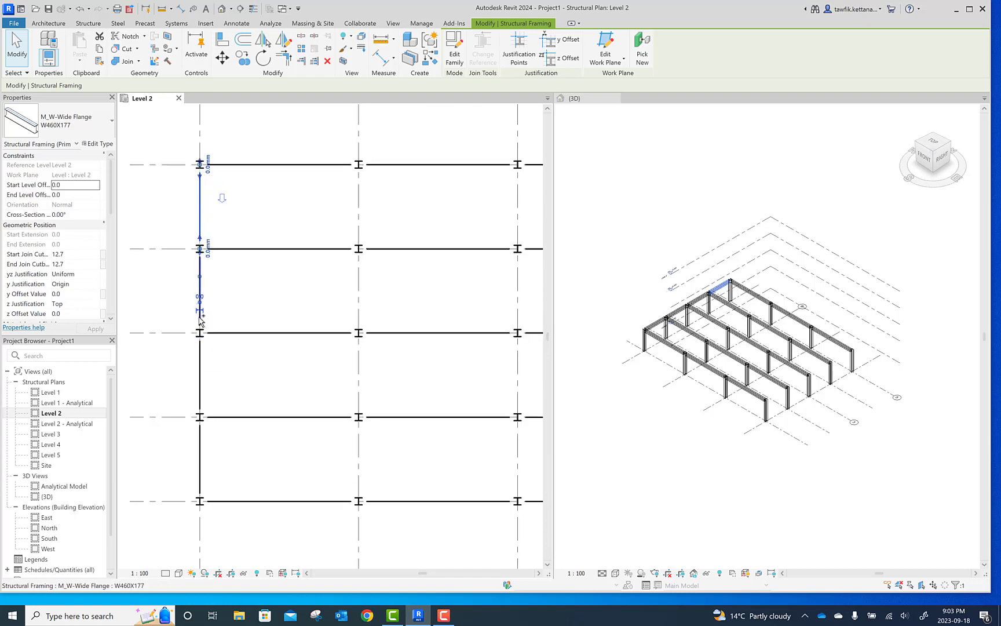
ctrl+click(199, 318)
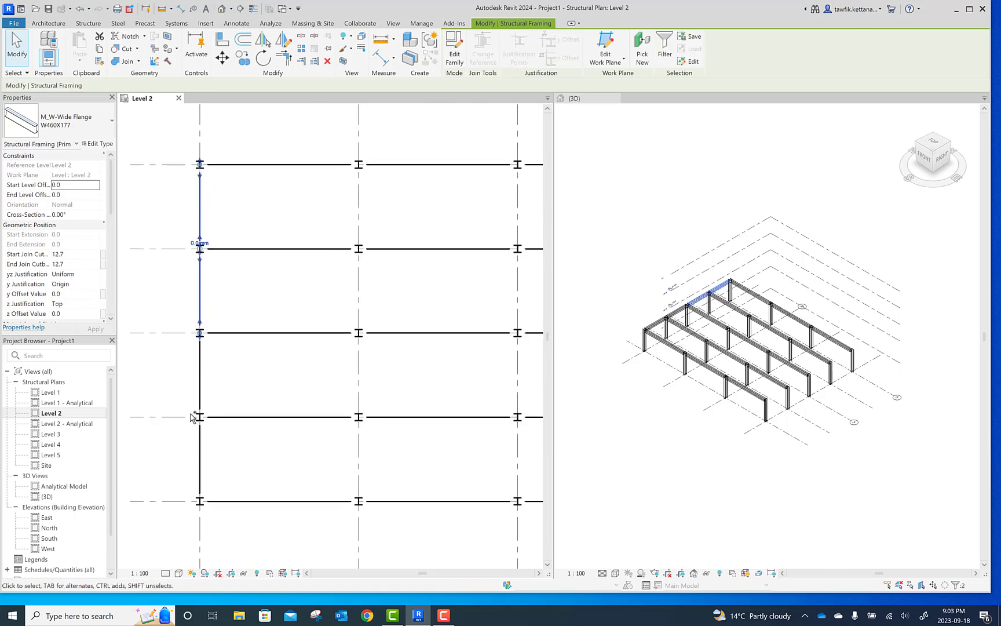
ctrl+click(202, 399)
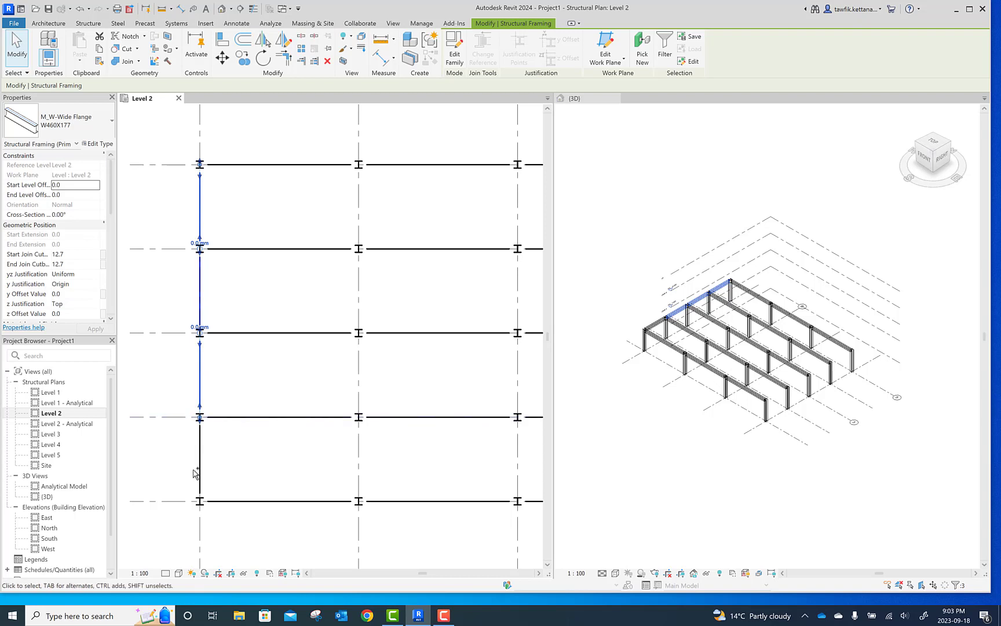
ctrl+click(201, 486)
scroll(266, 432, down, 4)
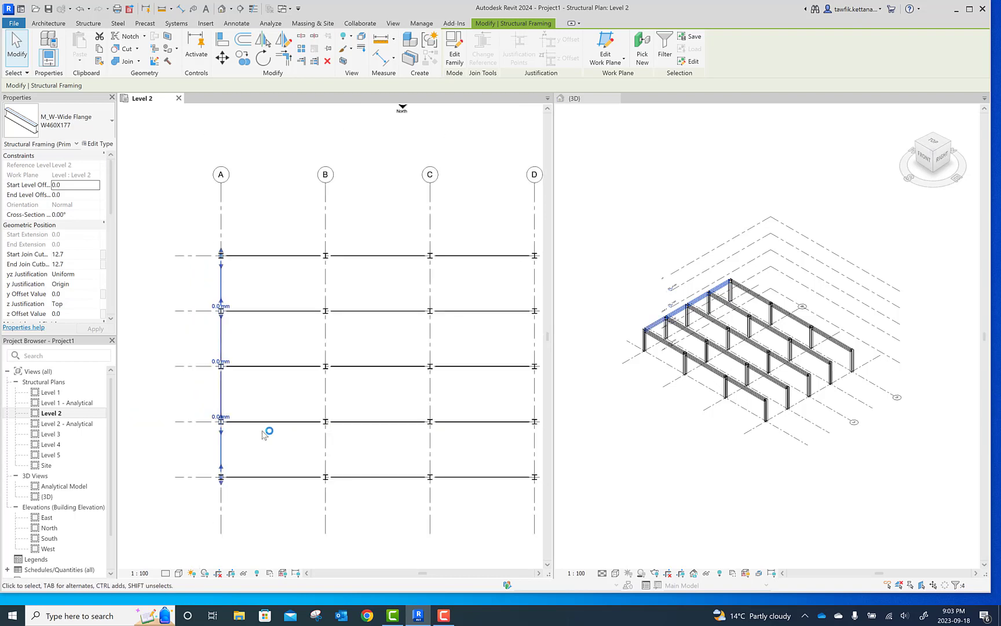
middle_drag(278, 419, 245, 352)
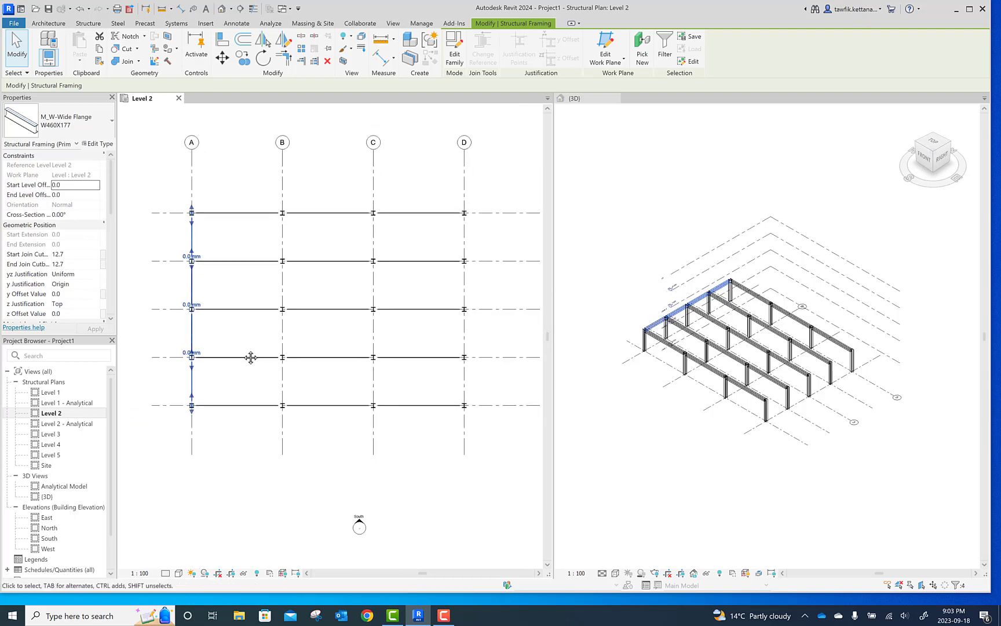
click(242, 59)
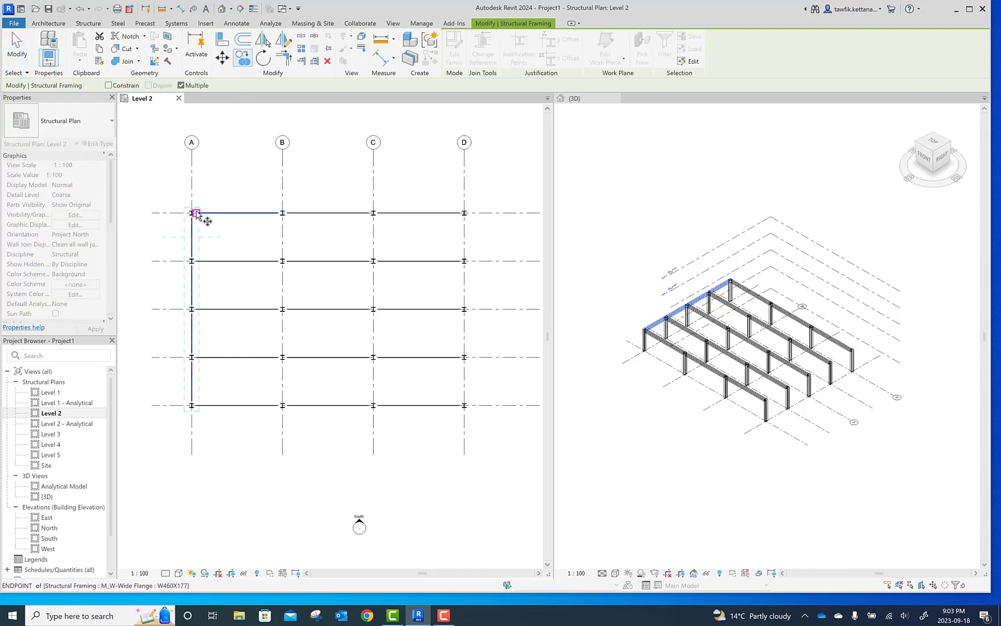
click(200, 216)
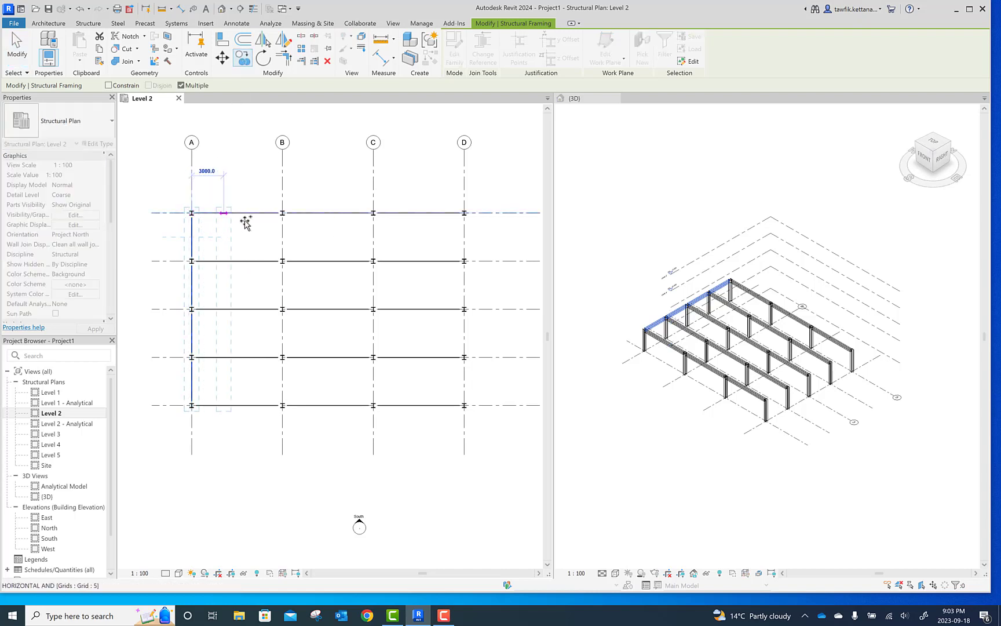
click(283, 213)
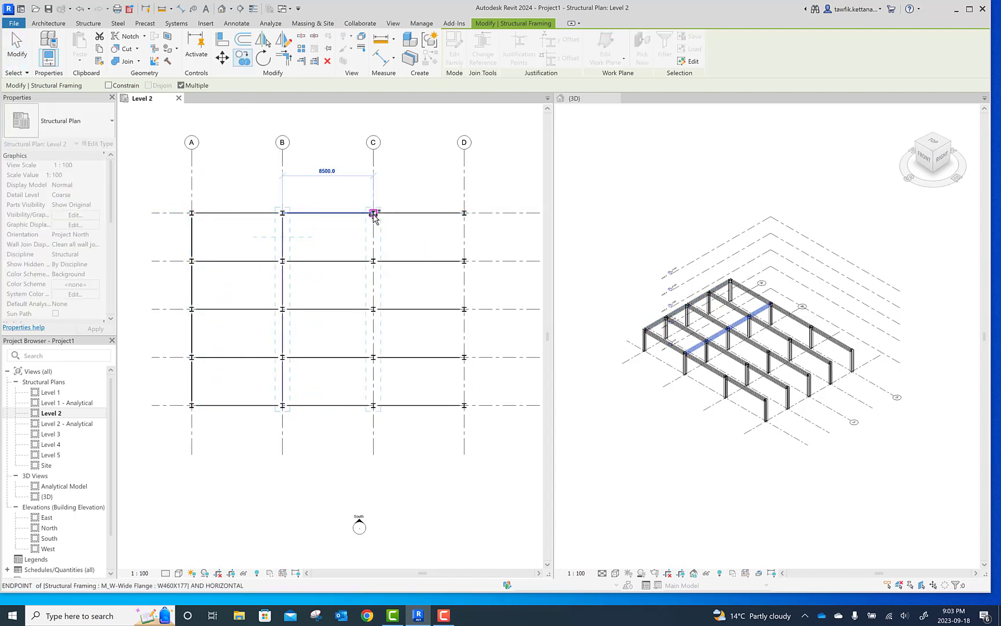
click(374, 214)
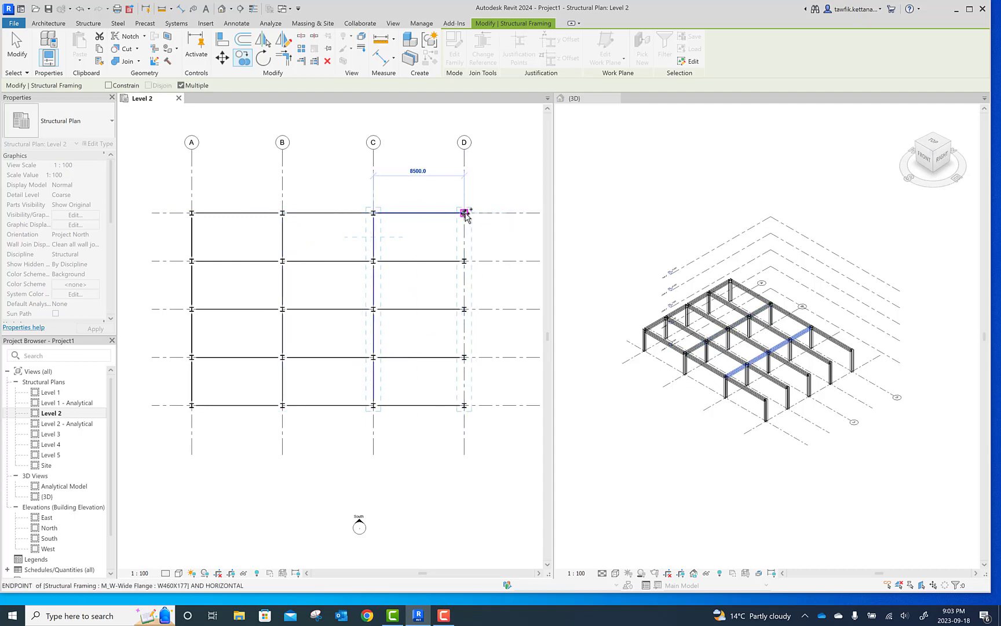
click(464, 214)
key(Escape)
key(Escape)
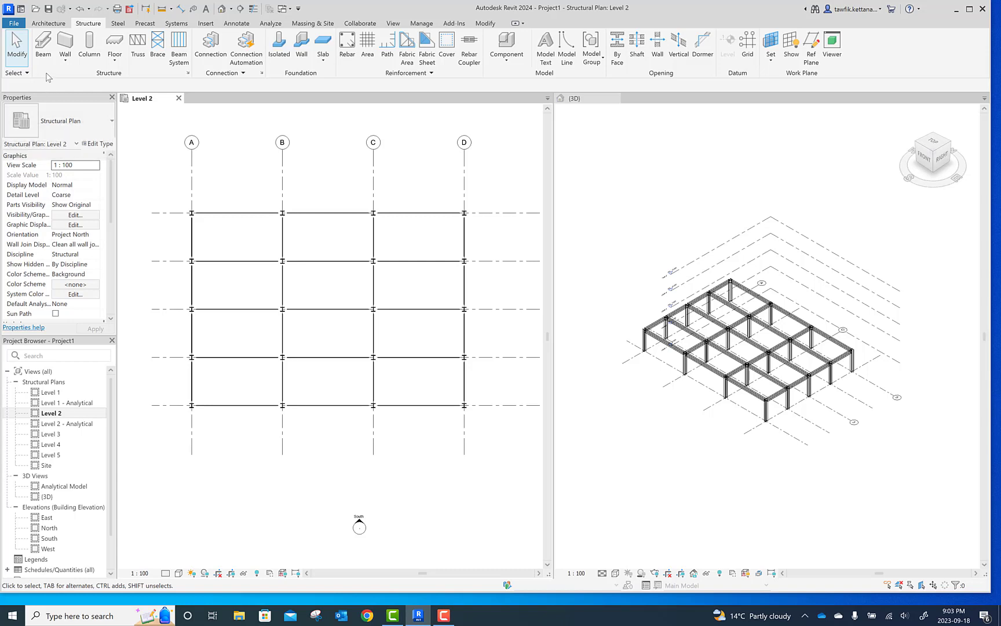
click(117, 61)
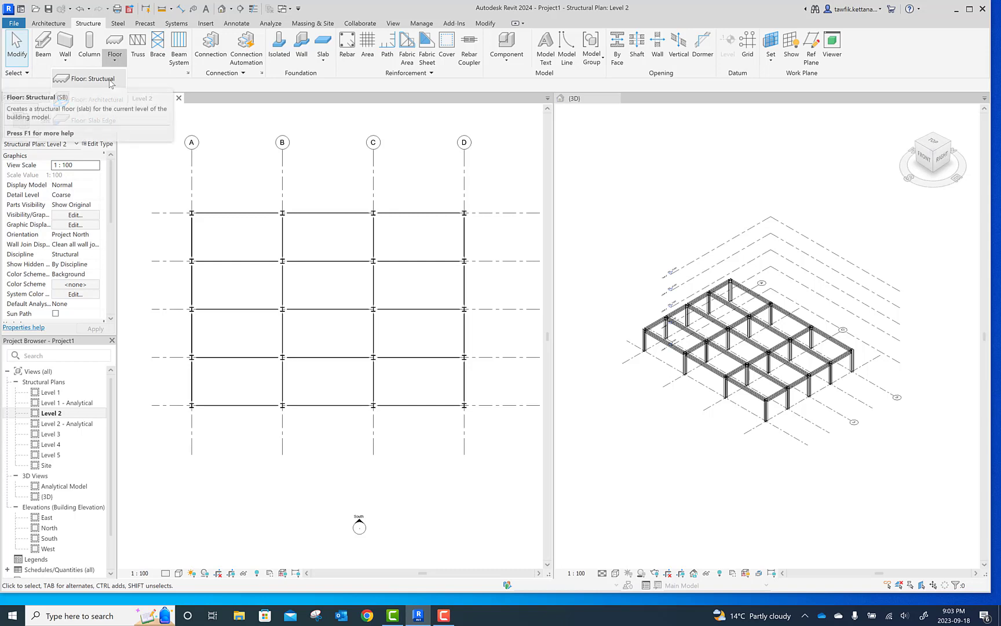
click(111, 82)
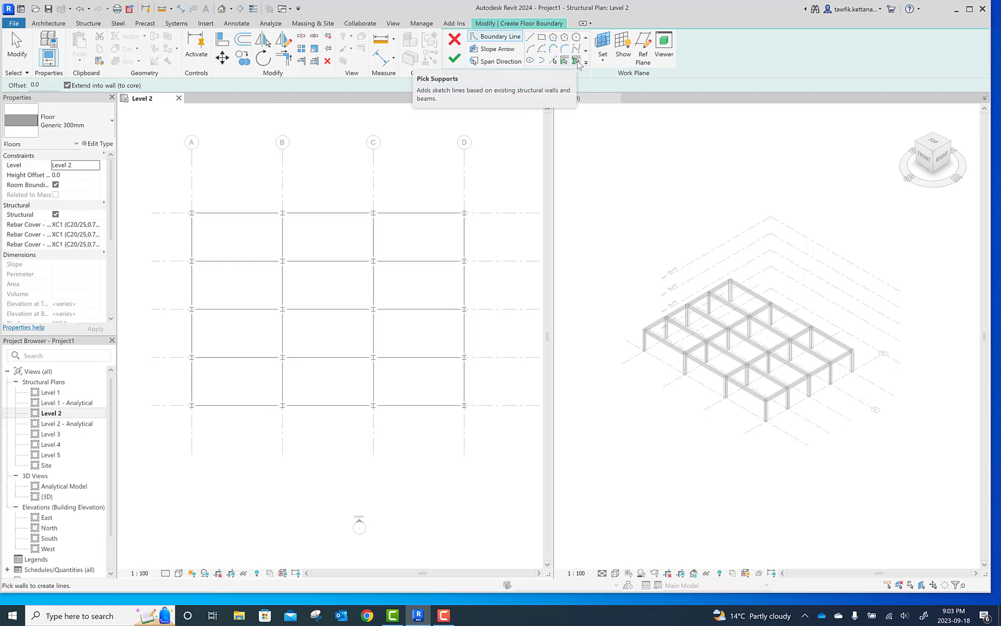
click(225, 217)
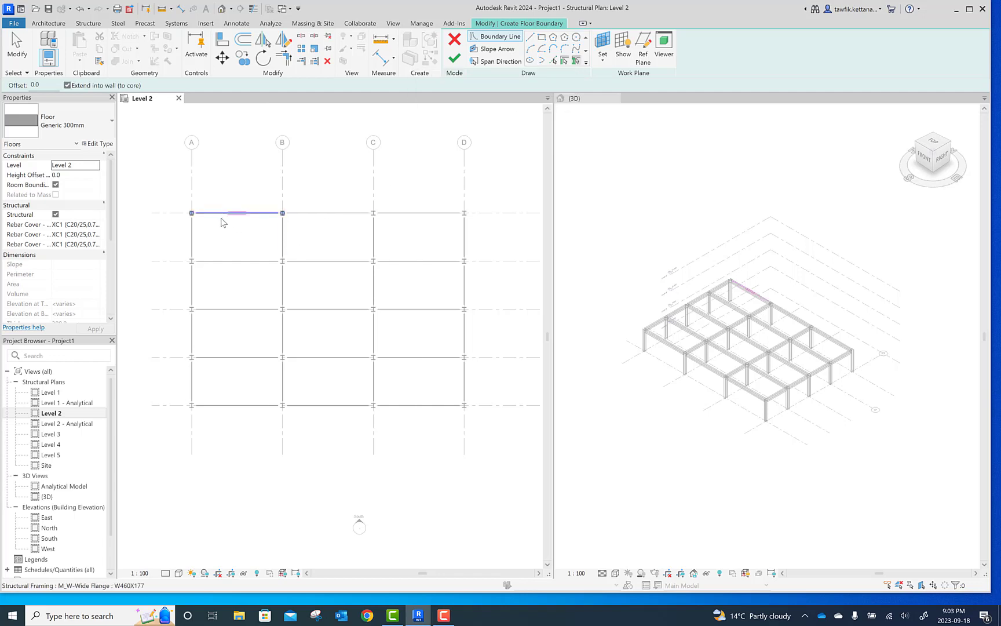
click(193, 243)
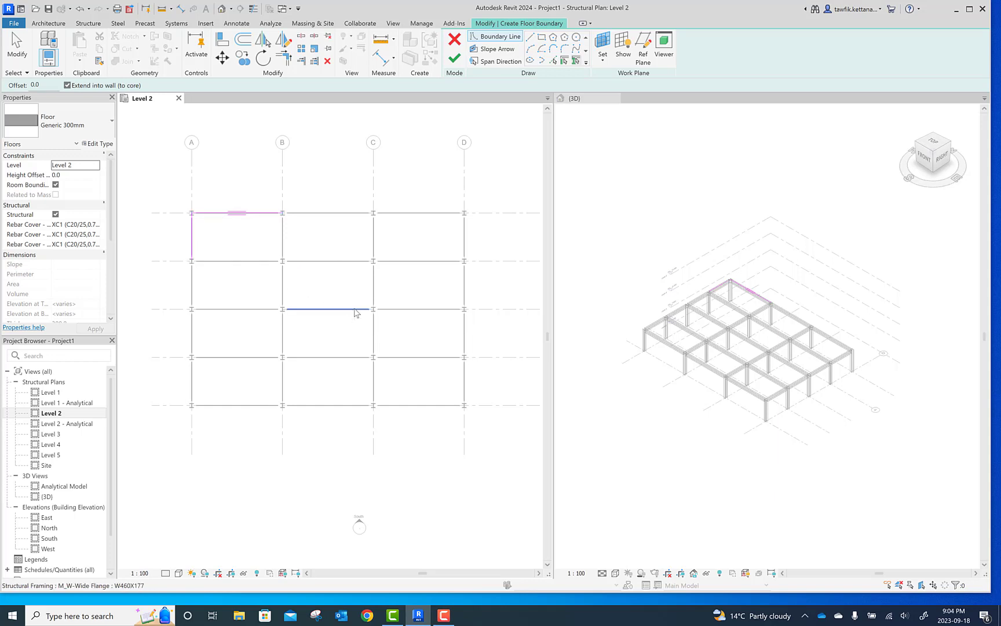
click(455, 39)
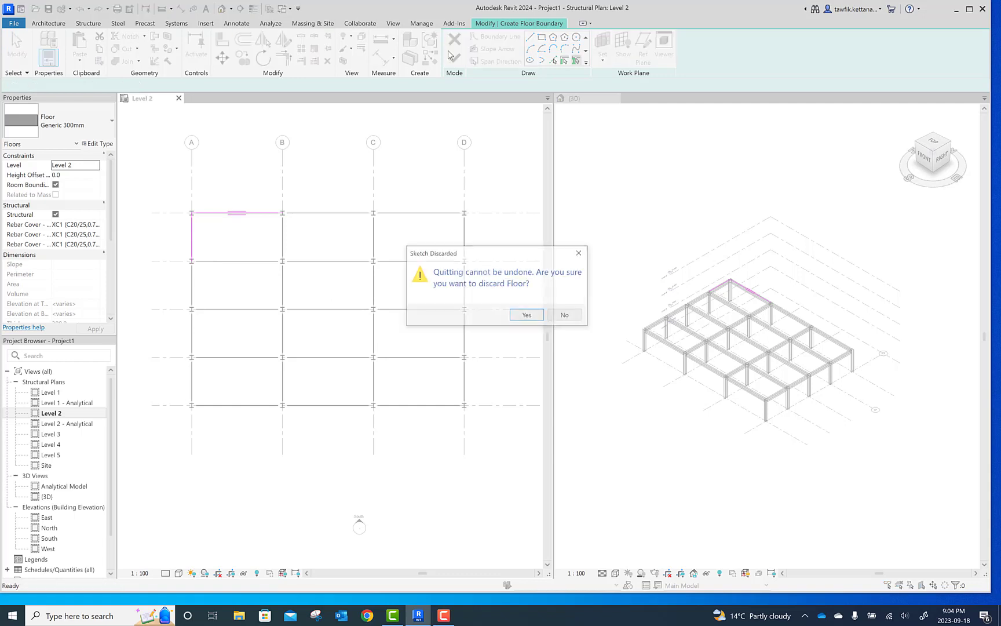
click(527, 316)
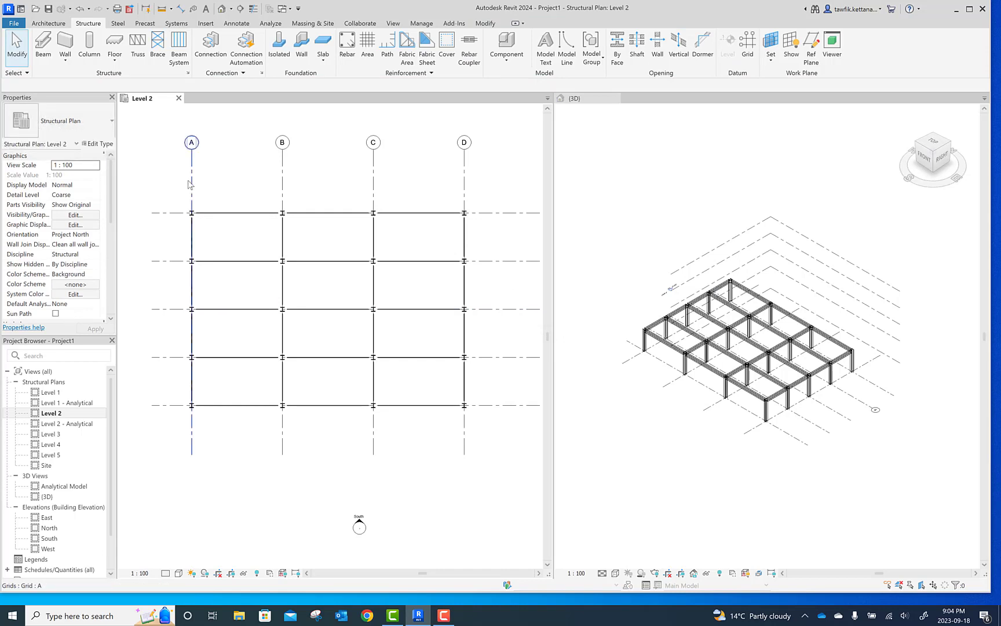
click(94, 144)
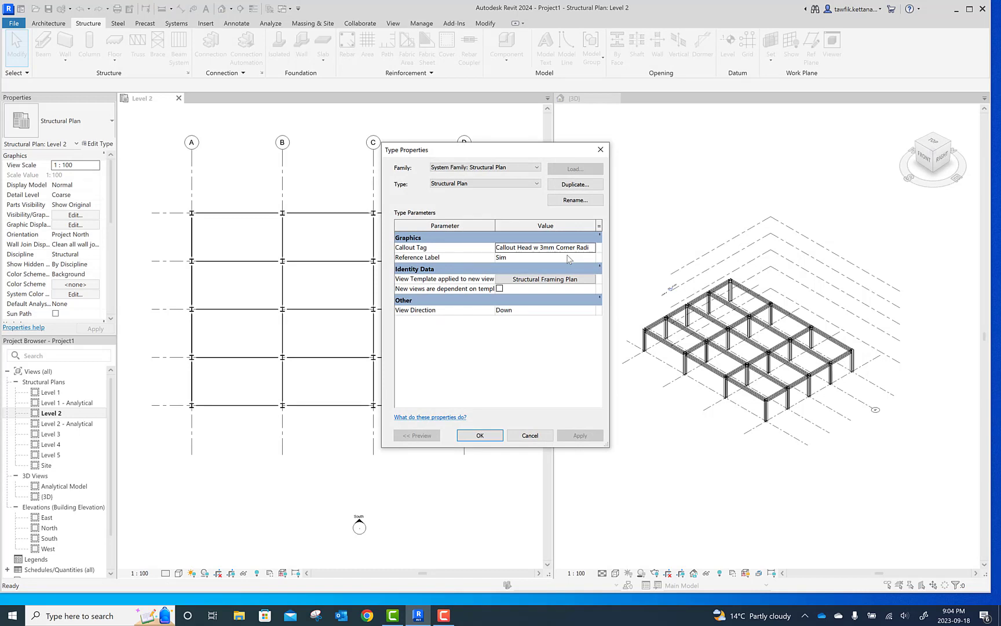
click(532, 437)
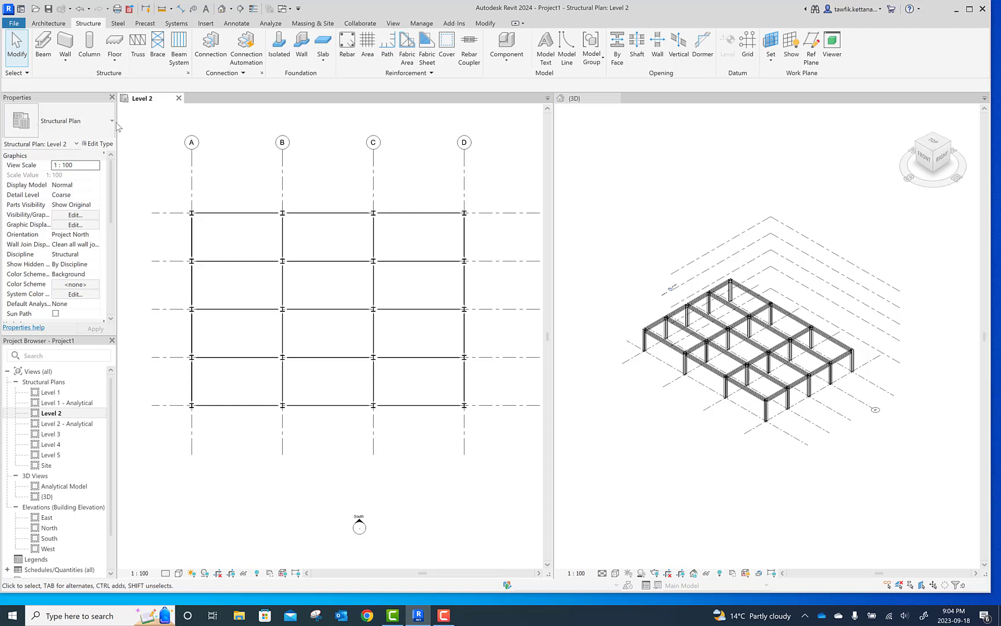
click(112, 120)
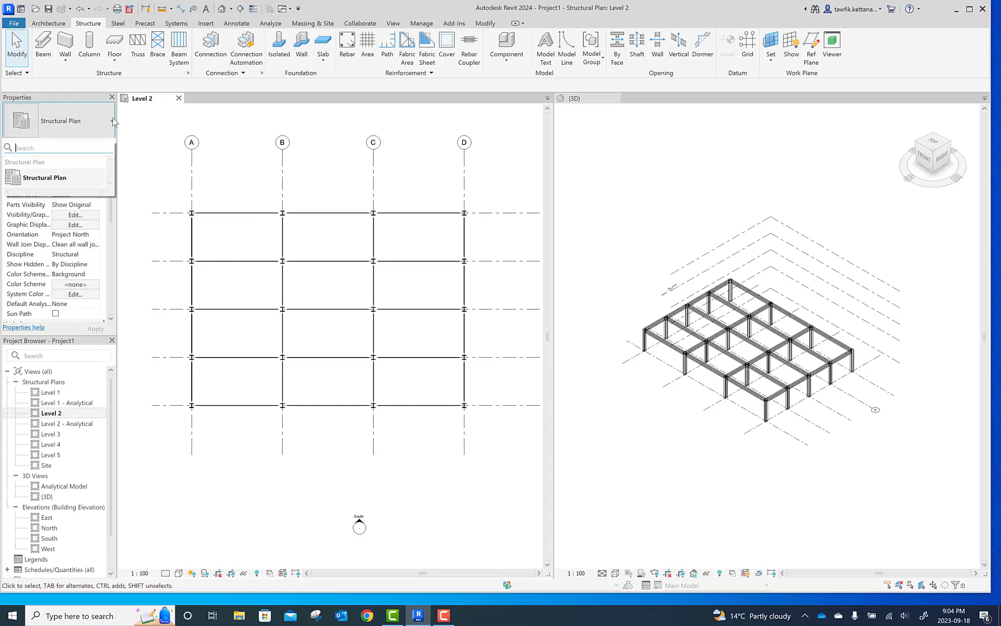
Step: Start a structural floor on Level 2 and duplicate the Generic 300mm floor type as Concrete Slab 200mm
click(115, 58)
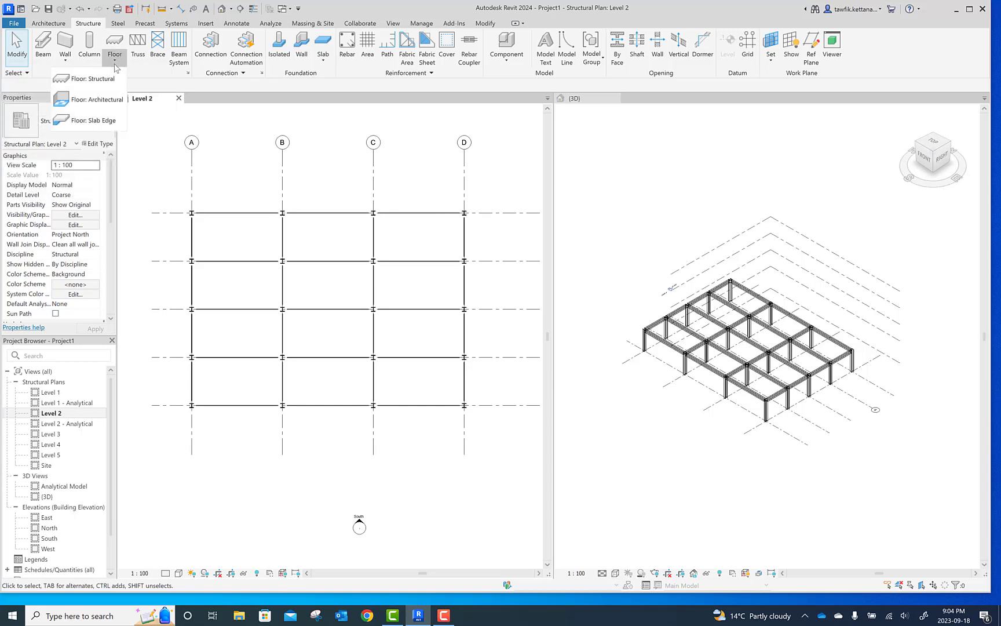
click(107, 83)
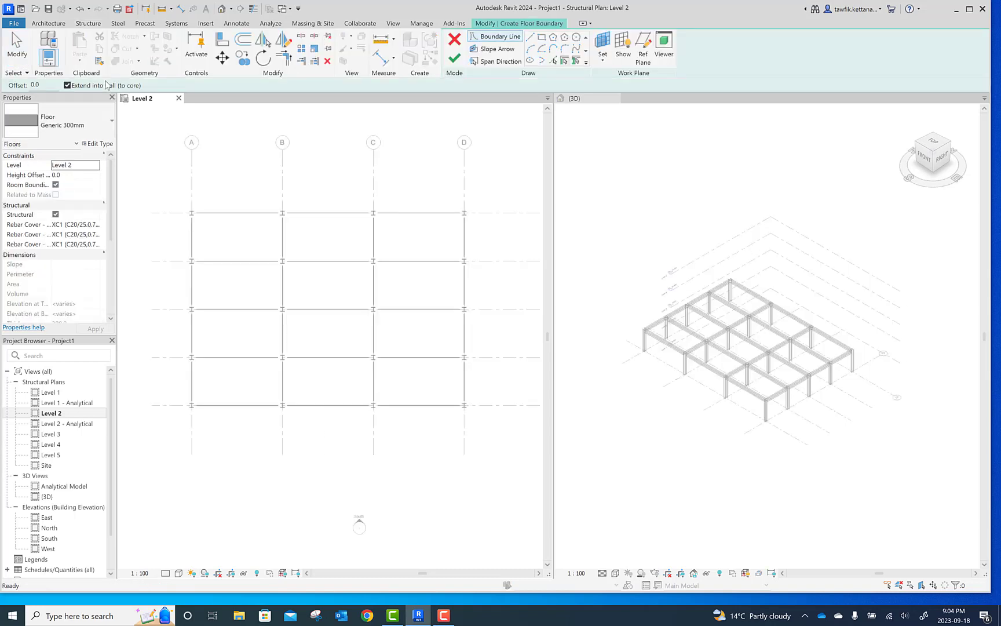
click(98, 143)
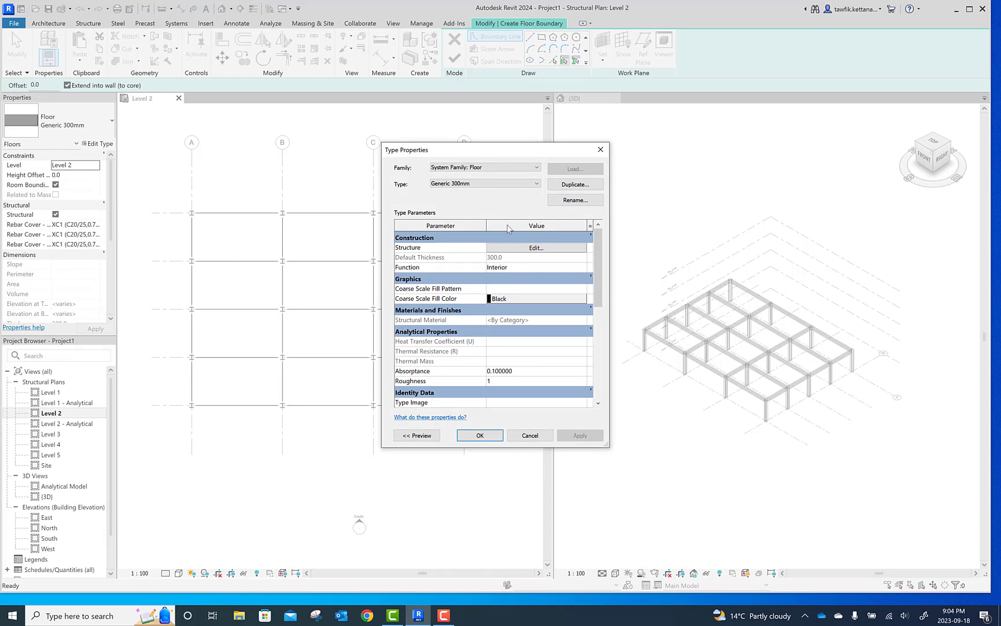
click(576, 185)
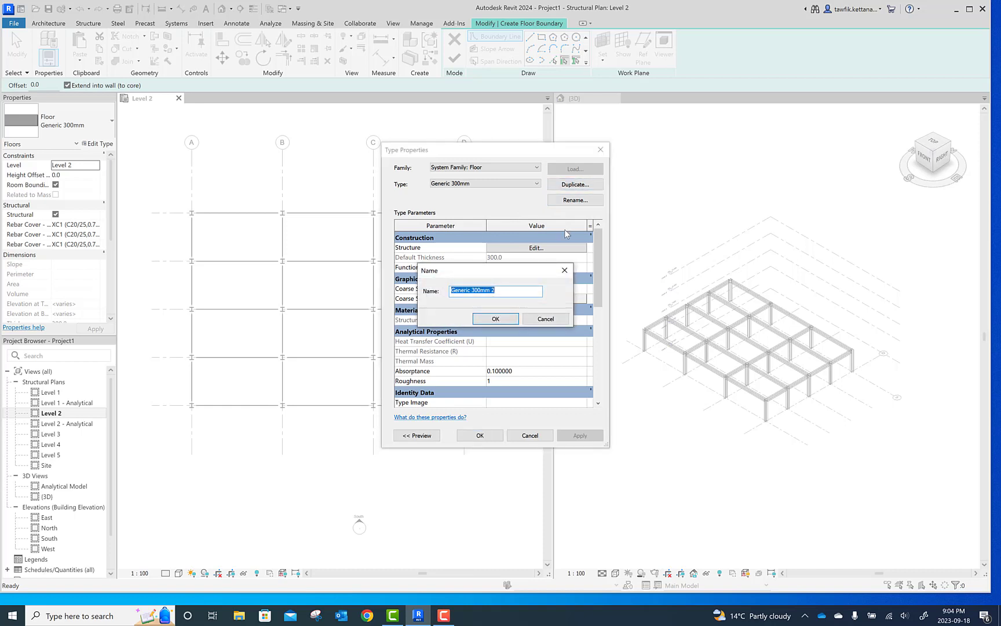
text(Concrete Slab 200mm)
click(507, 319)
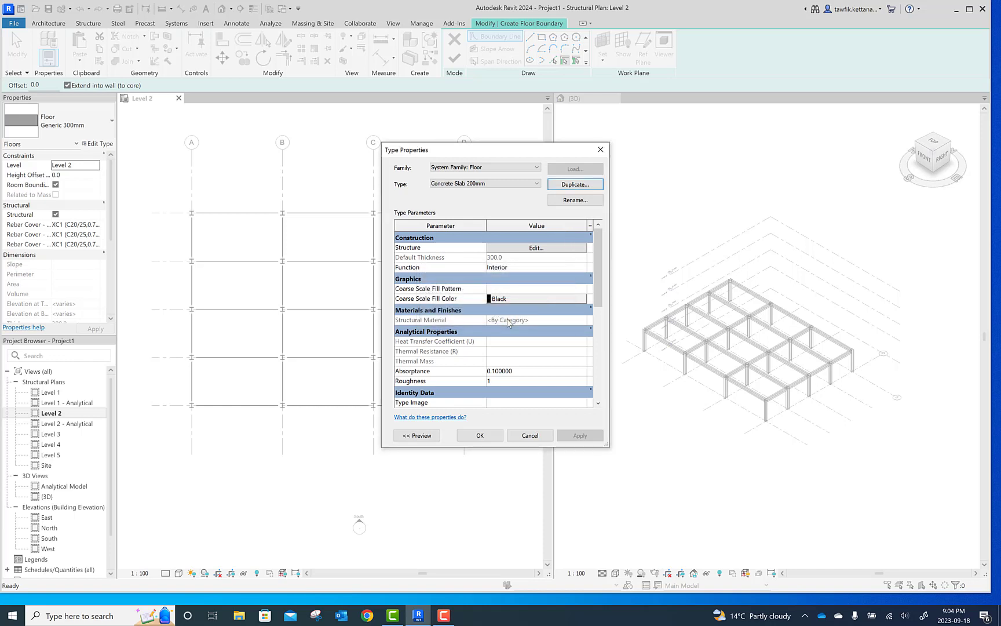
Step: Assign the Concrete, Cast-in-Place - C35 material to the structure layer of the Concrete Slab 200mm floor type
click(536, 248)
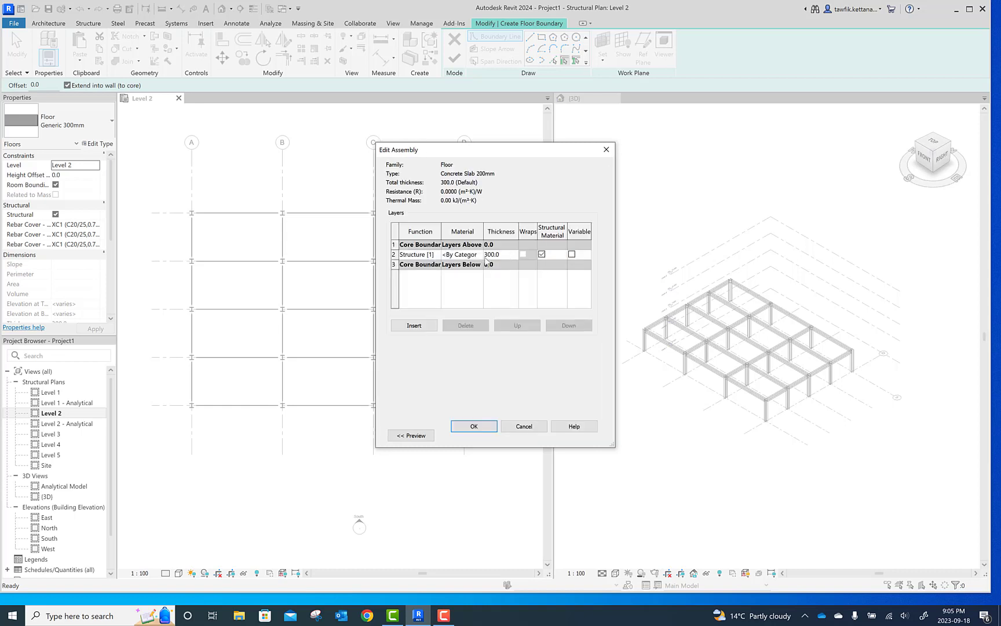
click(476, 259)
click(479, 255)
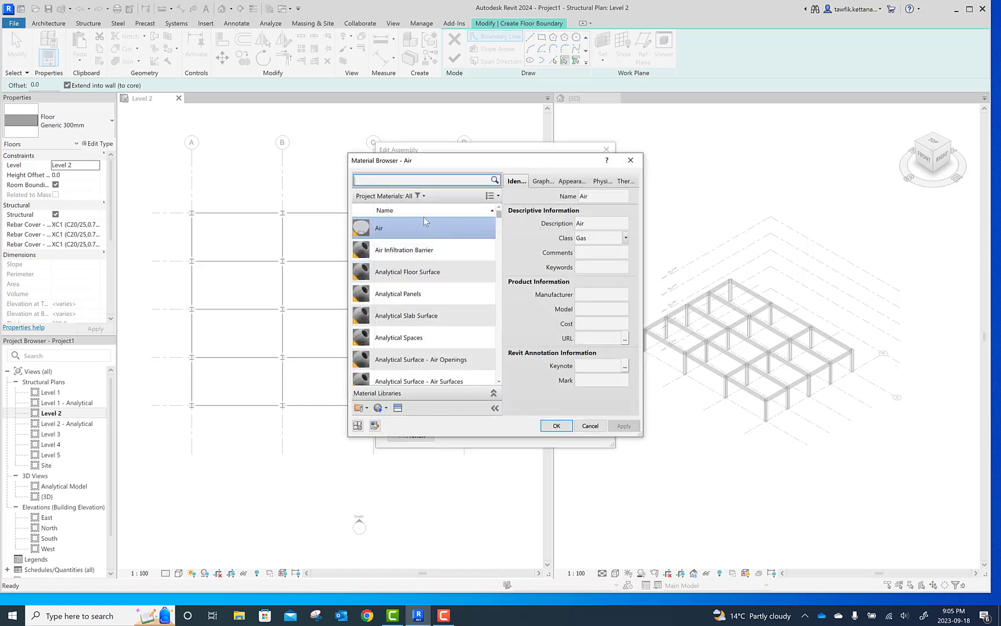
text(conc)
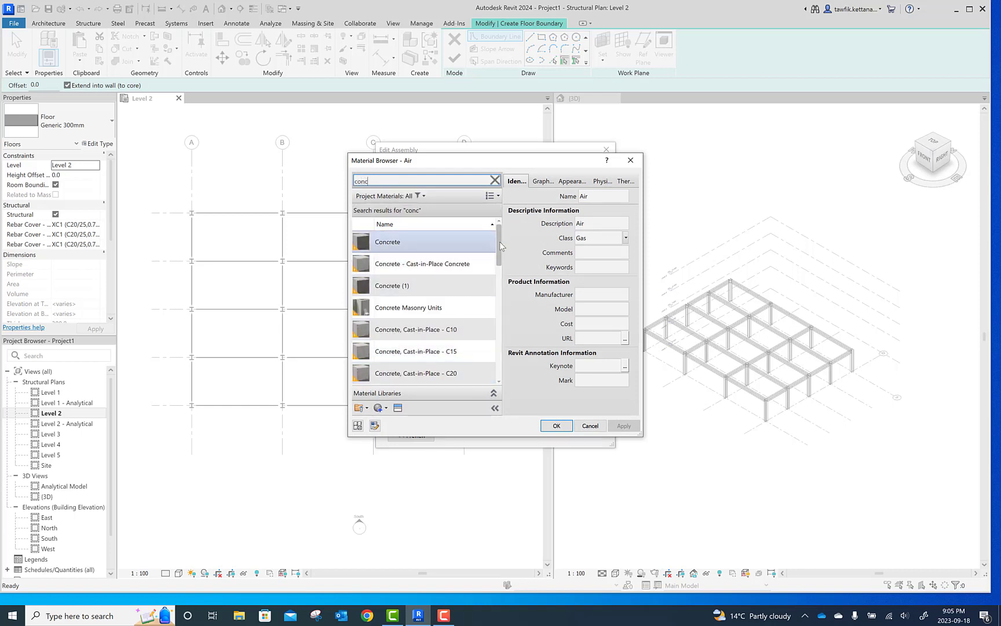
drag(500, 242, 510, 283)
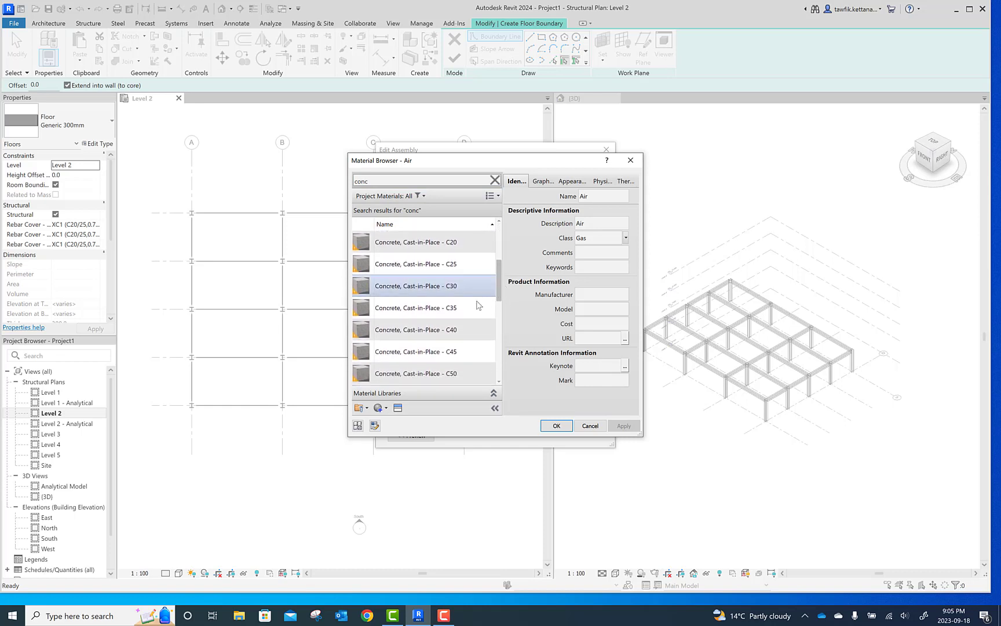
click(430, 311)
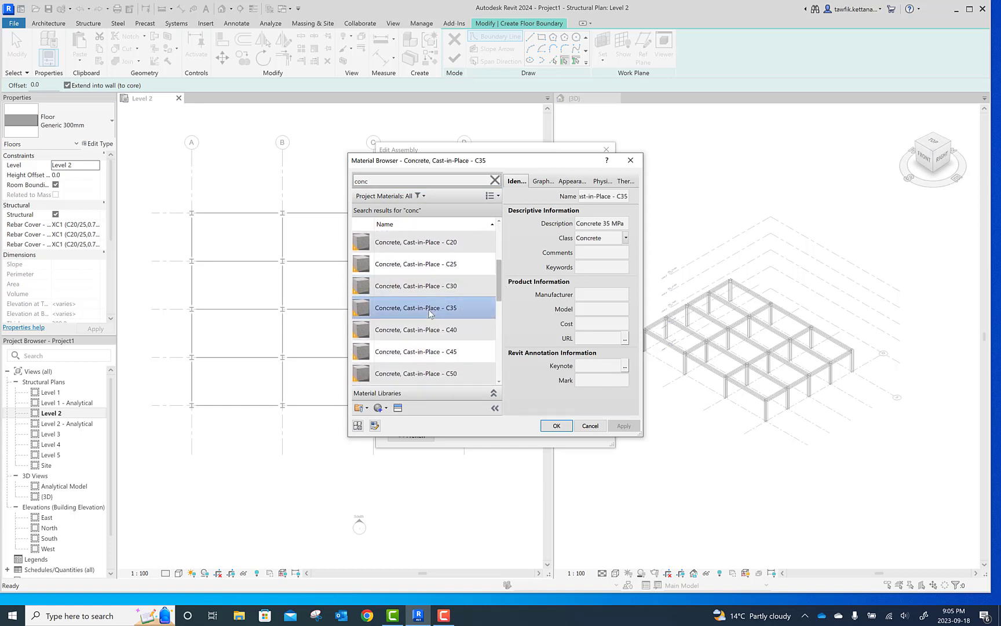
click(556, 427)
Step: Set the structure layer's thickness to 200 mm and accept the floor type's properties
click(505, 255)
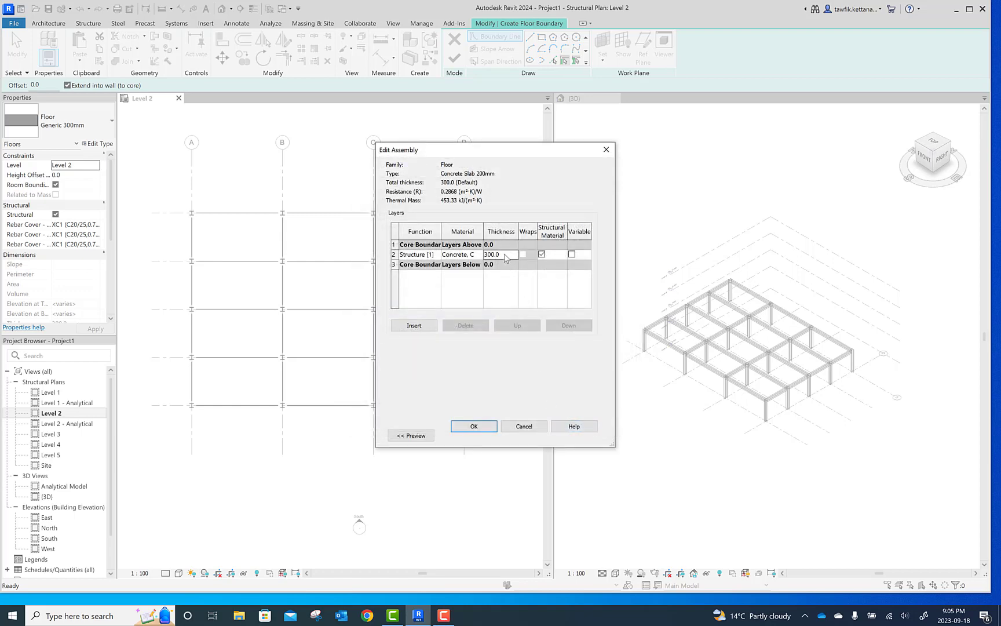
double_click(504, 255)
text(200)
click(478, 430)
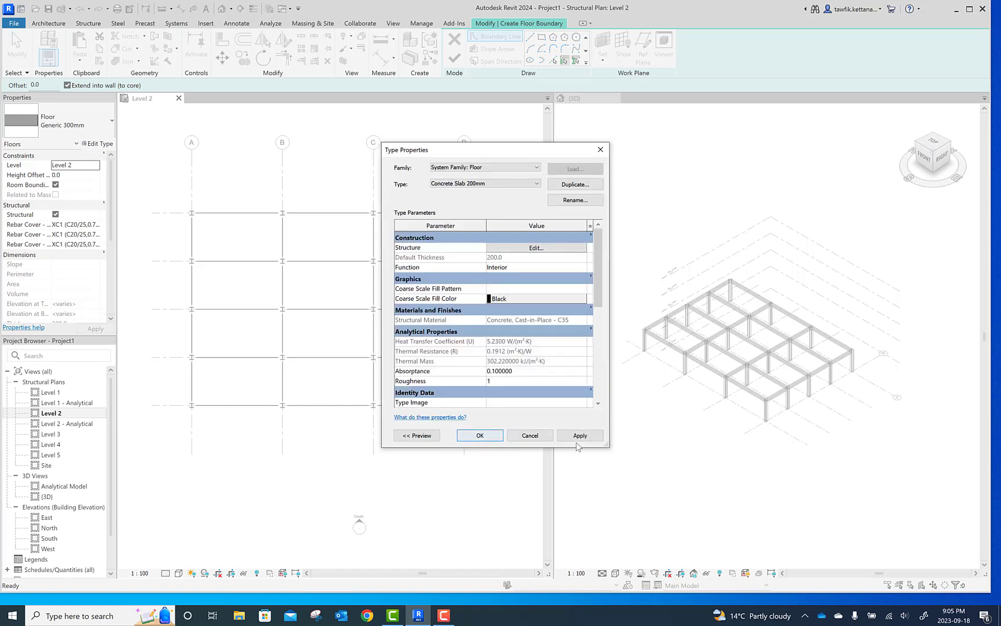
click(480, 435)
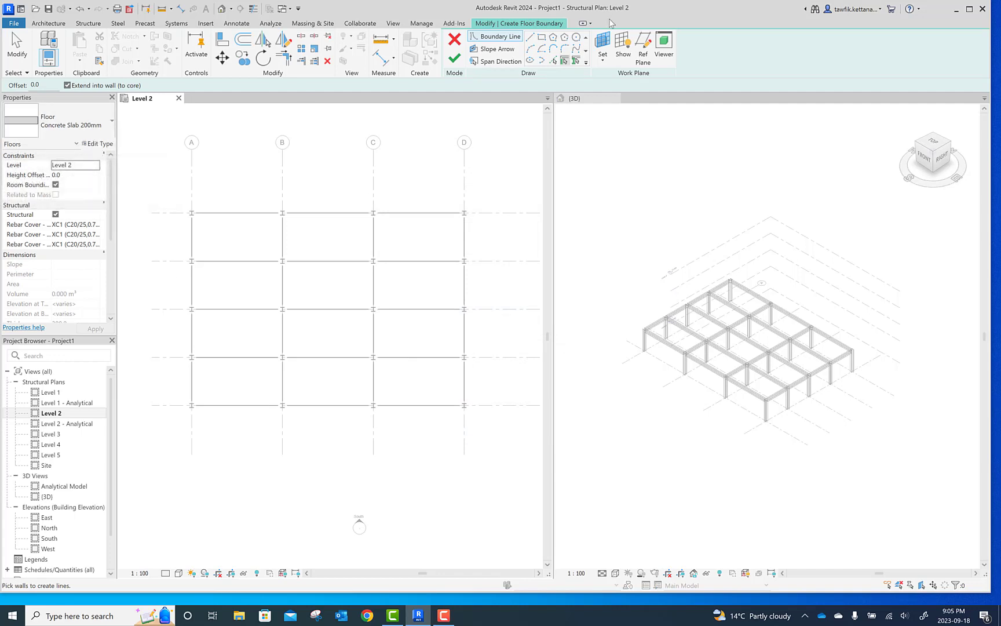
Step: Create floor boundary lines by picking one perimeter beam on each of the four sides of the Level 2 grid
click(577, 62)
click(249, 212)
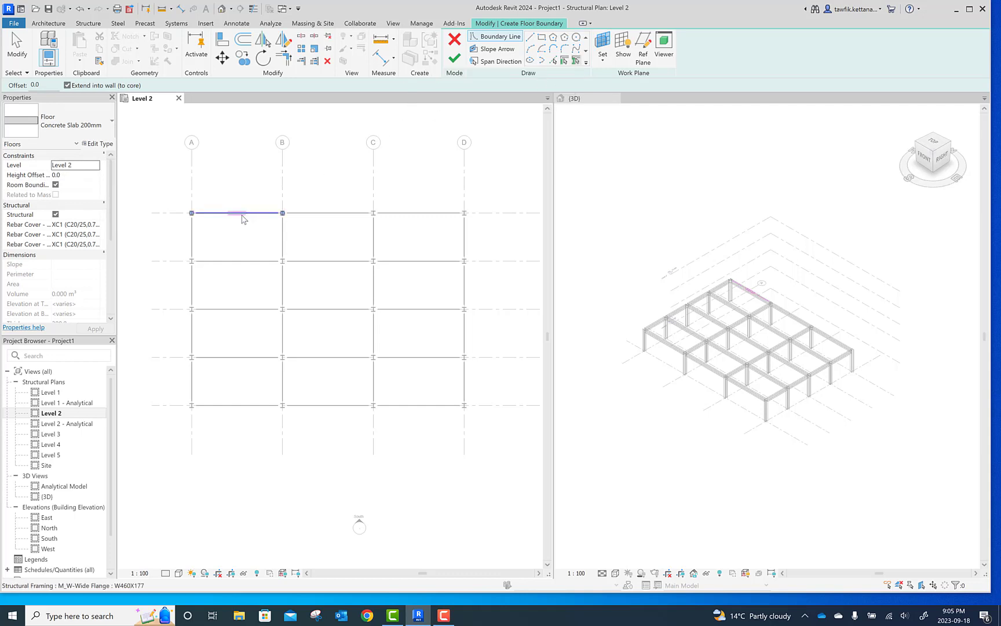
click(193, 238)
click(465, 379)
click(426, 405)
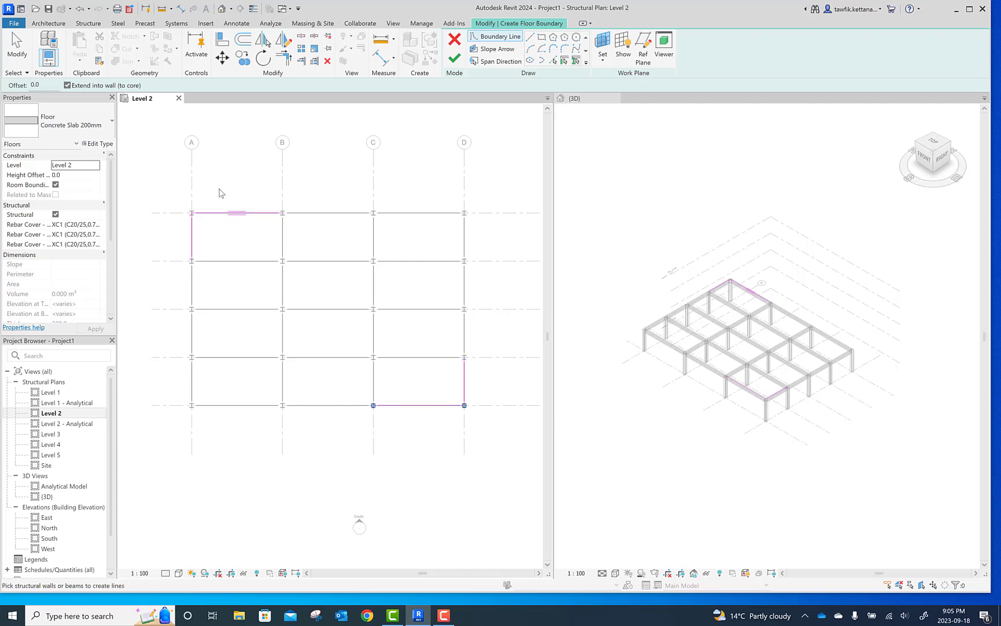
Step: Trim and extend the four boundary lines to corners so they form a closed rectangle around the outer beams
click(283, 56)
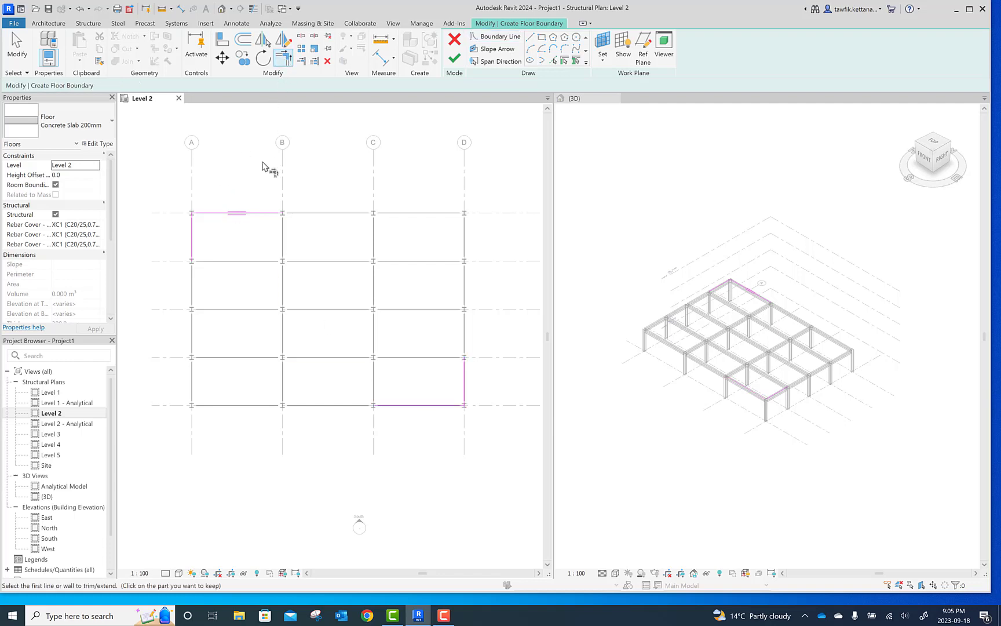
click(264, 218)
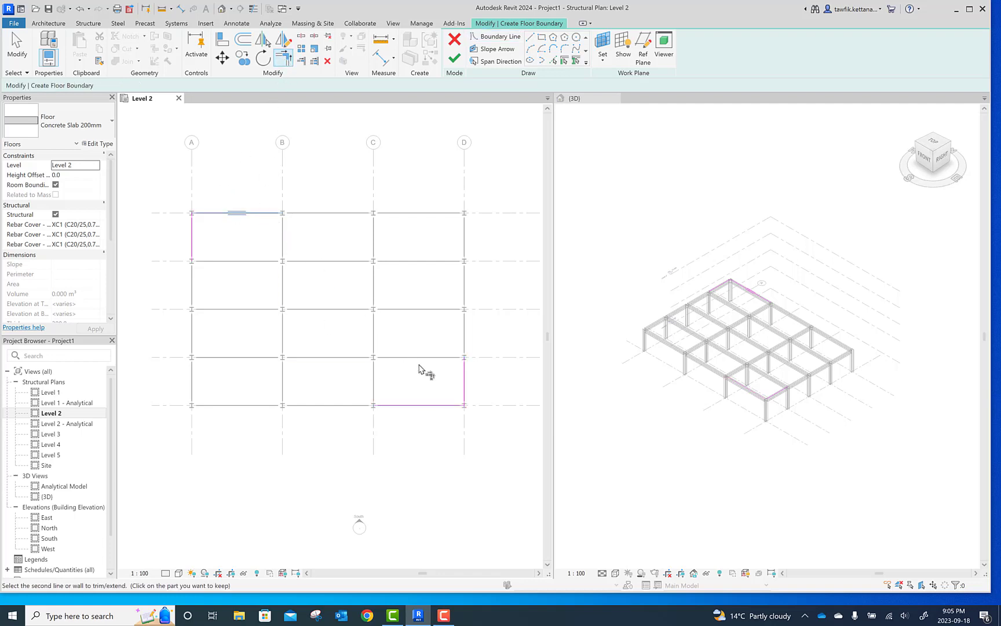
click(465, 375)
click(421, 405)
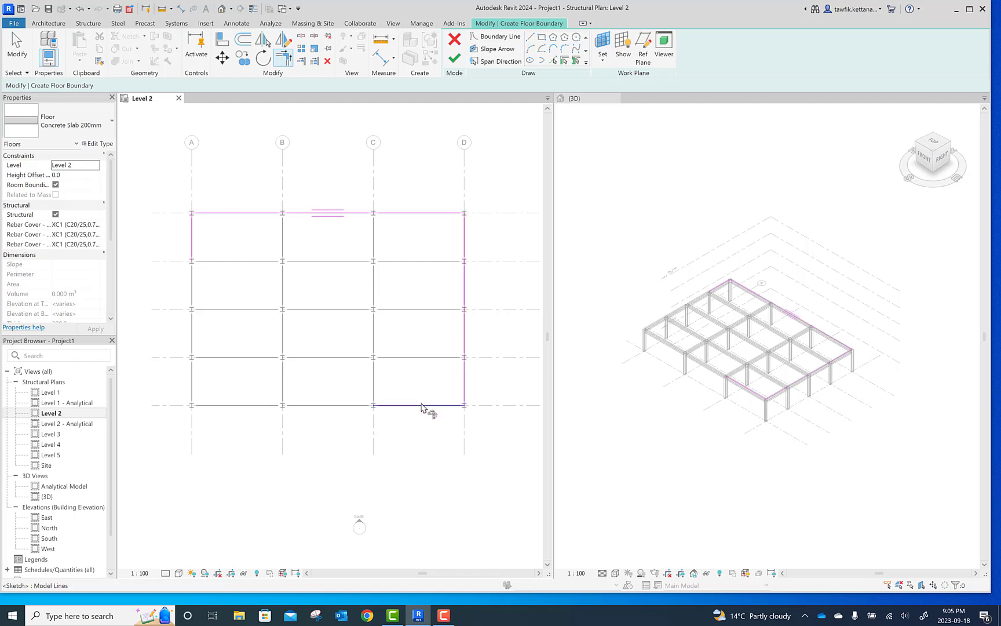
click(194, 250)
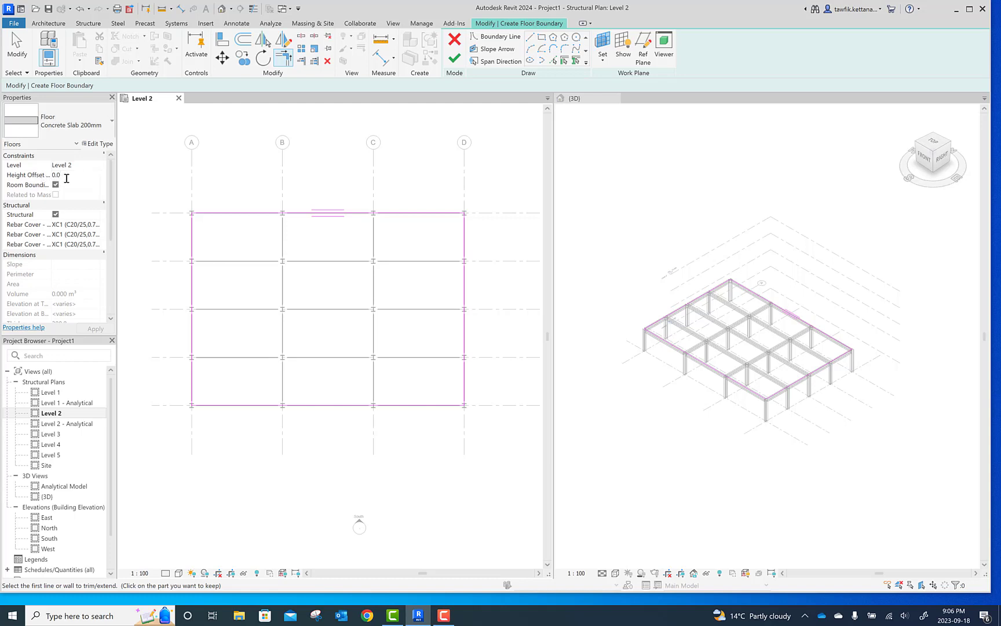
Step: Set the floor's height offset from Level 2 to 200 mm and finish the floor sketch
drag(66, 179, 50, 174)
text(200)
click(455, 58)
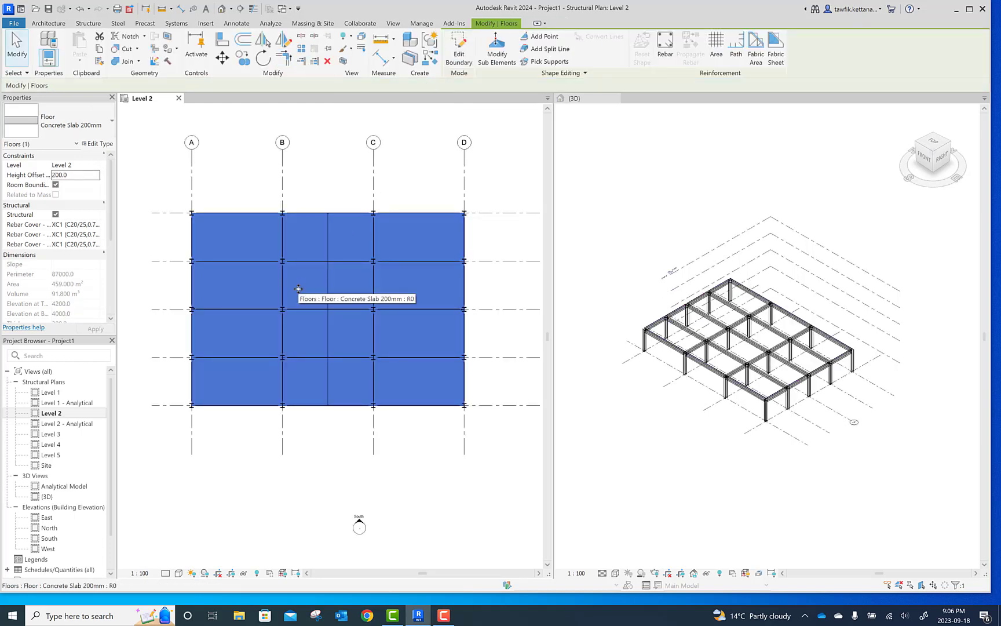
Step: Inspect the slab's position above the beams in the East elevation, and close that view
click(670, 410)
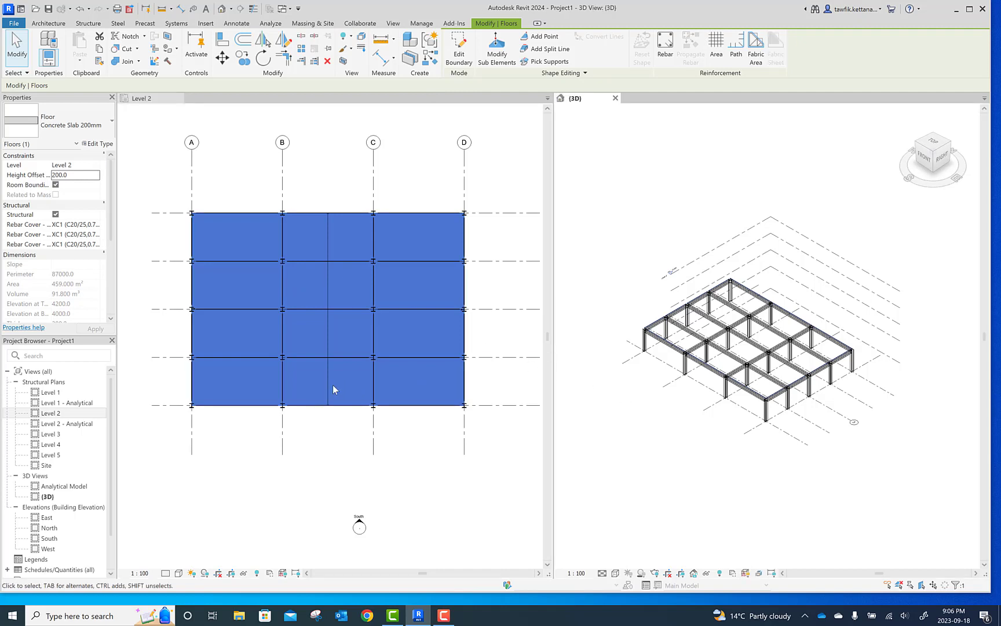
click(341, 102)
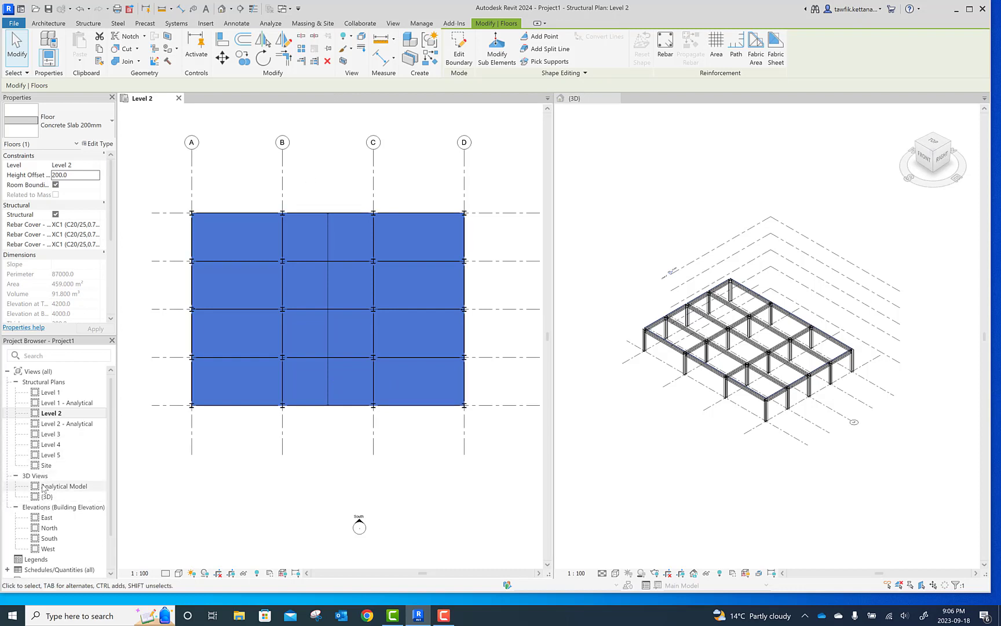
double_click(46, 517)
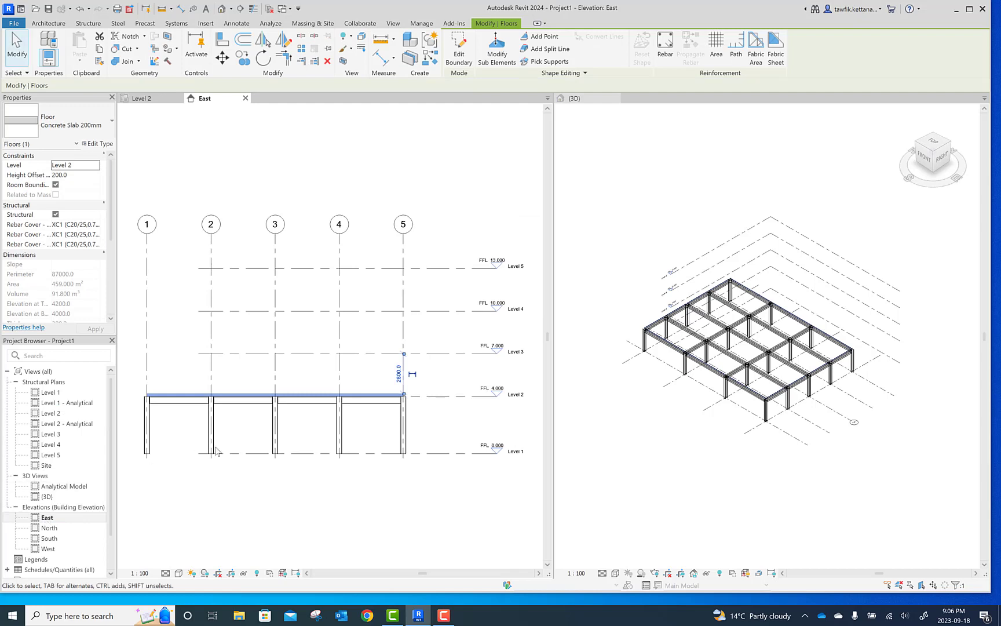
scroll(362, 418, up, 5)
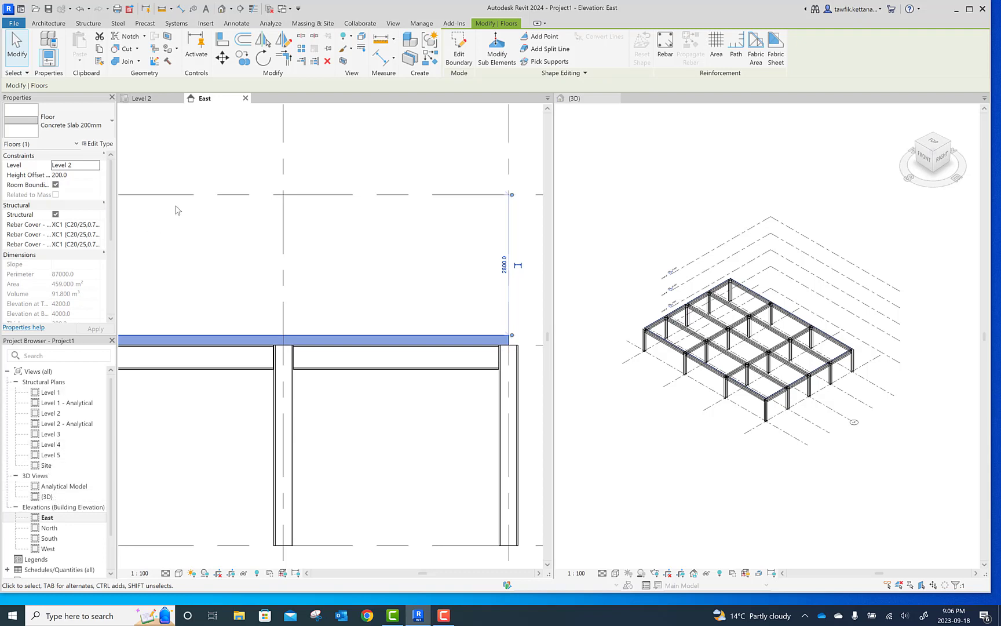
click(245, 99)
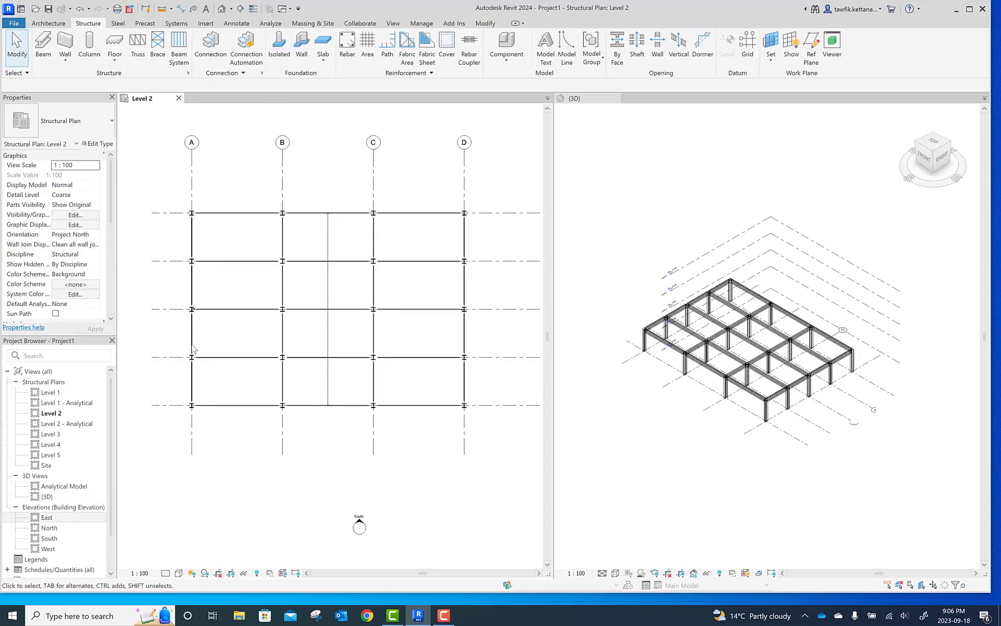
Step: Delete the slab's span direction symbol from the Level 2 plan and clear the selection in the 3D view
click(328, 319)
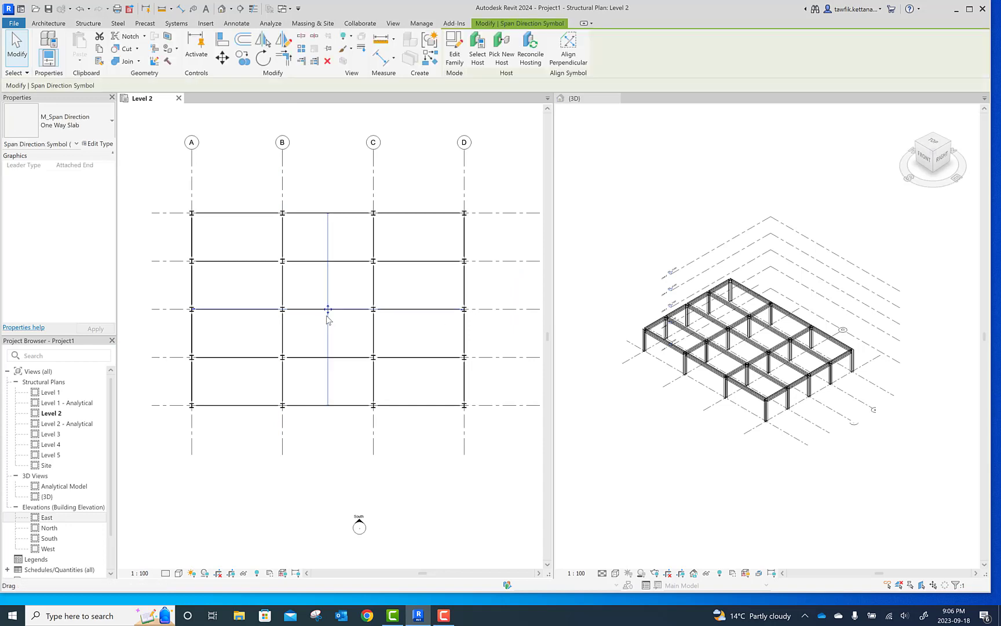
key(Escape)
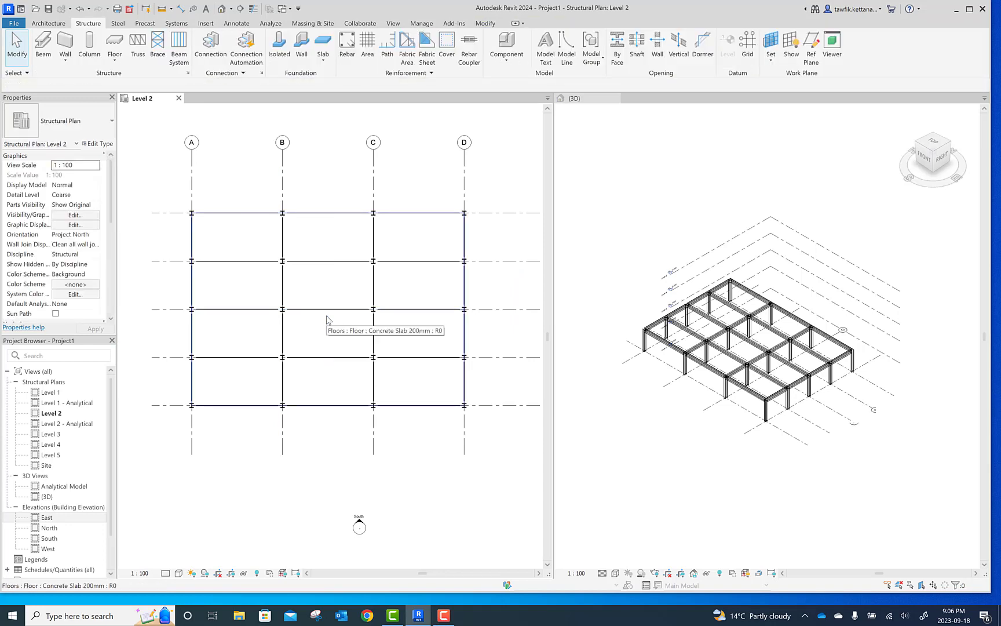
click(747, 350)
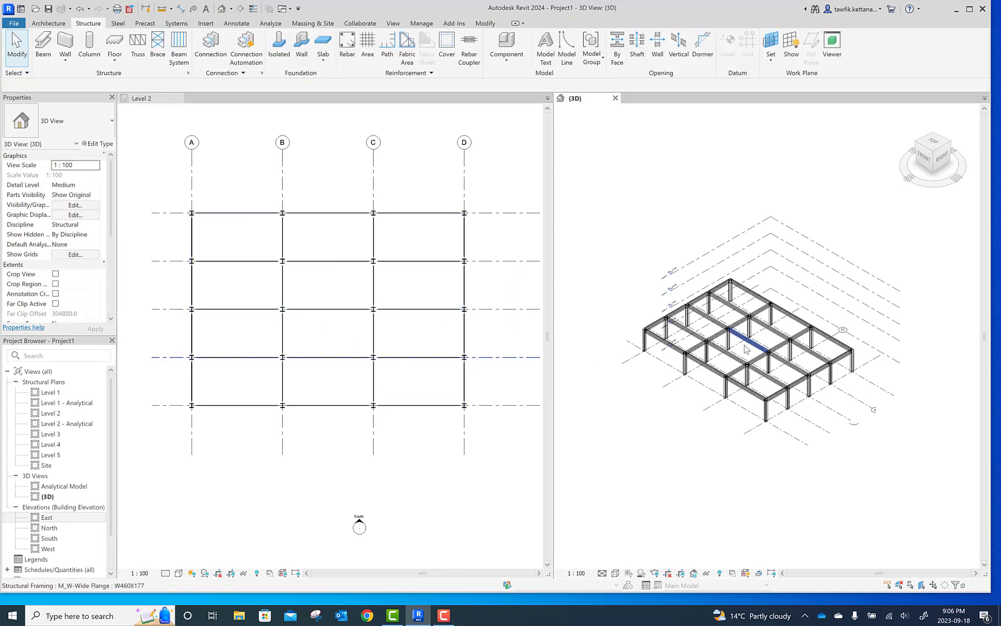
click(745, 352)
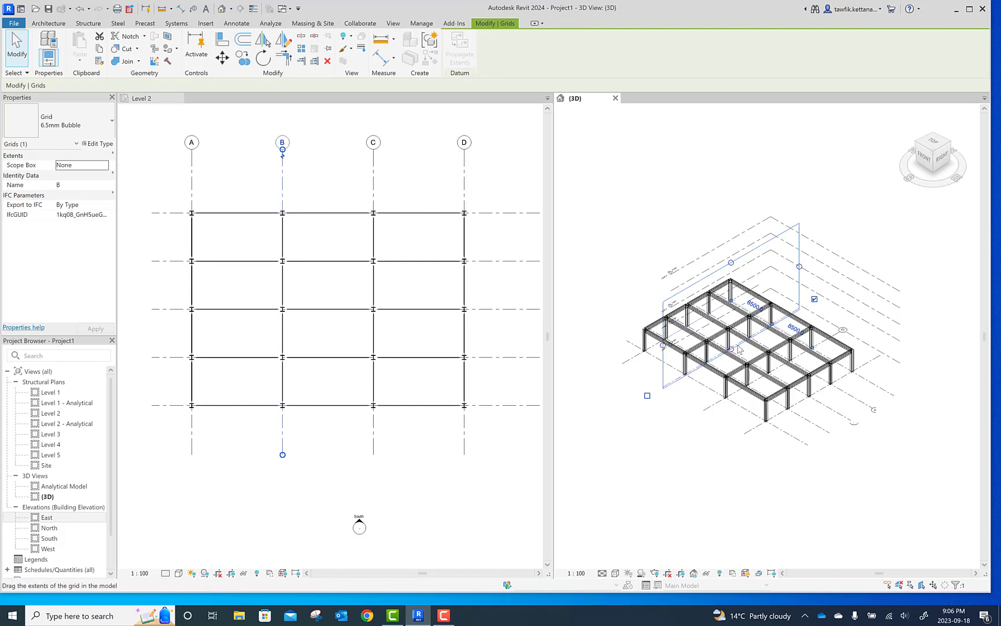
key(Escape)
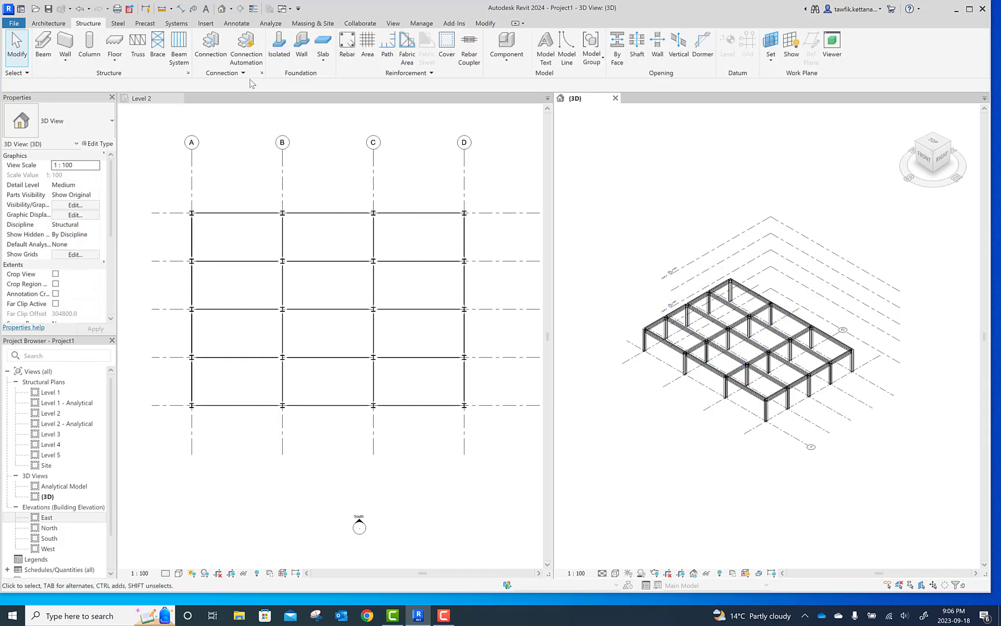
Step: Look at the Analytical Model view and return to the {3D} view
click(25, 73)
double_click(79, 487)
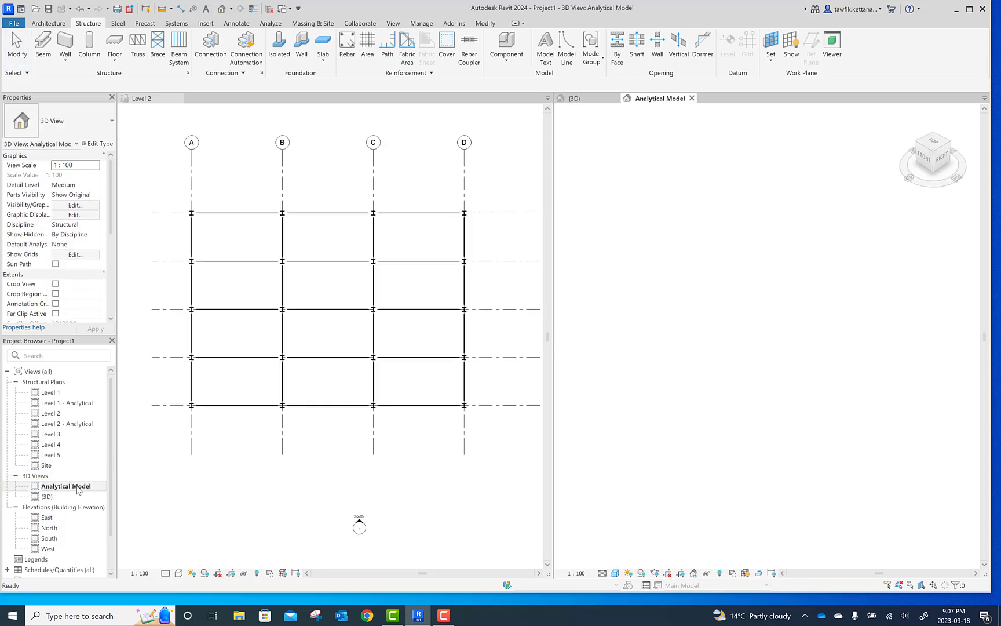
double_click(48, 497)
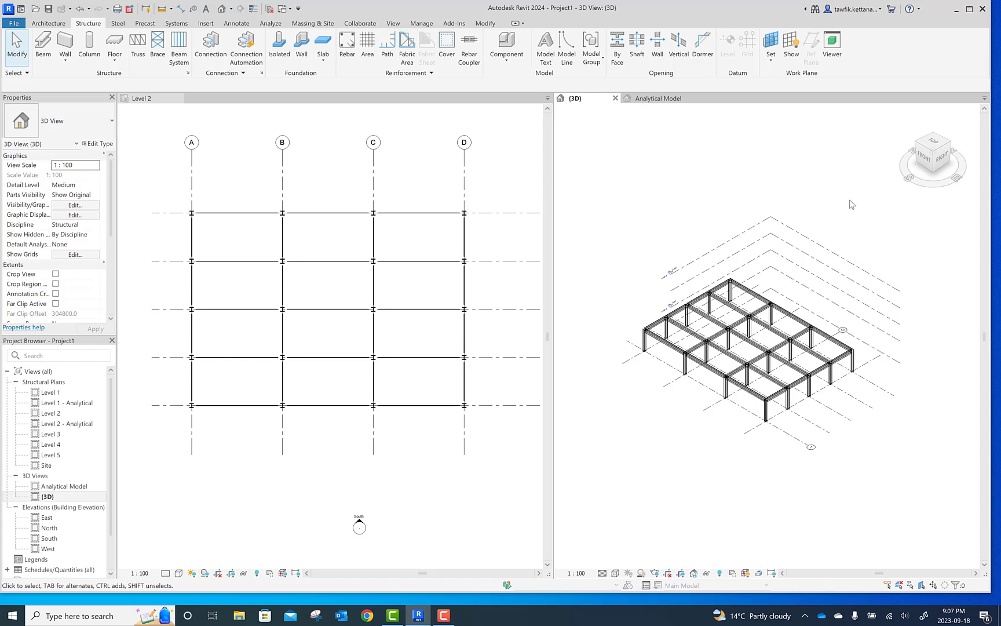
Step: Open the Physical to Analytical for Buildings automation and select the entire structure in the 3D view as its physical elements
click(269, 24)
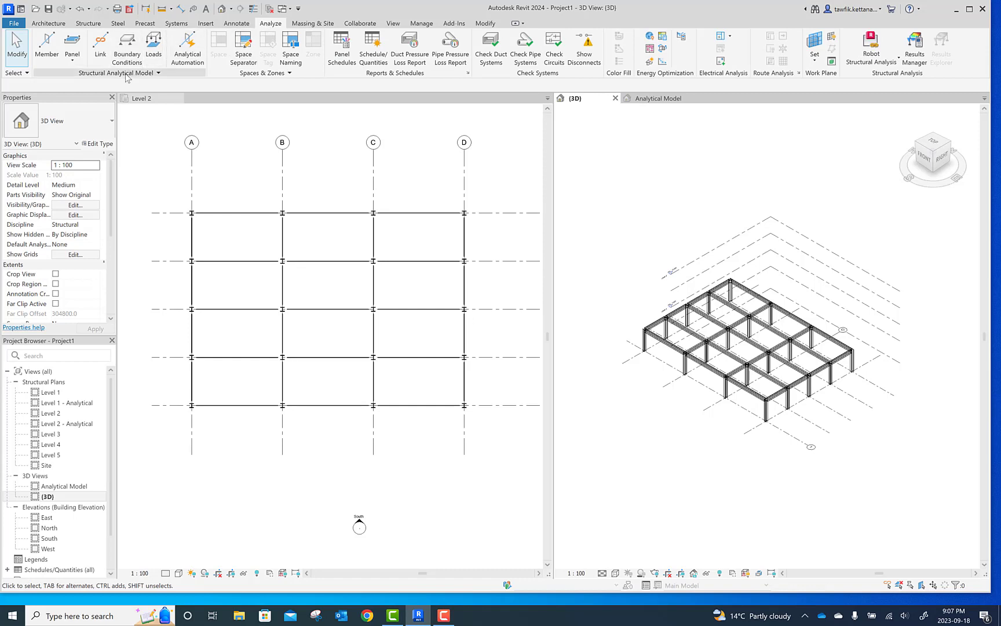
click(192, 56)
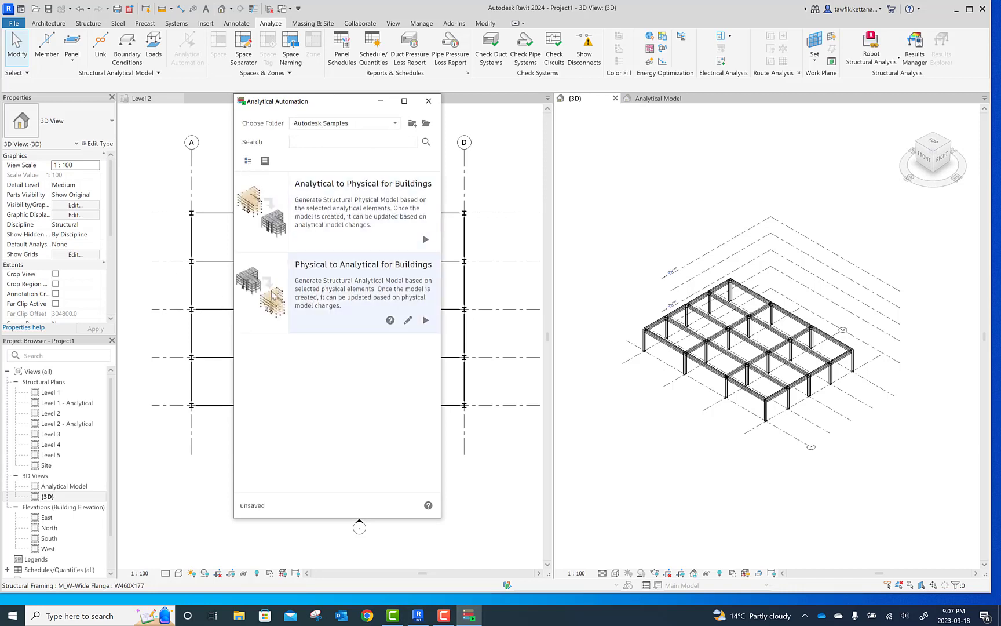
click(331, 294)
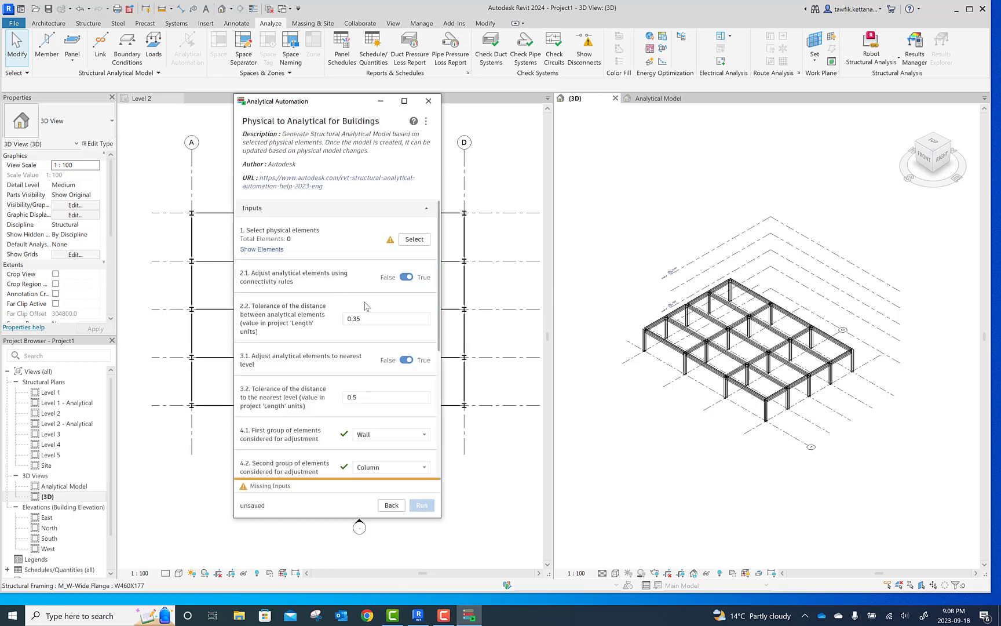
click(415, 239)
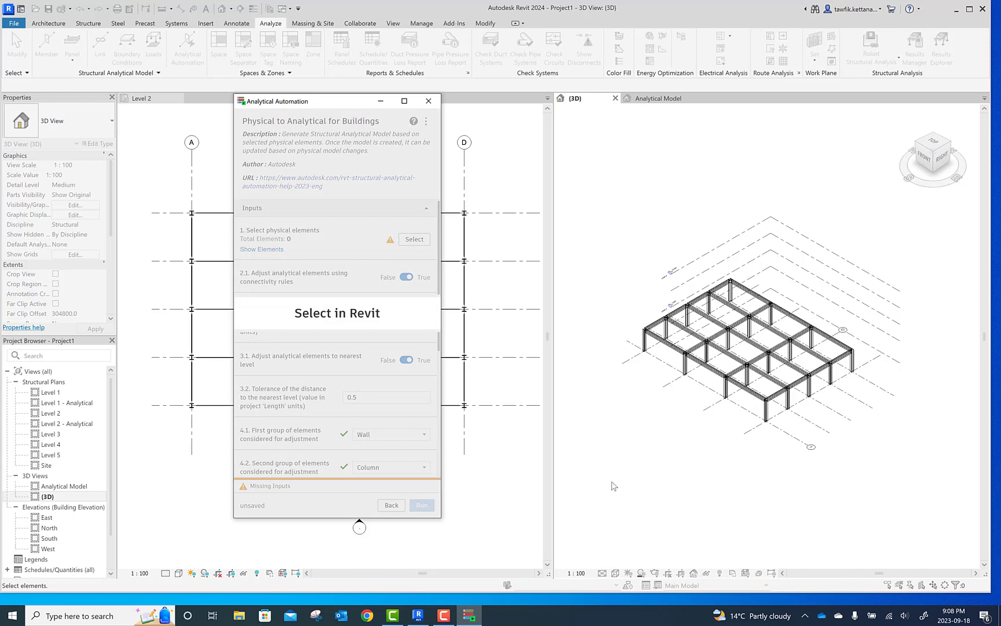
drag(607, 505, 920, 164)
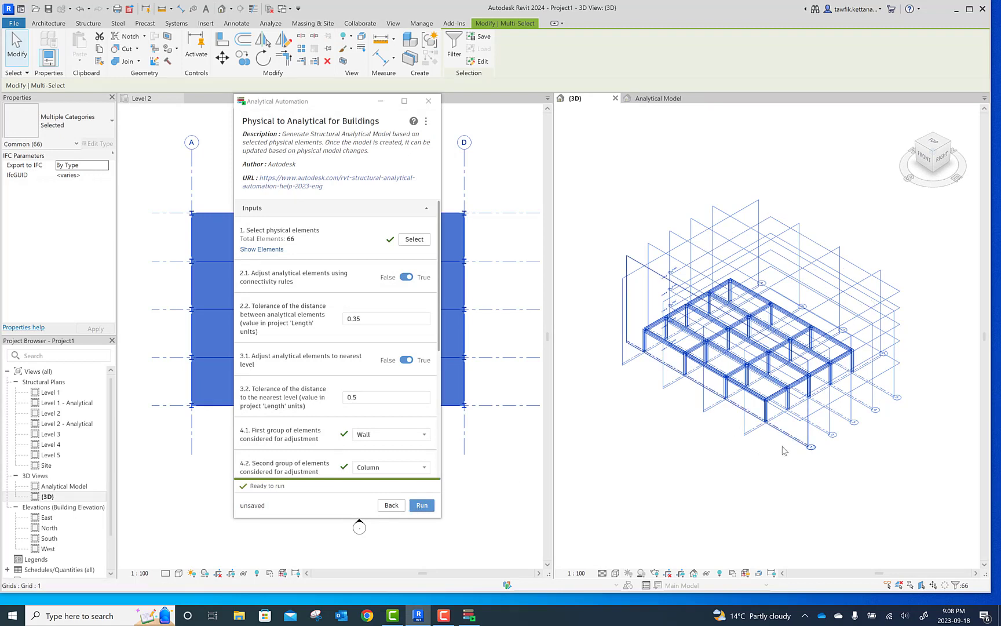
Step: Run the Physical to Analytical conversion with its default options, review the inputs and close the automation window
click(421, 506)
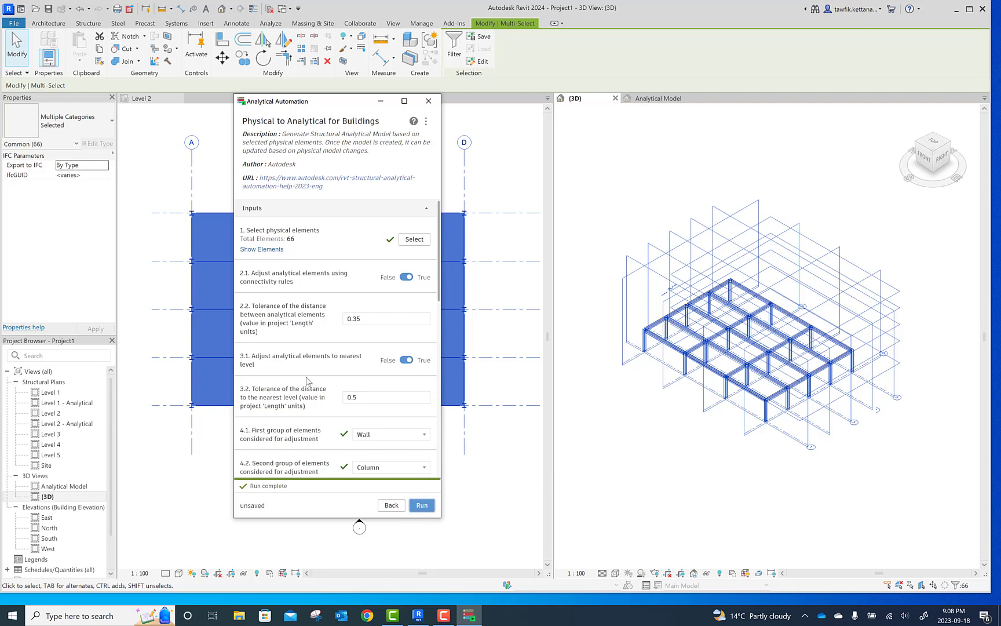
scroll(308, 381, down, 3)
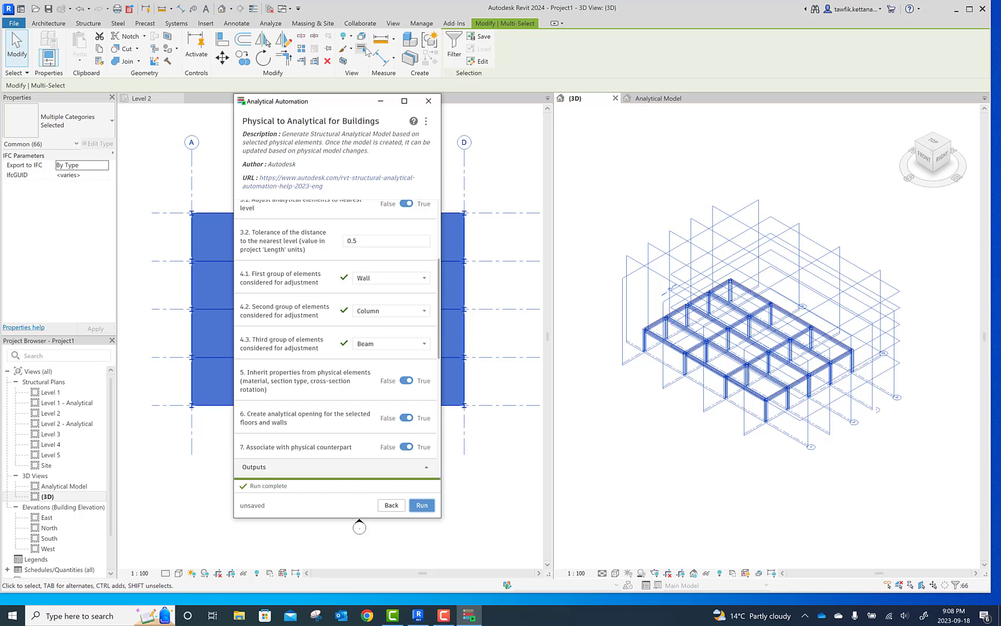
click(429, 102)
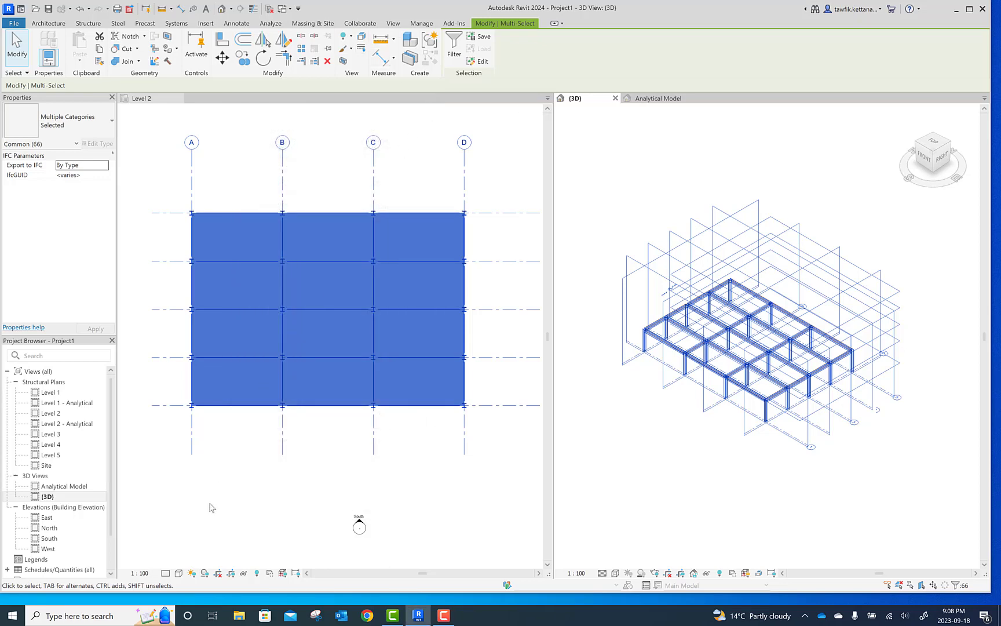
Step: Open the Analytical Model view, close the Level 2 plan and restore the home view of the whole analytical structure
double_click(58, 487)
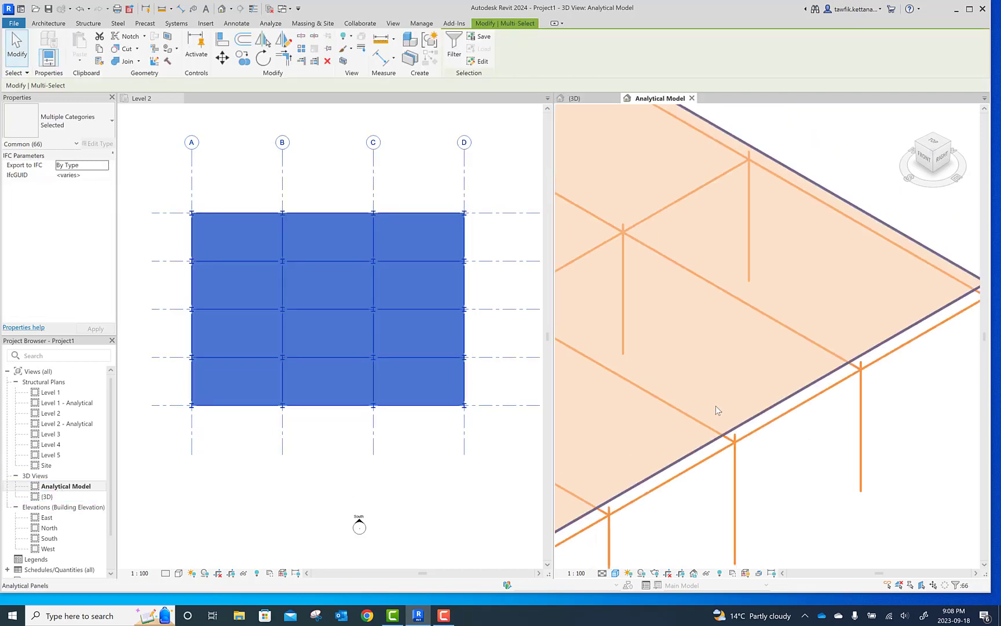
scroll(718, 410, down, 4)
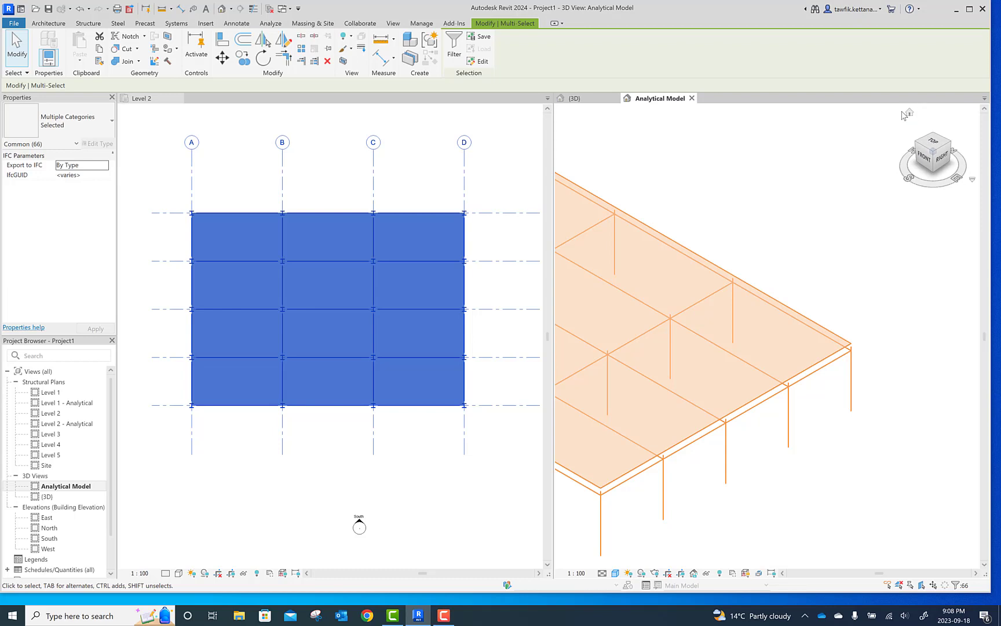
click(907, 113)
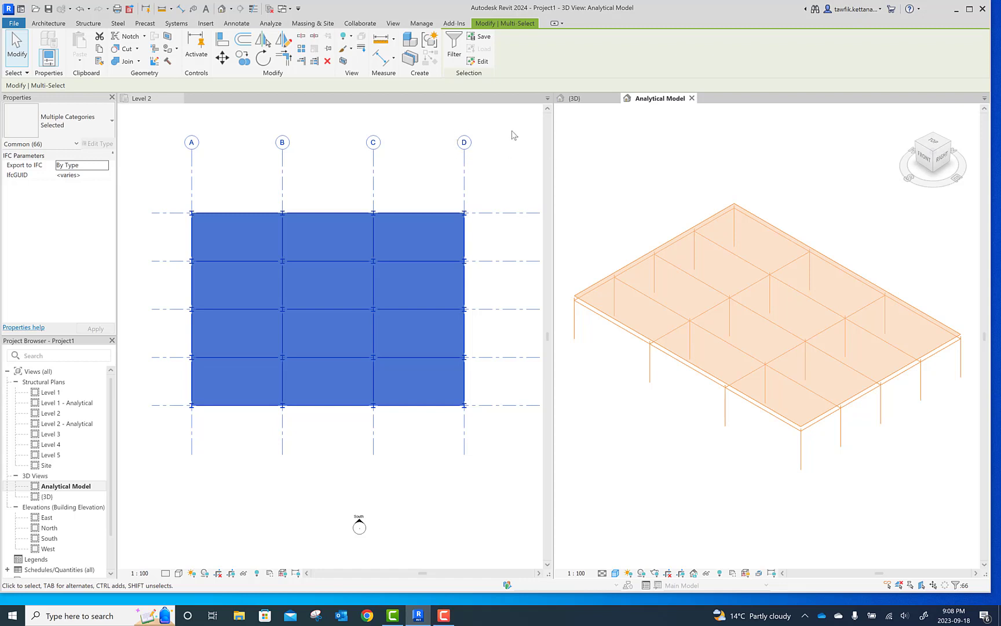
click(175, 99)
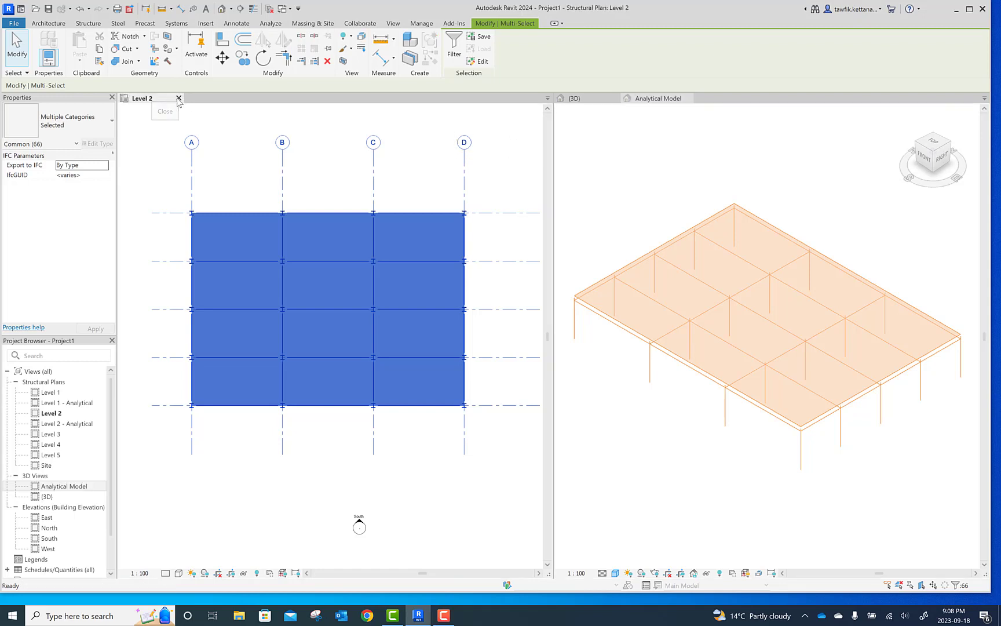
click(178, 99)
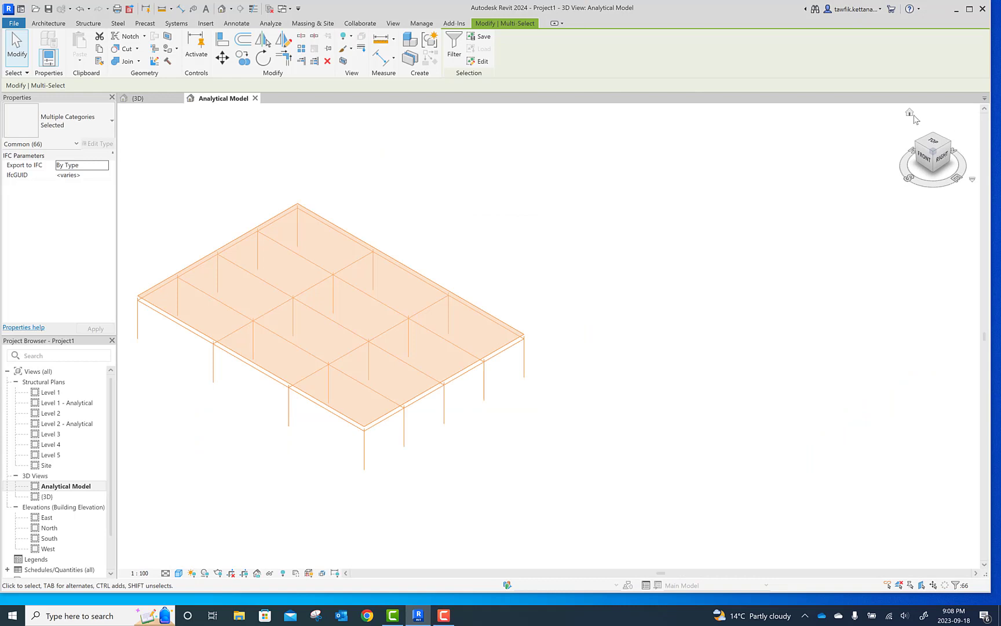
click(912, 114)
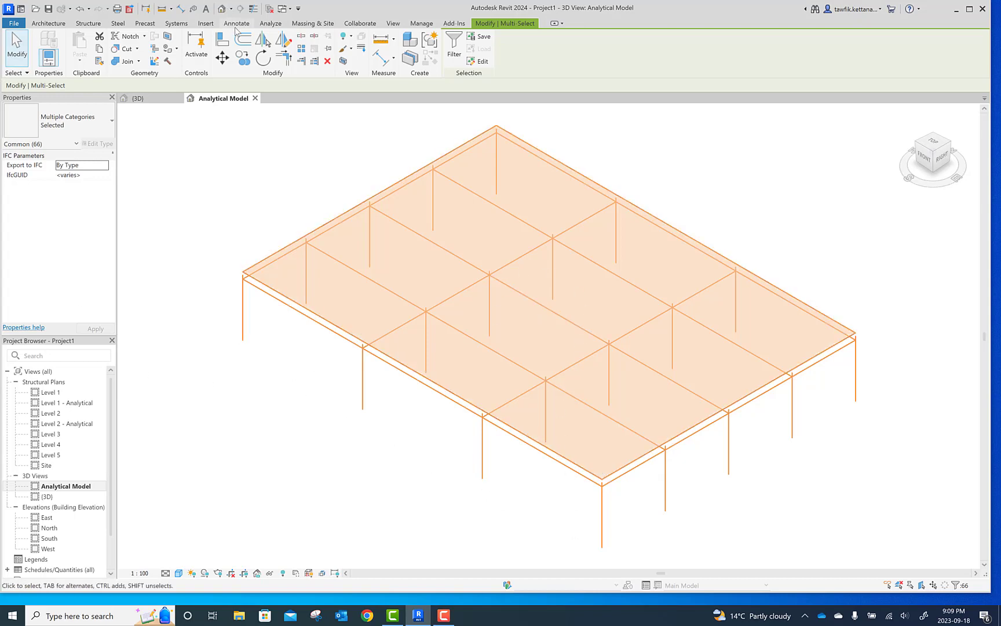
Step: Place Fixed point boundary conditions at the bases of the eight analytical columns along the two near edges of the structure
click(268, 24)
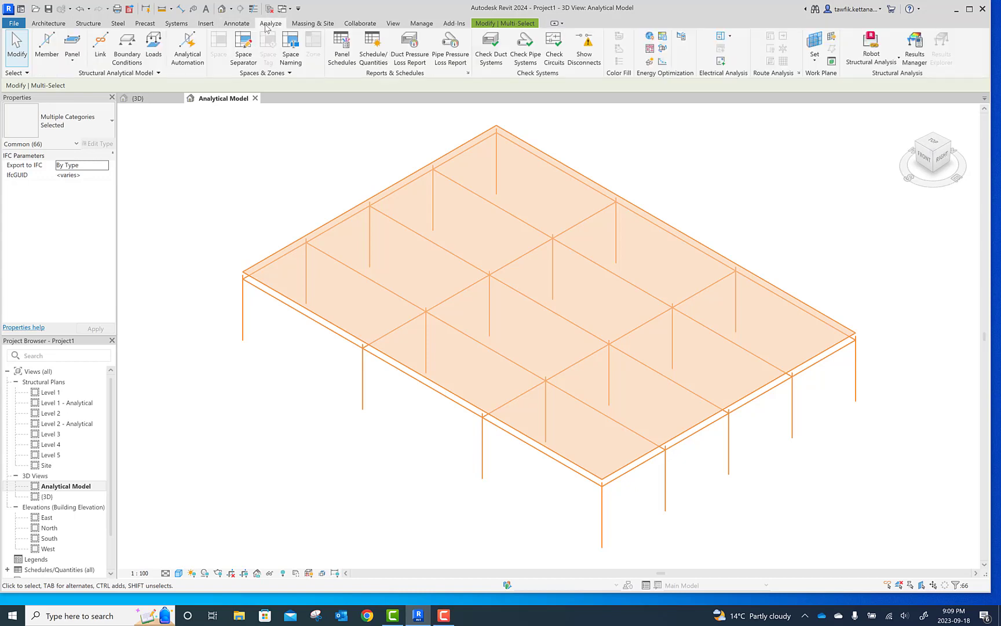
click(128, 48)
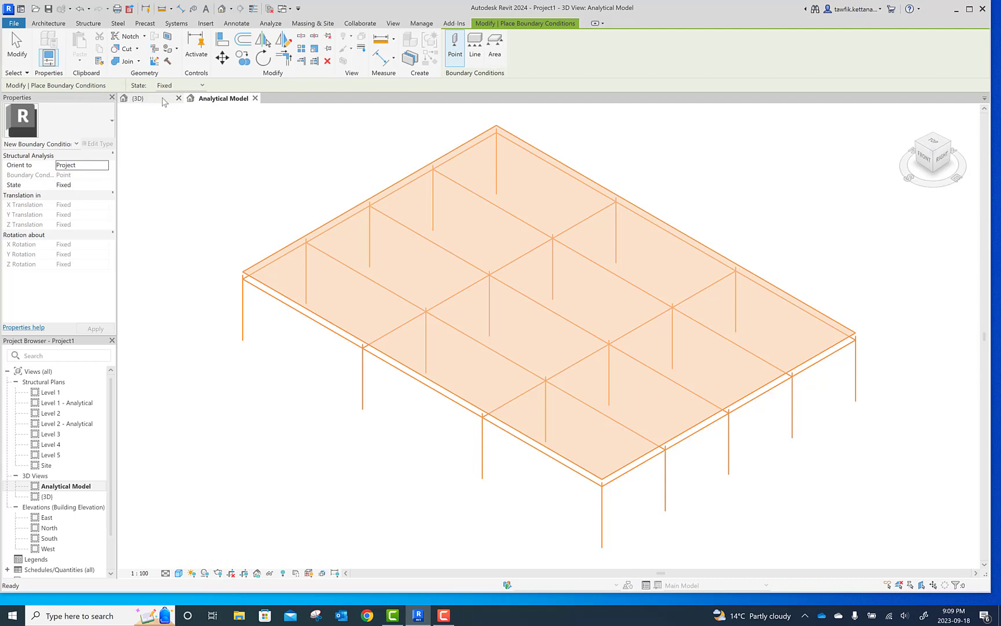
click(203, 85)
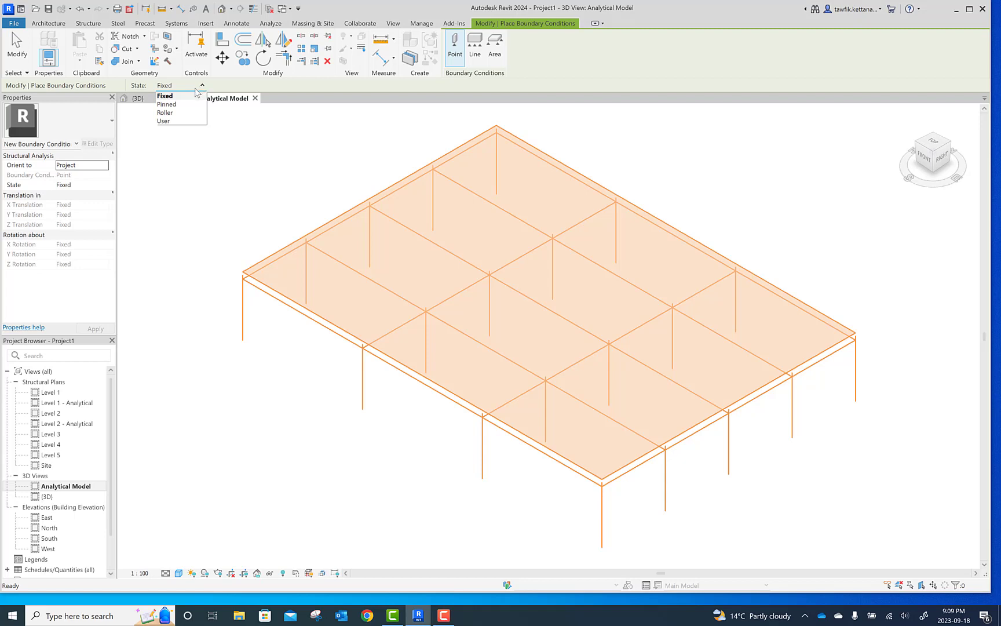
click(185, 96)
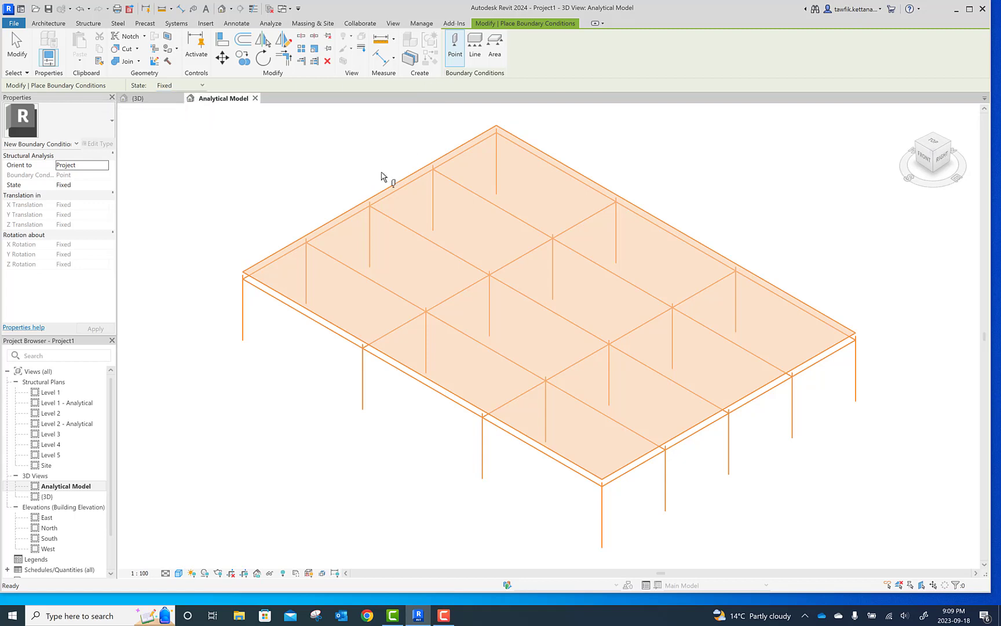
click(243, 341)
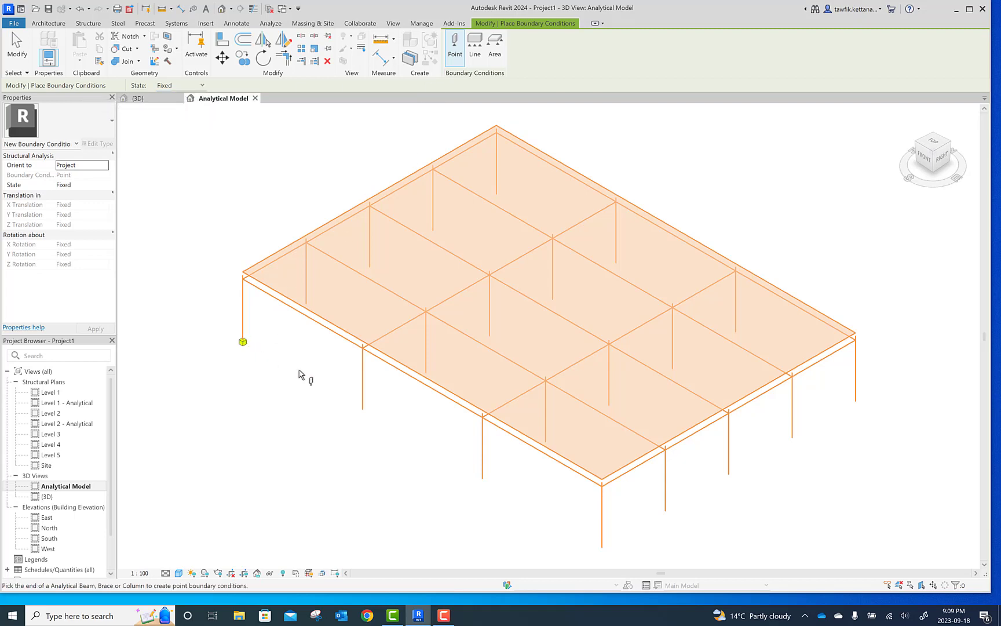
click(363, 410)
click(482, 480)
click(603, 549)
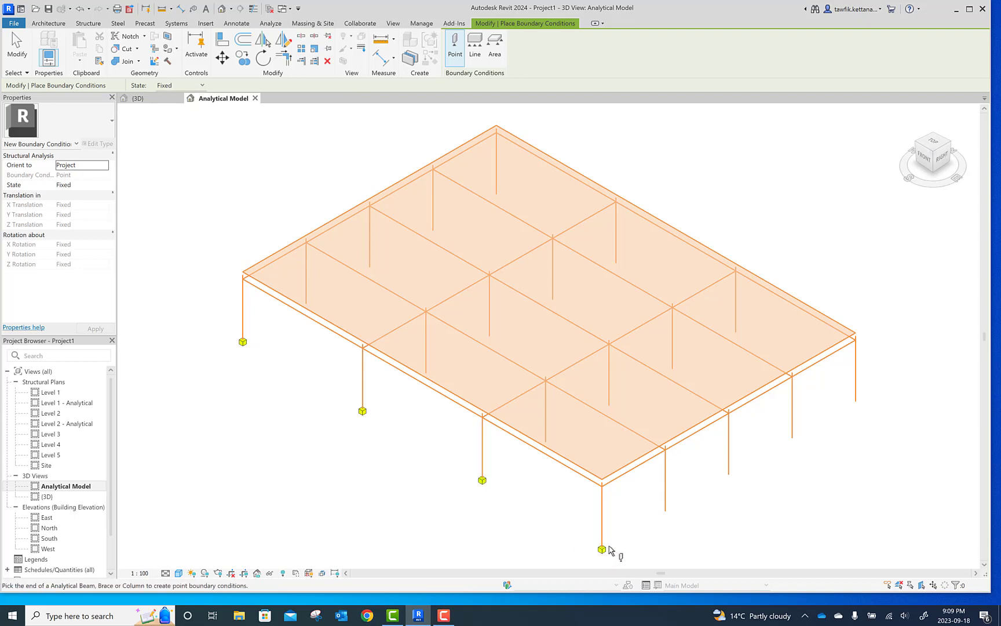
click(665, 513)
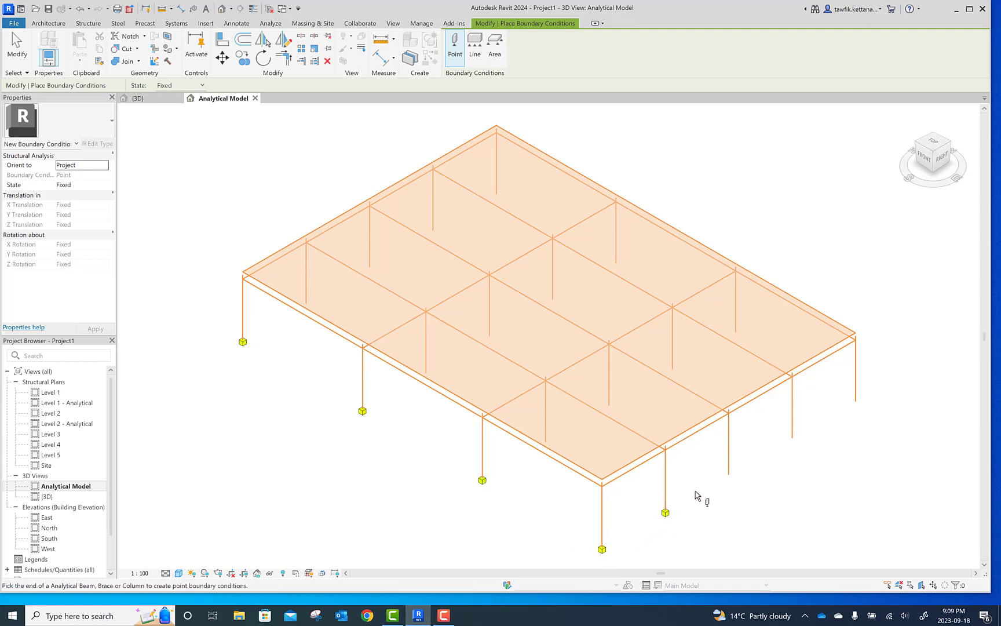
click(729, 476)
click(793, 440)
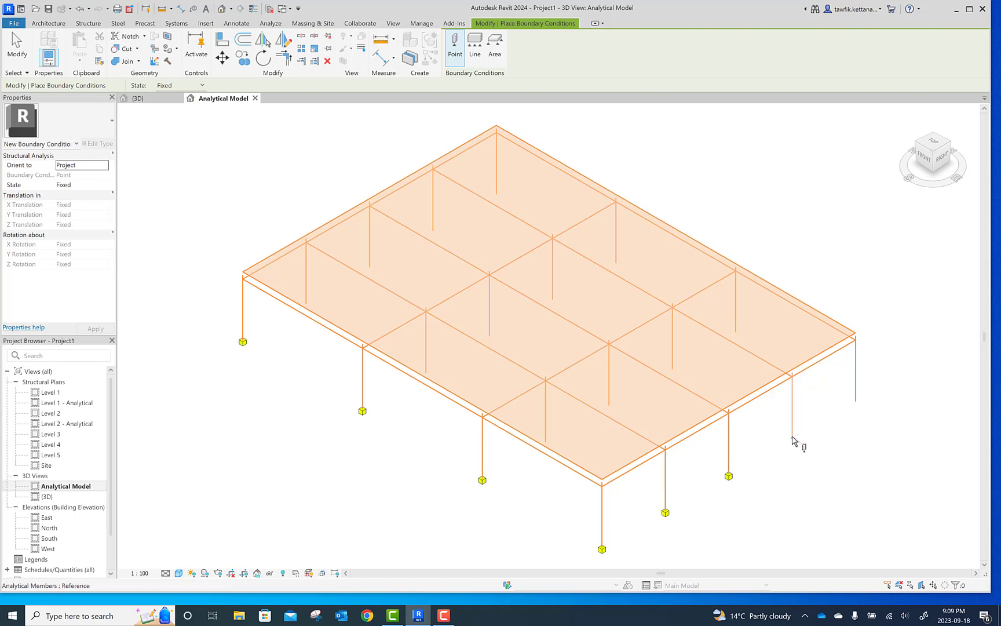
click(856, 402)
Step: Place Fixed point boundary conditions at the bases of all remaining analytical columns, finish the command and restore the home view
shift+middle_drag(856, 458, 586, 325)
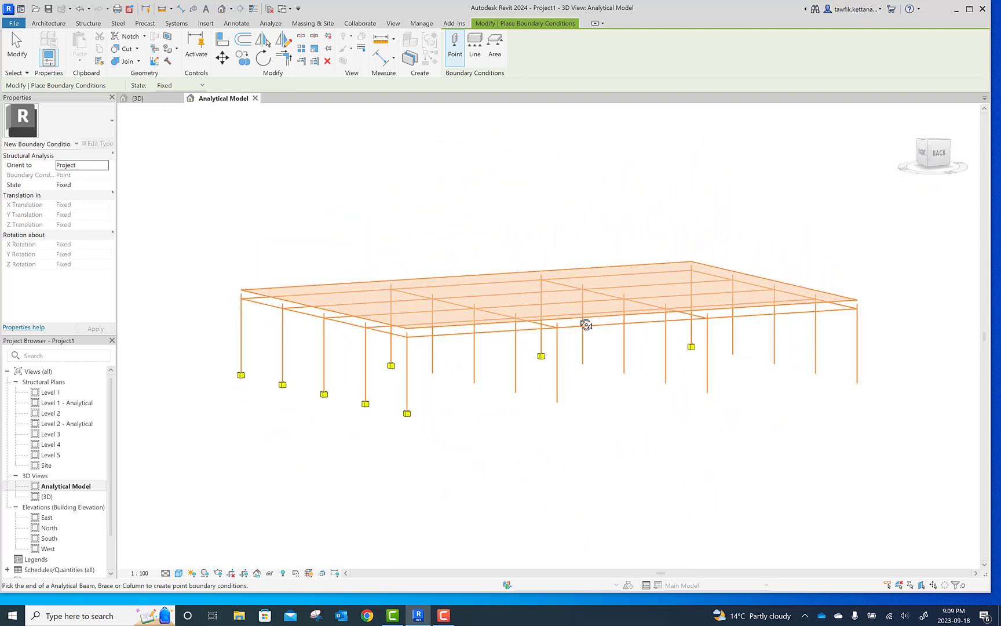
click(434, 376)
click(477, 386)
click(518, 396)
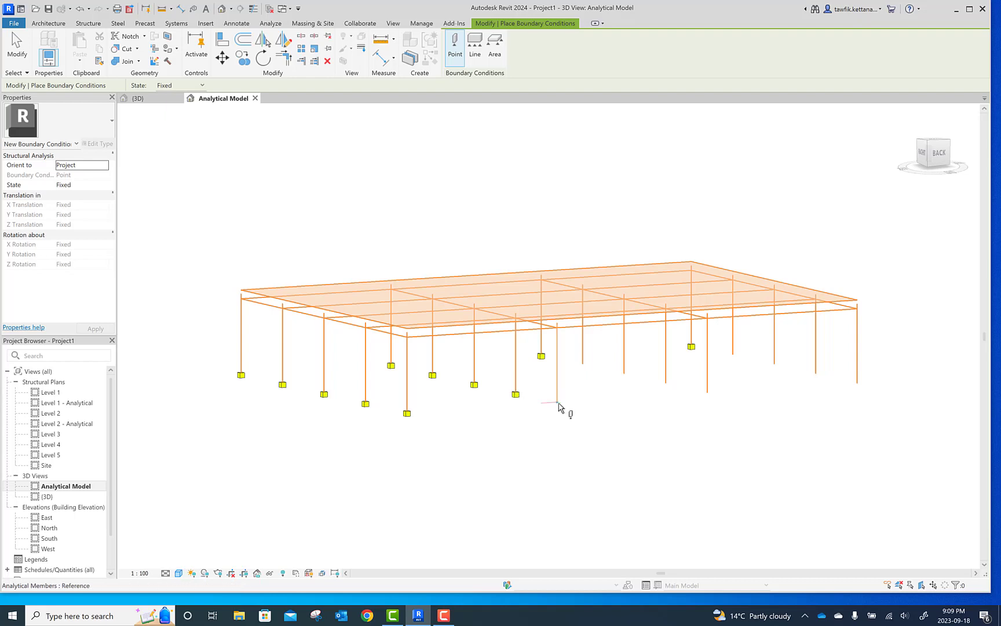
click(559, 405)
click(584, 368)
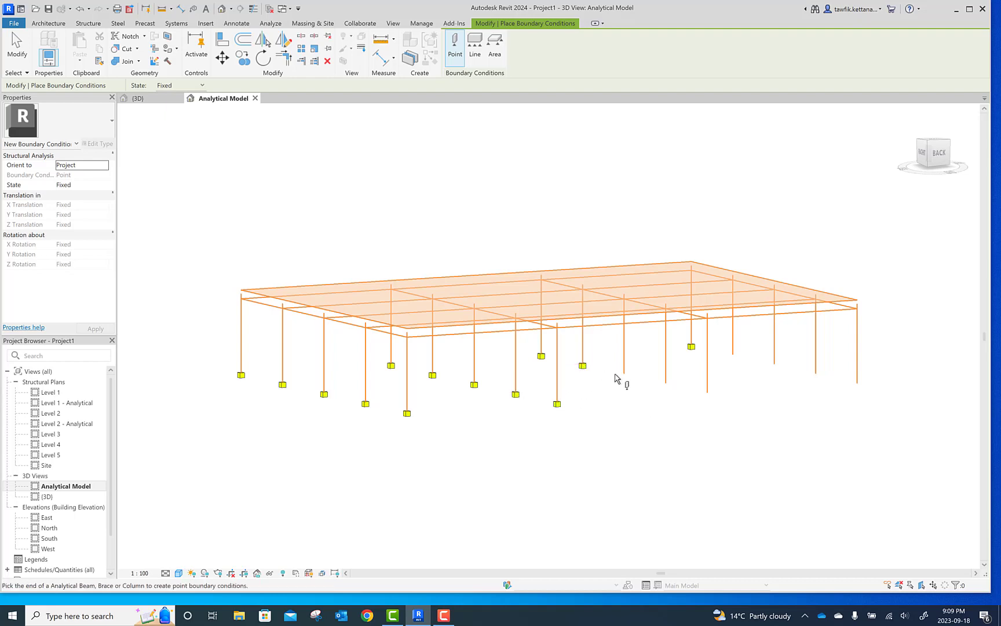
click(626, 378)
click(668, 386)
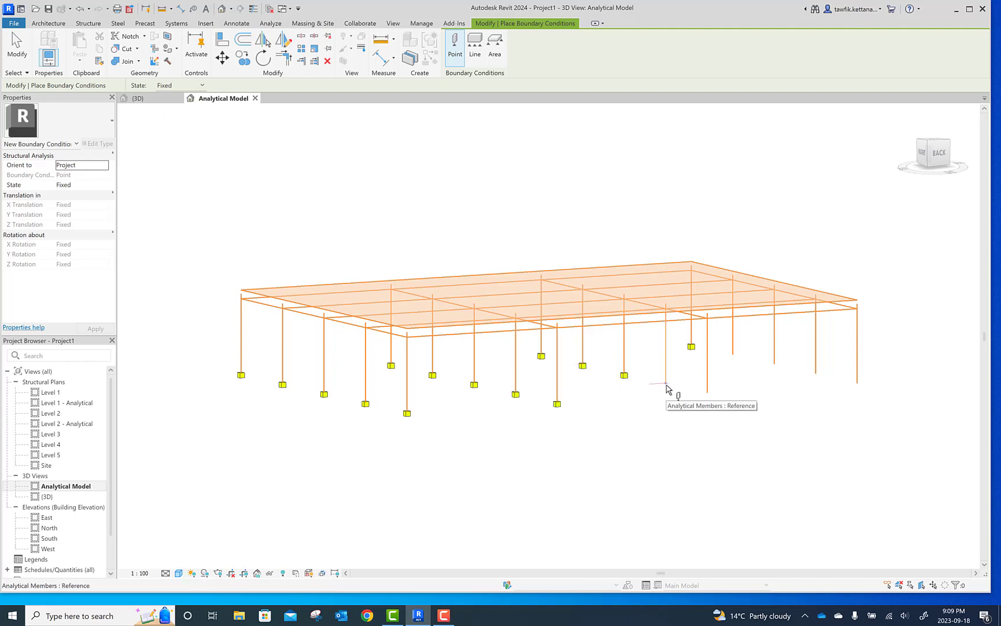
click(706, 394)
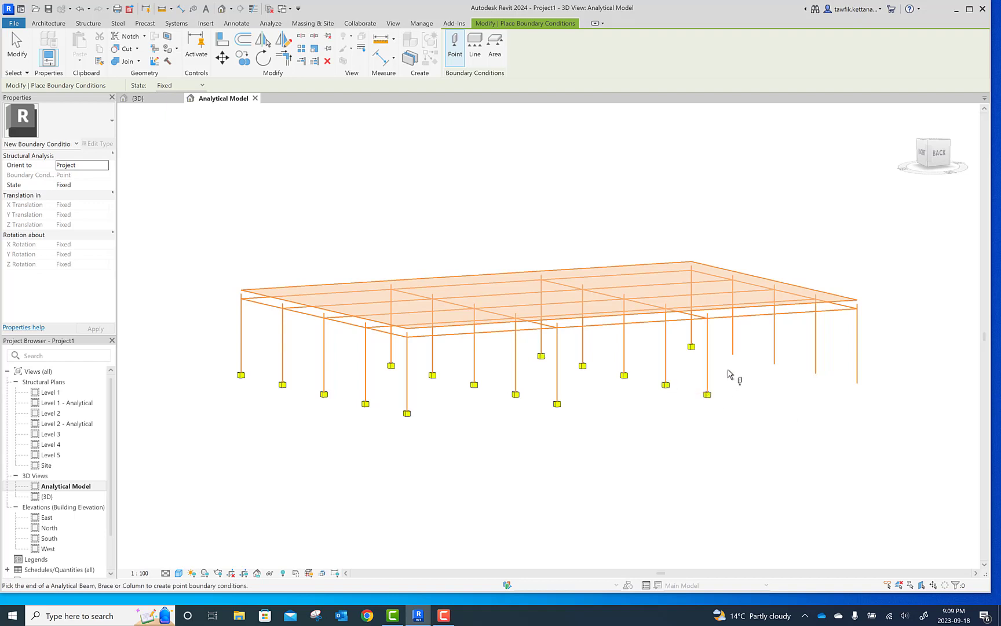
click(733, 356)
click(776, 366)
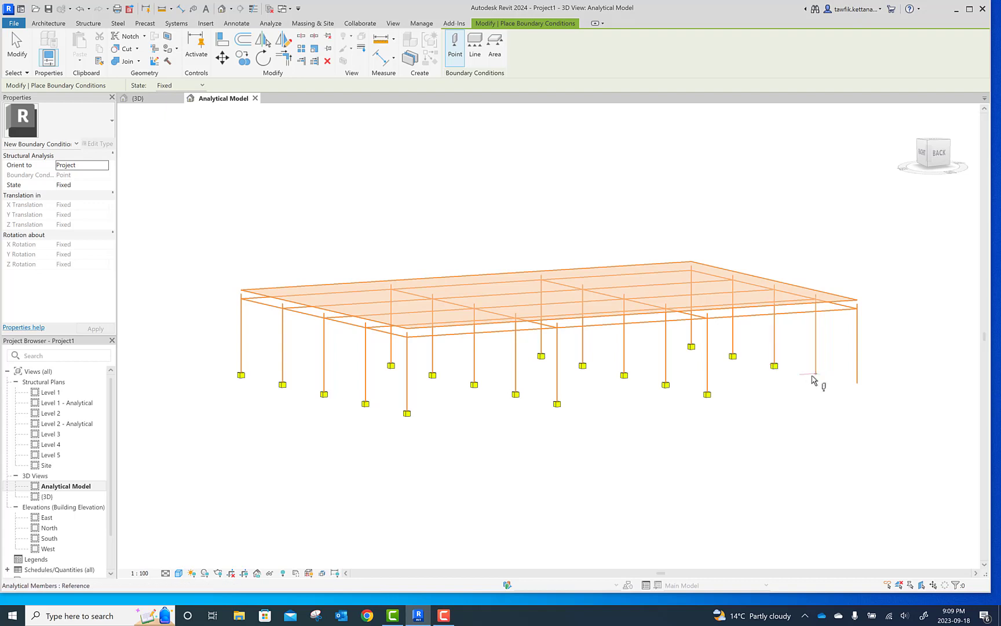
click(817, 377)
click(859, 385)
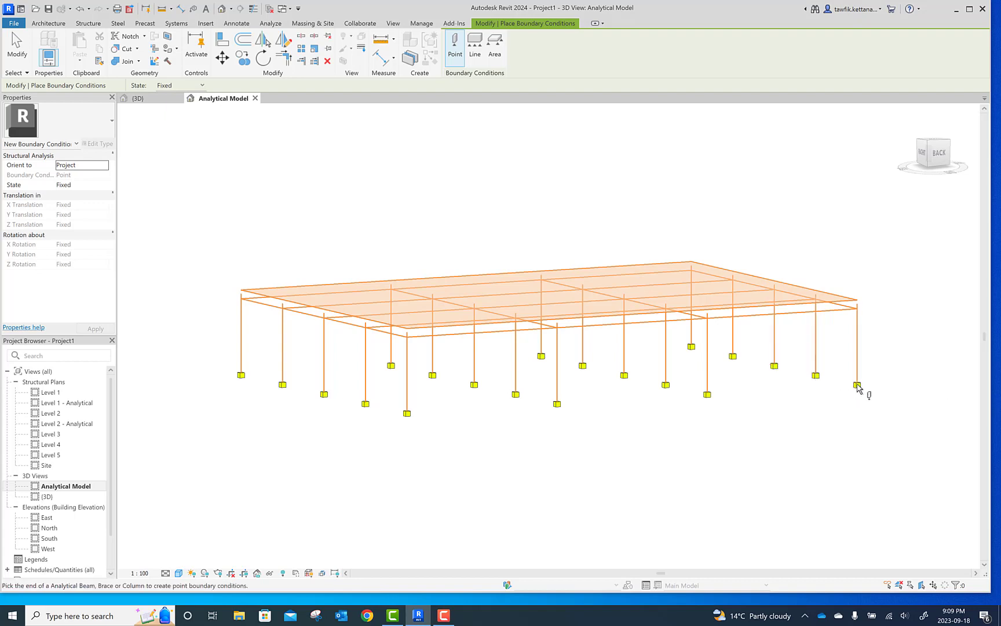
key(Escape)
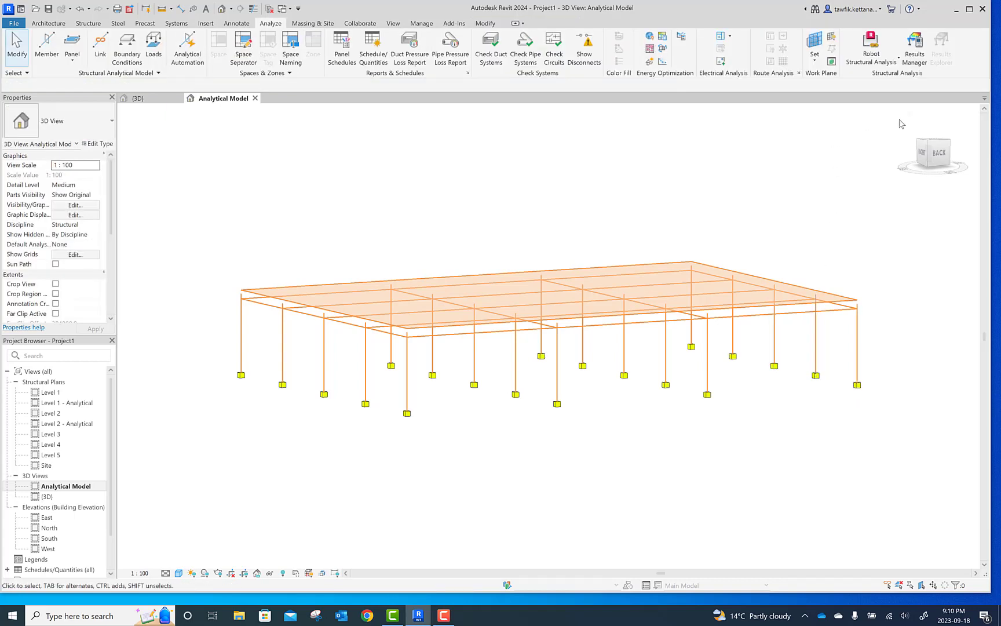
click(910, 113)
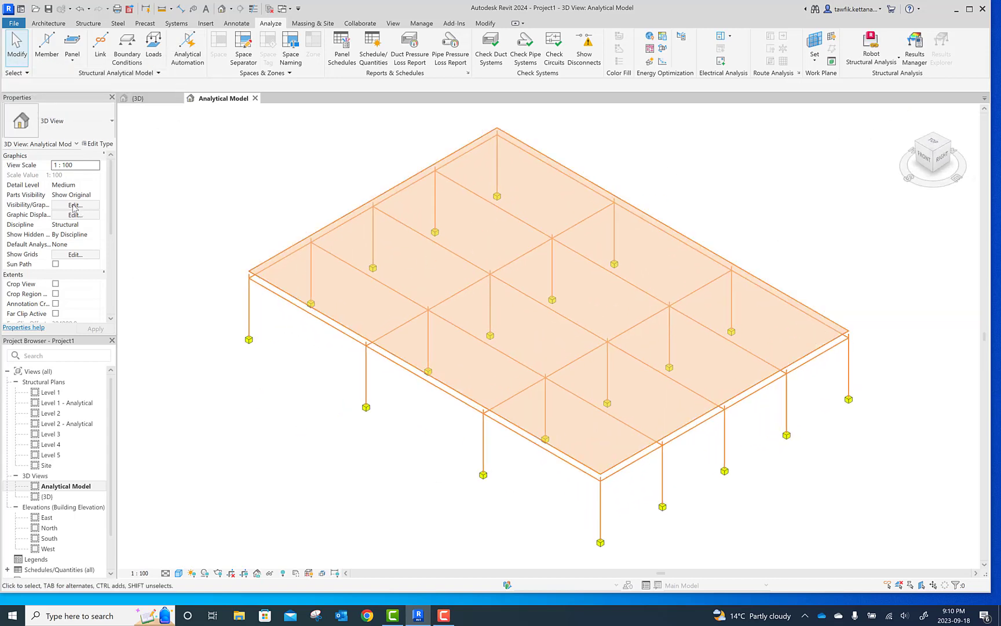
Step: Start the Loads command and open the Load Cases settings for the structural analytical model
click(154, 46)
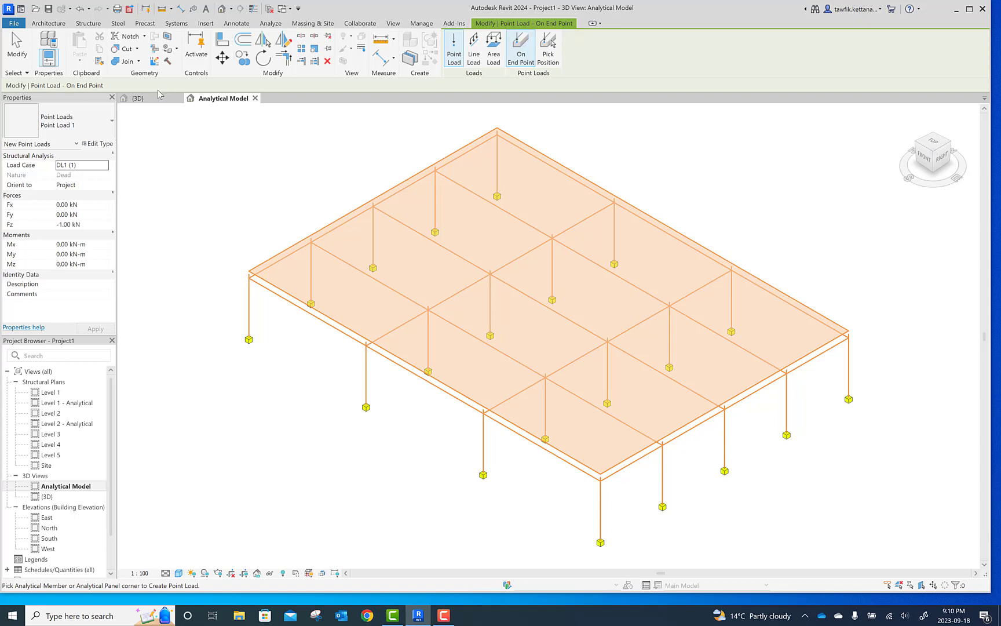
click(271, 23)
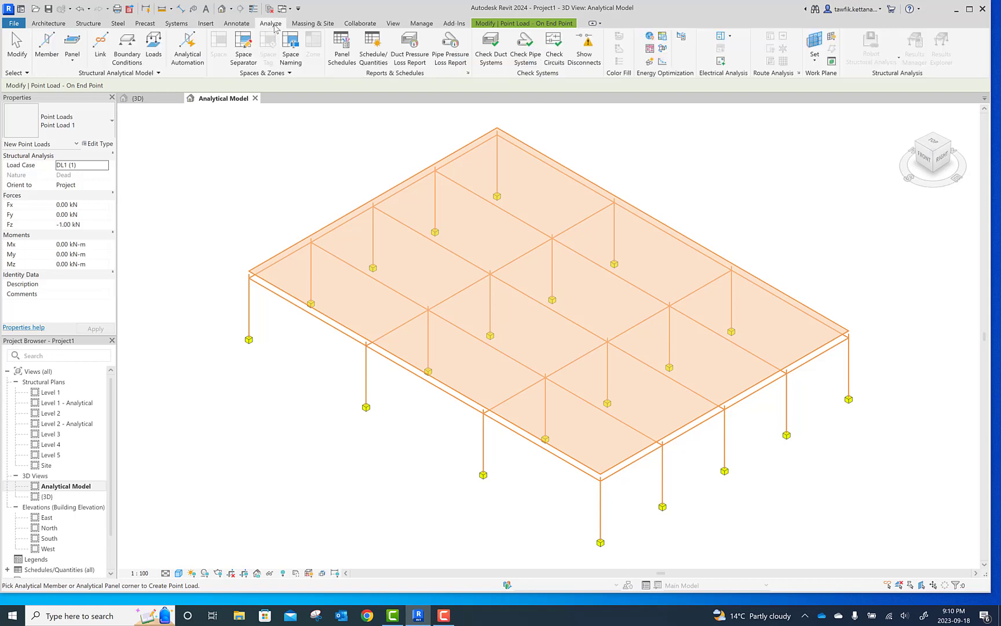
click(158, 73)
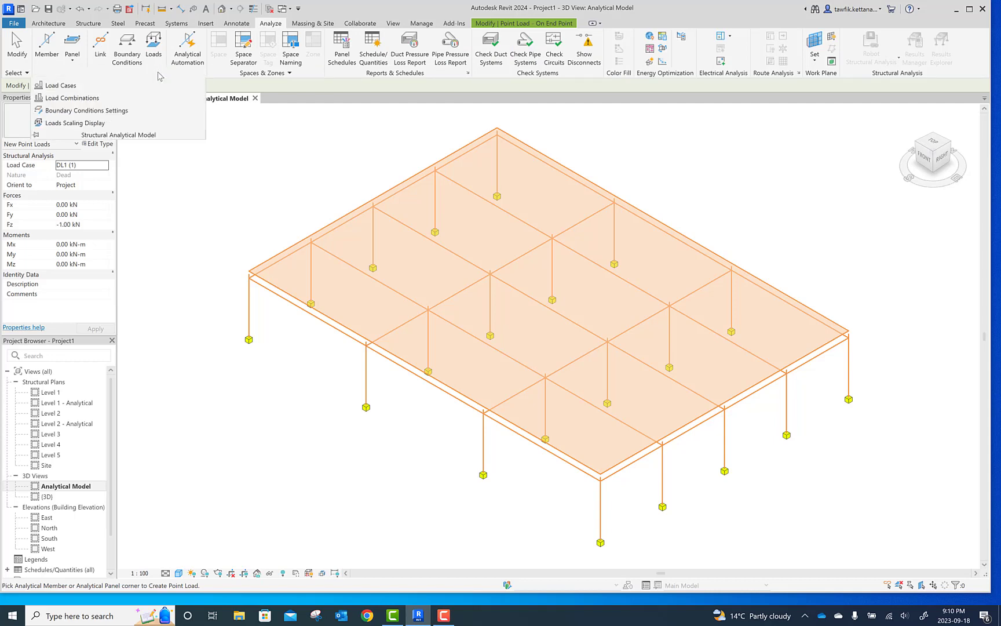
click(69, 88)
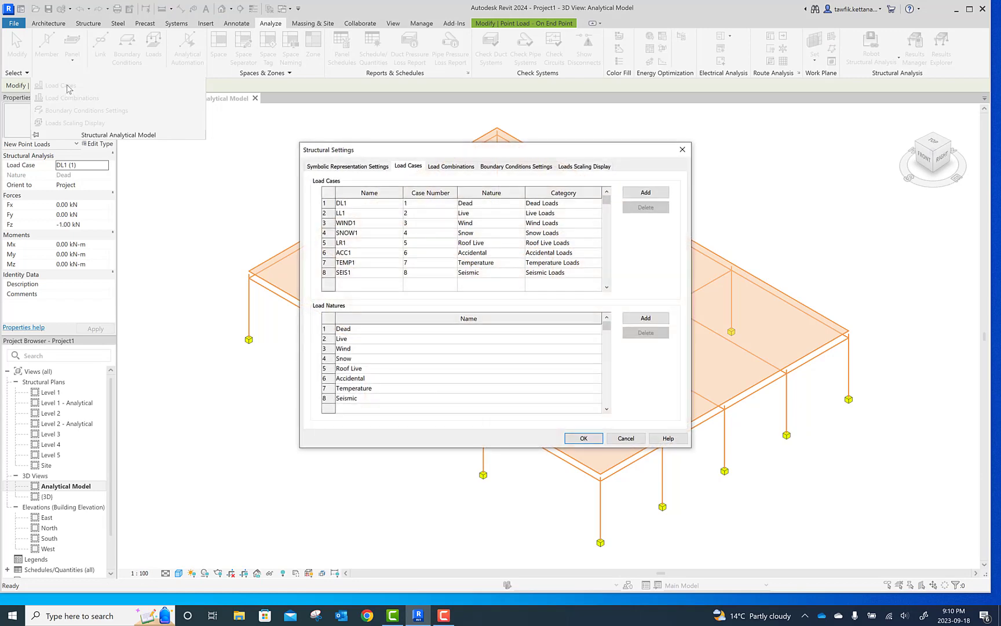
Step: Delete the load cases SEIS1, TEMP1, ACC1, LR1, SNOW1 and WIND1, keeping only DL1 and LL1
click(326, 273)
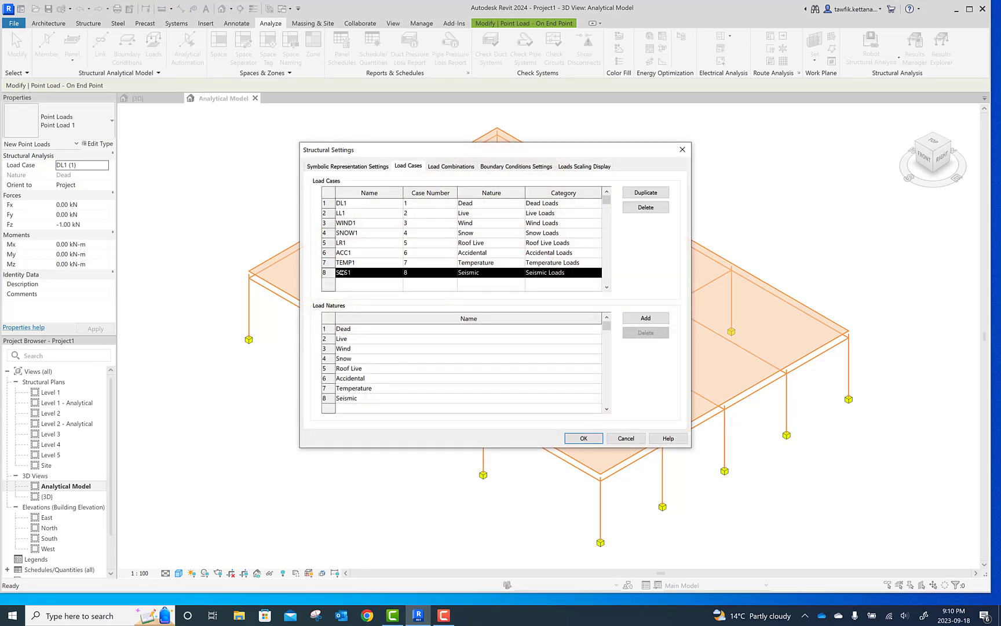
click(659, 209)
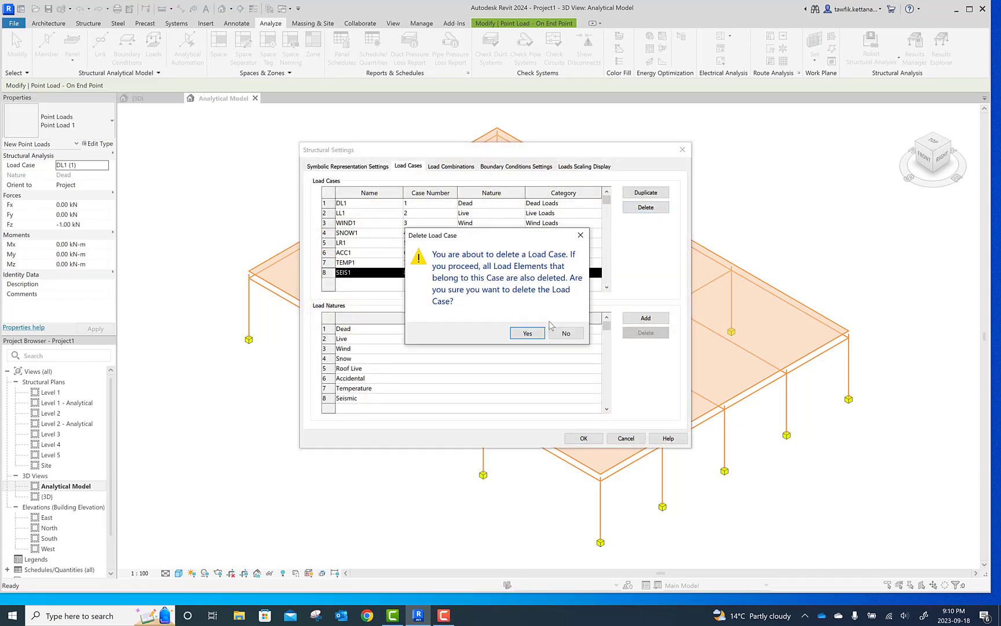
click(538, 333)
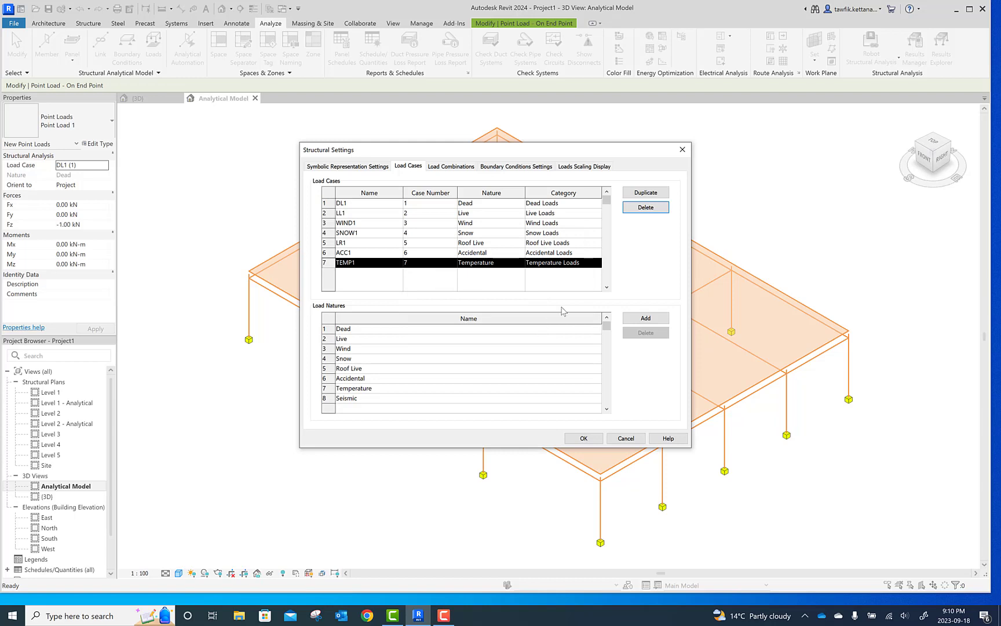
click(655, 210)
click(652, 212)
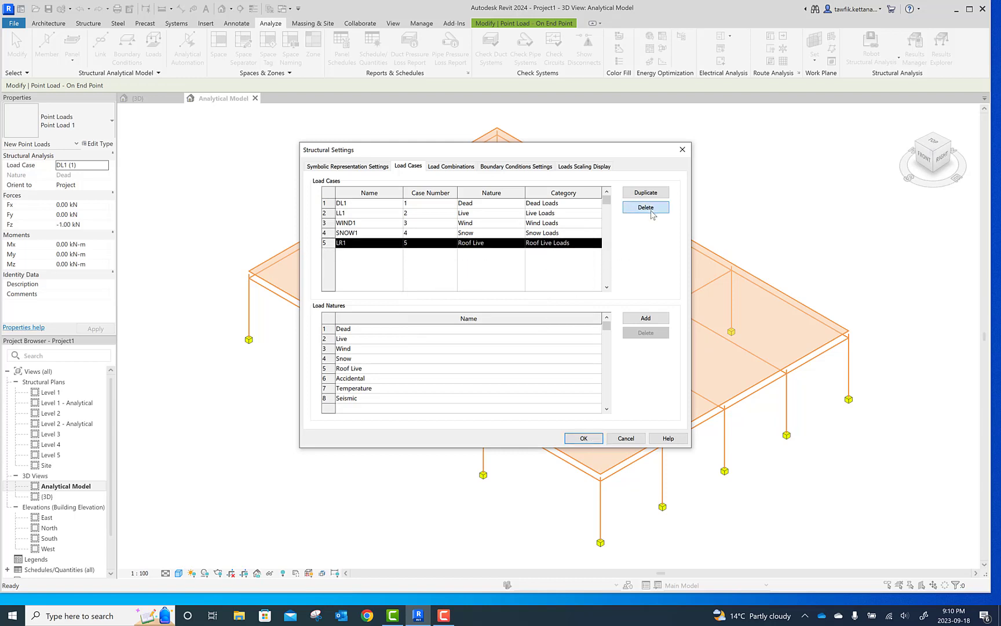
click(646, 207)
click(646, 207)
click(650, 210)
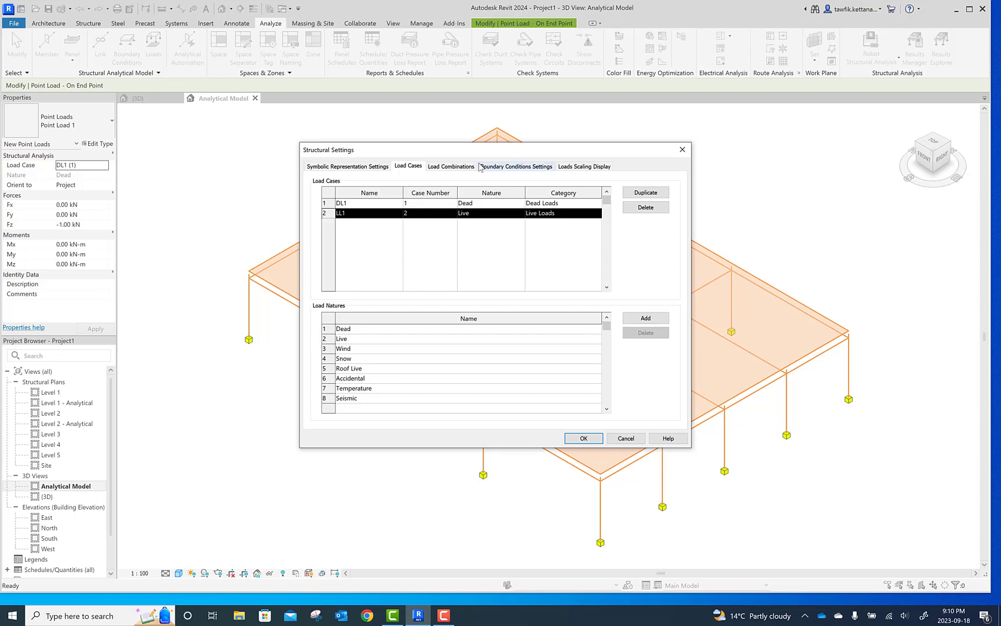
Step: Add two new load combinations in the structural settings
click(448, 168)
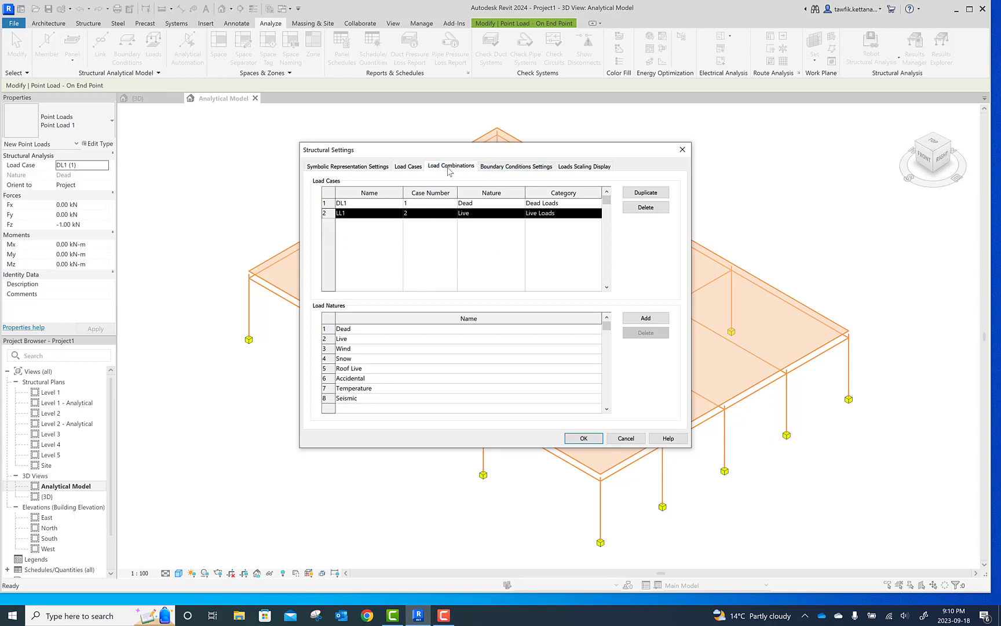
click(658, 196)
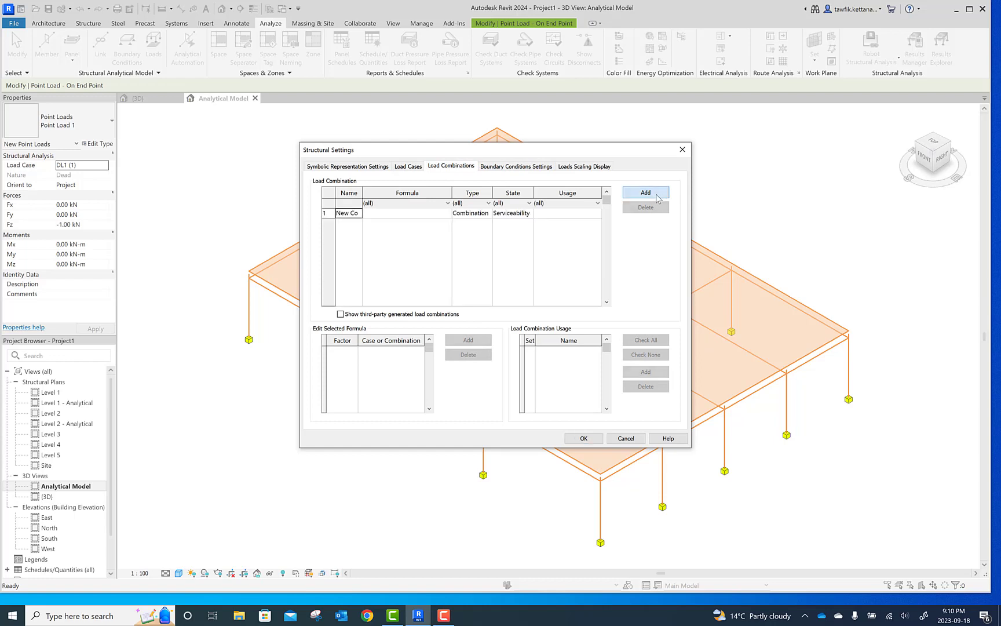
click(659, 196)
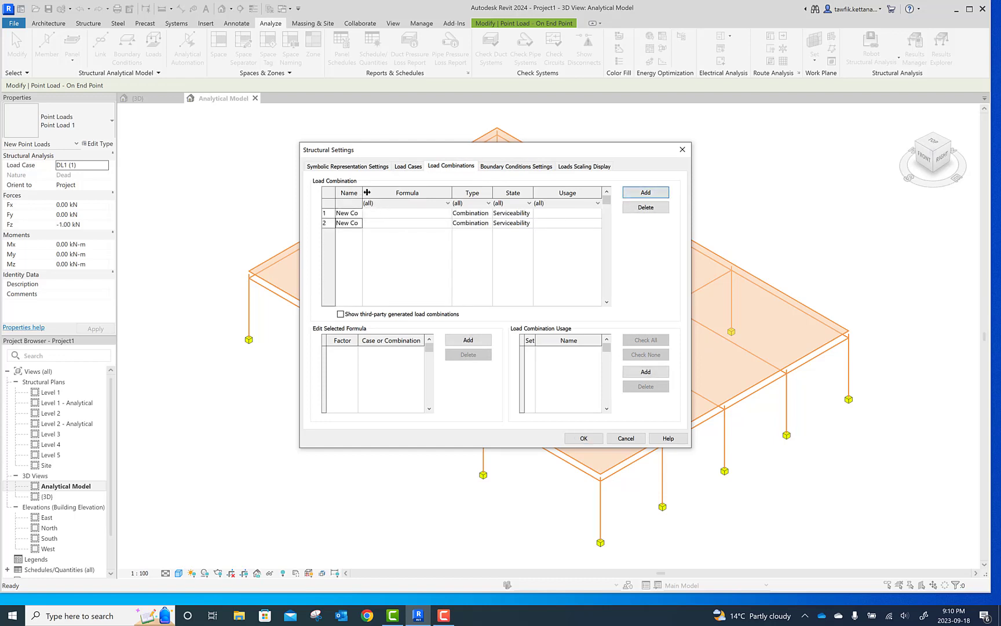
Step: Widen the load combination name column and rename the two new combinations as Ultimate 1 and Working
drag(366, 191, 320, 209)
text(Ultimate 1)
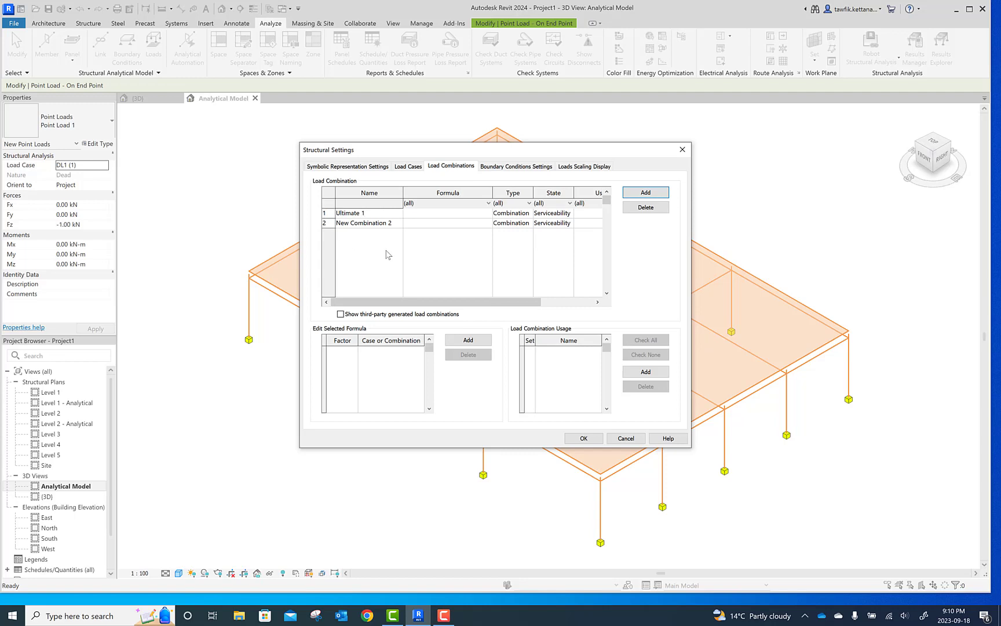
click(390, 226)
drag(394, 225, 306, 226)
text(Working)
Step: Set the state of the Ultimate 1 load combination to Ultimate
click(567, 214)
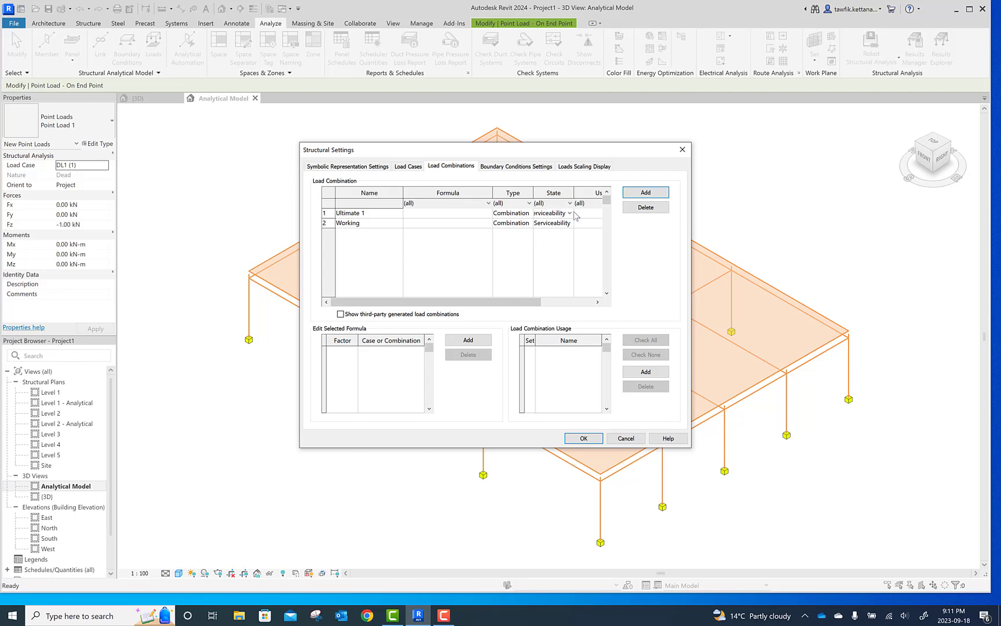
click(570, 214)
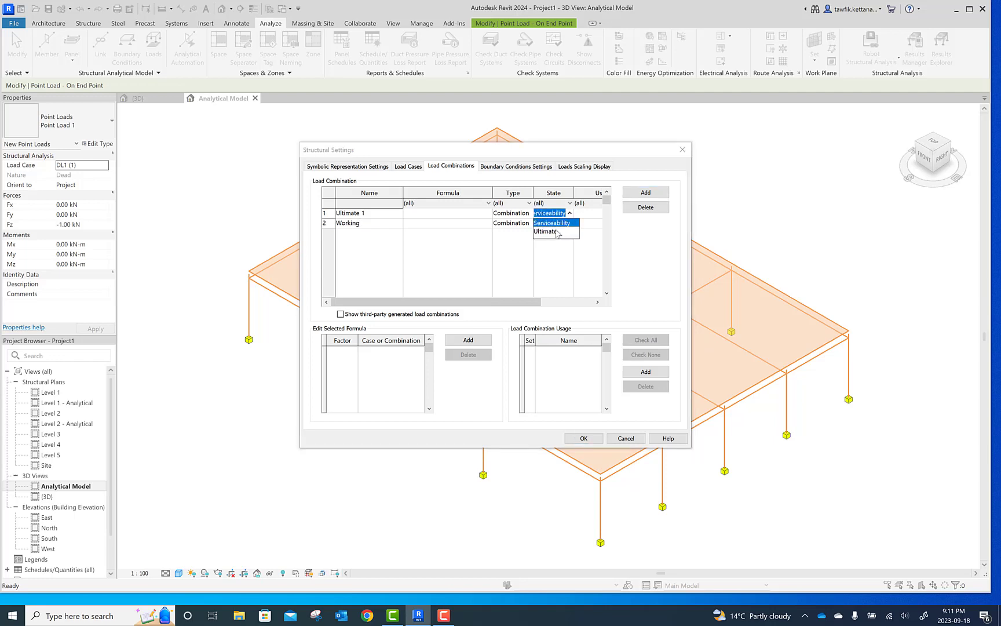
click(555, 235)
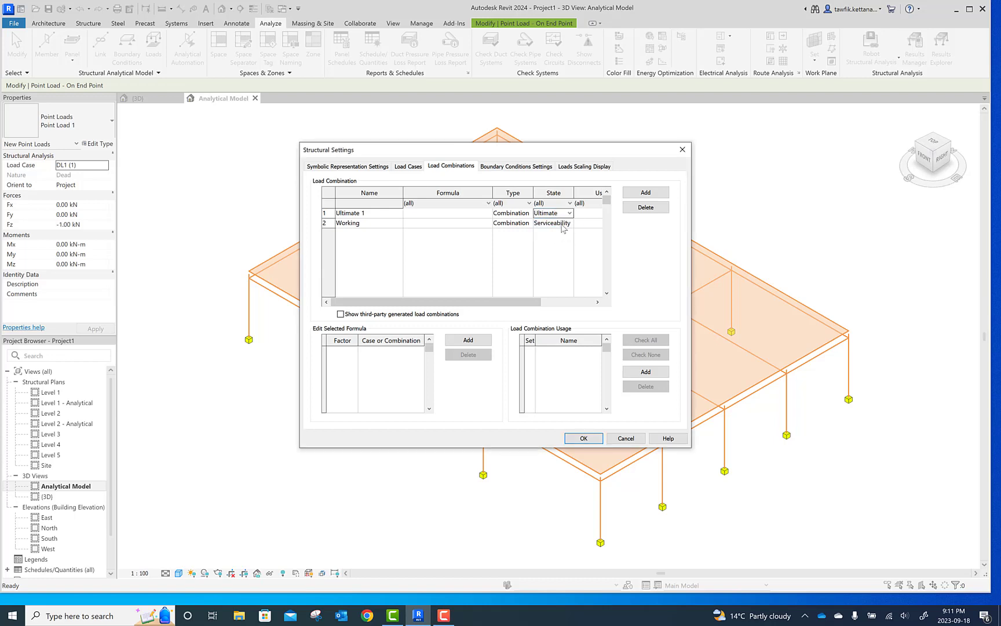
Step: Add two formula entries to the Ultimate 1 combination, one for load case DL1 and one for LL1
click(336, 213)
click(474, 341)
click(474, 342)
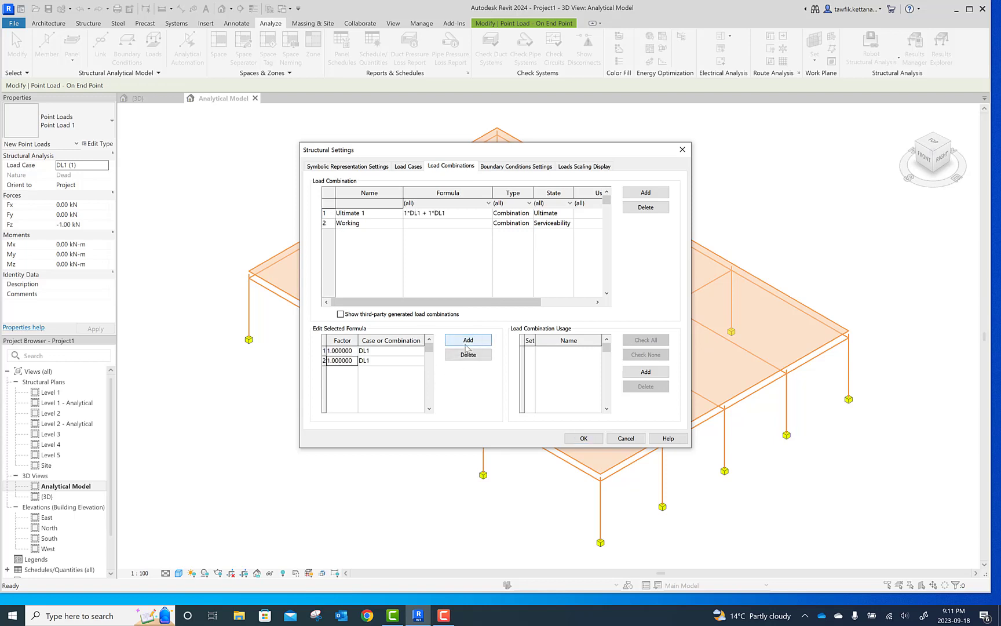
click(390, 361)
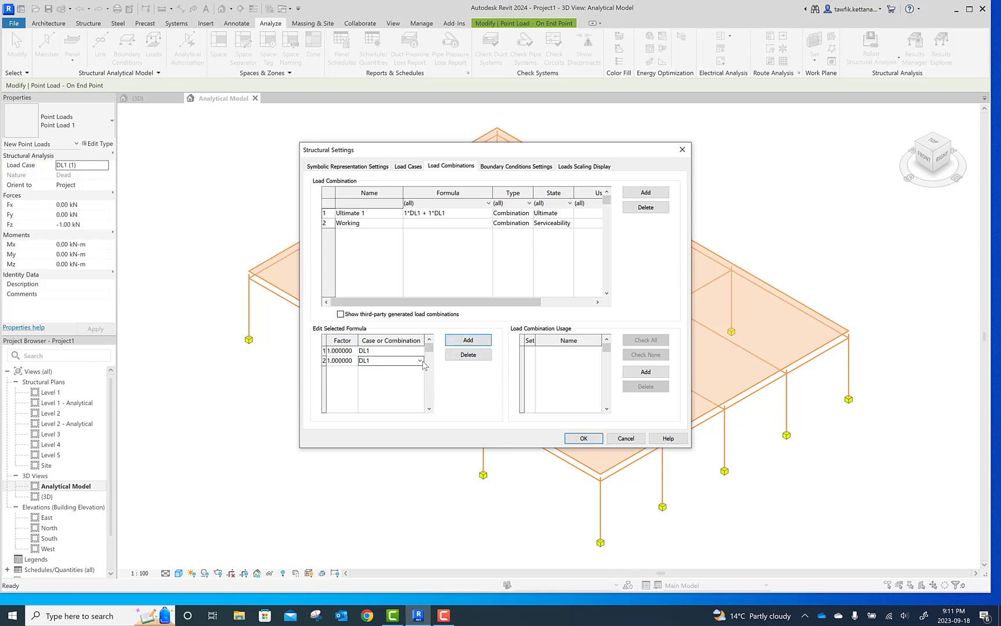
click(420, 360)
click(369, 379)
Step: Set the Ultimate 1 formula factors to 1.25 for DL1 and 1.5 for LL1
click(348, 350)
text(1)
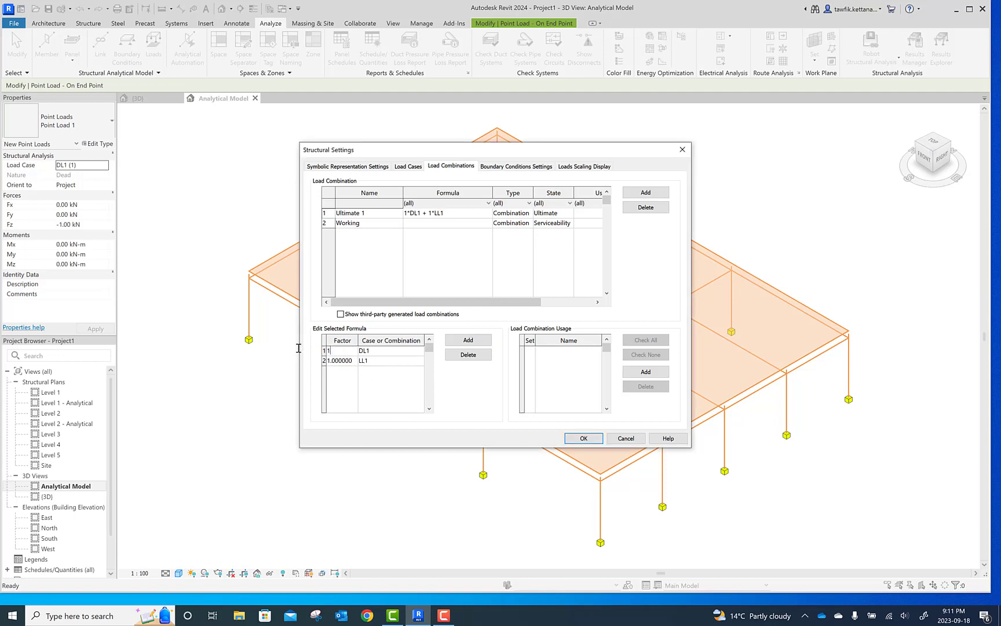
text(.25)
key(Return)
click(341, 357)
text(1.5)
Step: Build the Working combination's formula from DL1 and LL1, each with factor 1, and accept the structural settings
click(342, 223)
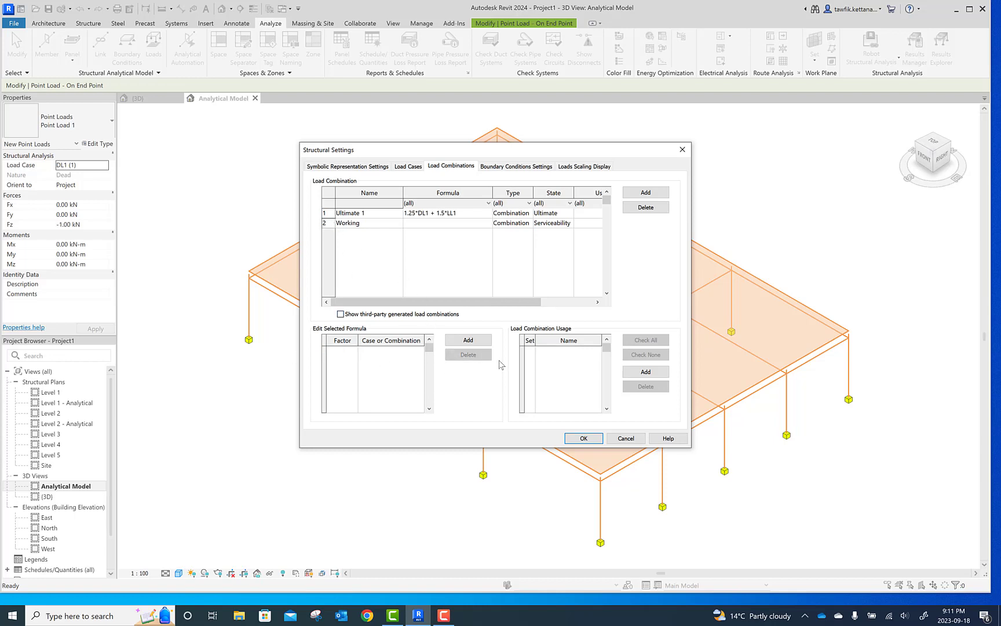
click(468, 340)
click(468, 340)
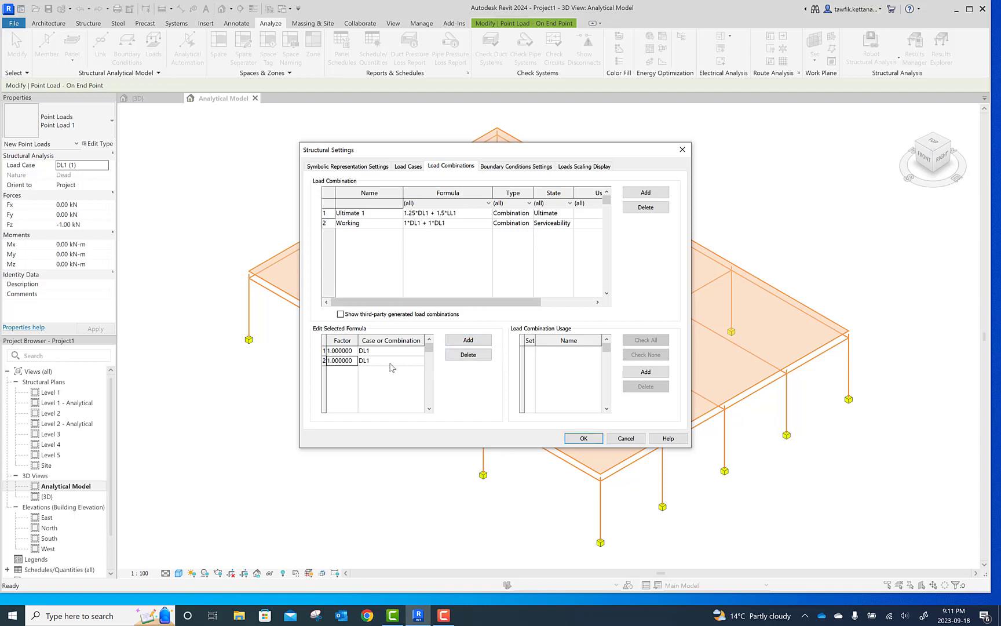
click(394, 361)
click(421, 361)
click(421, 360)
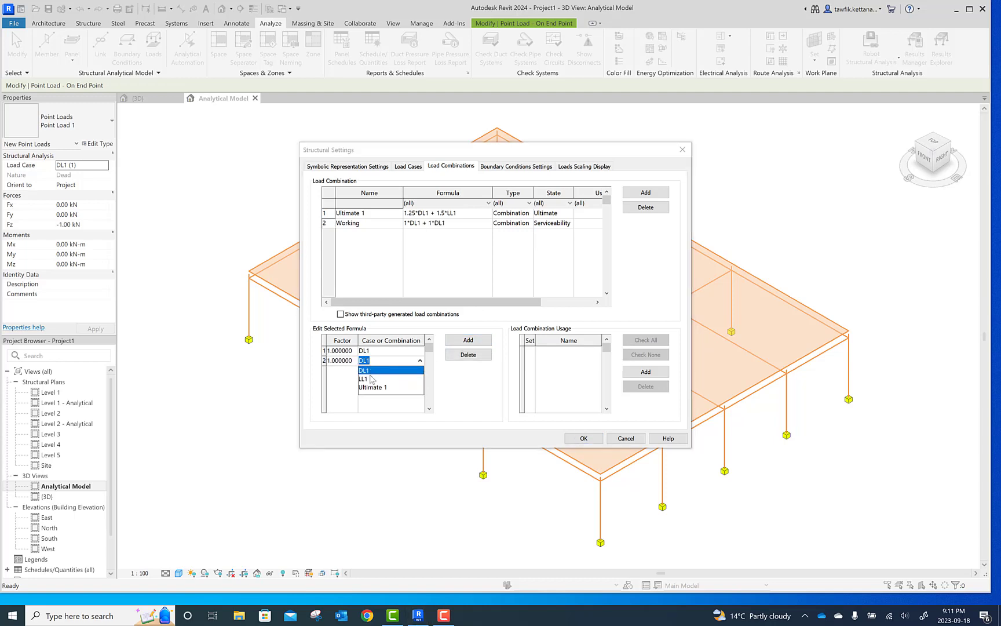
click(372, 377)
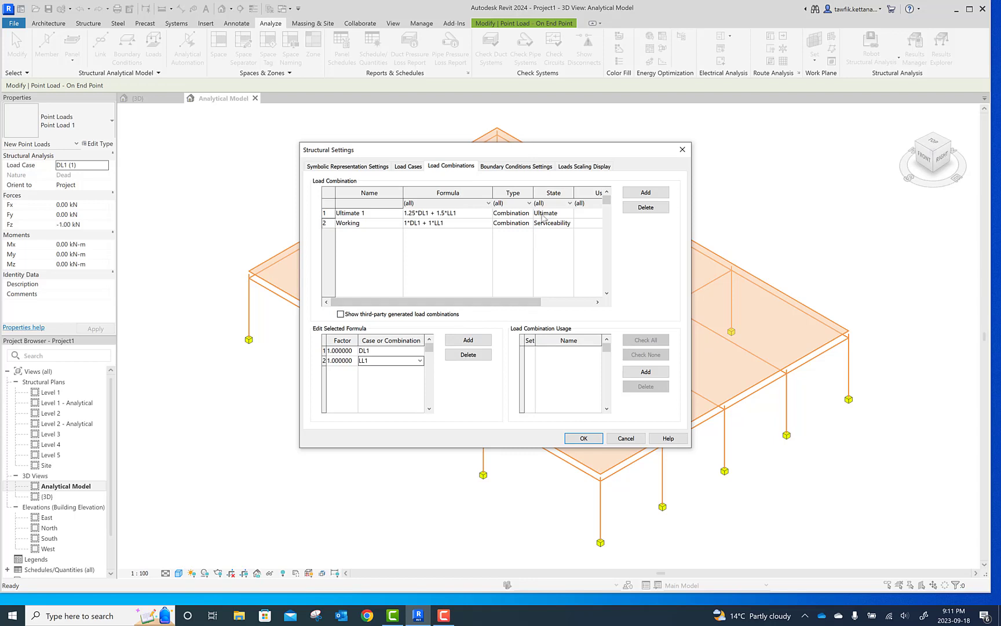
click(582, 439)
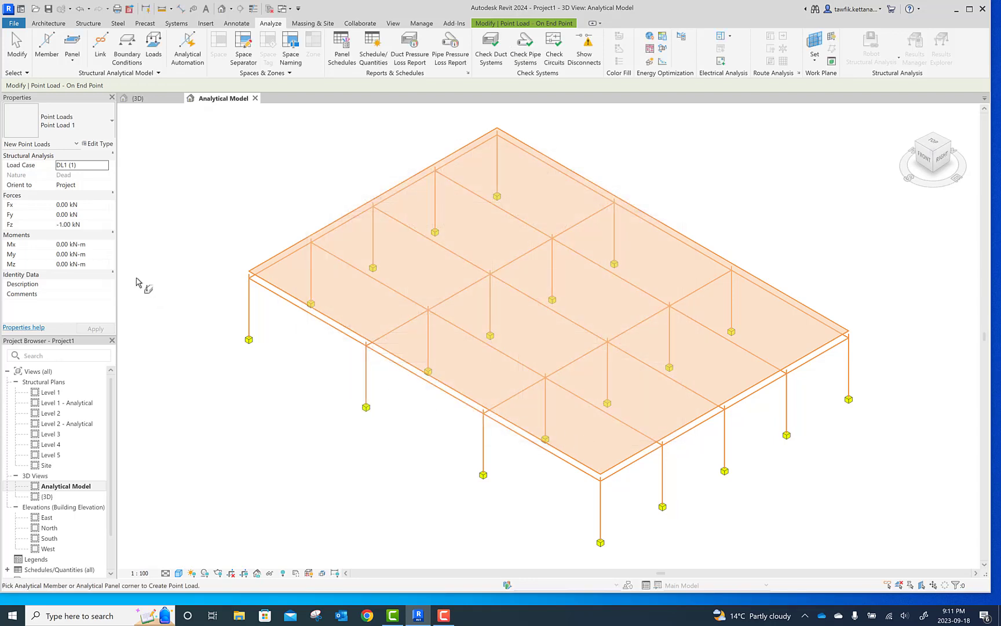
Step: Place a hosted area load on the slab's analytical panel with load case DL1 and Fz of -2.00 kN/m²
click(155, 46)
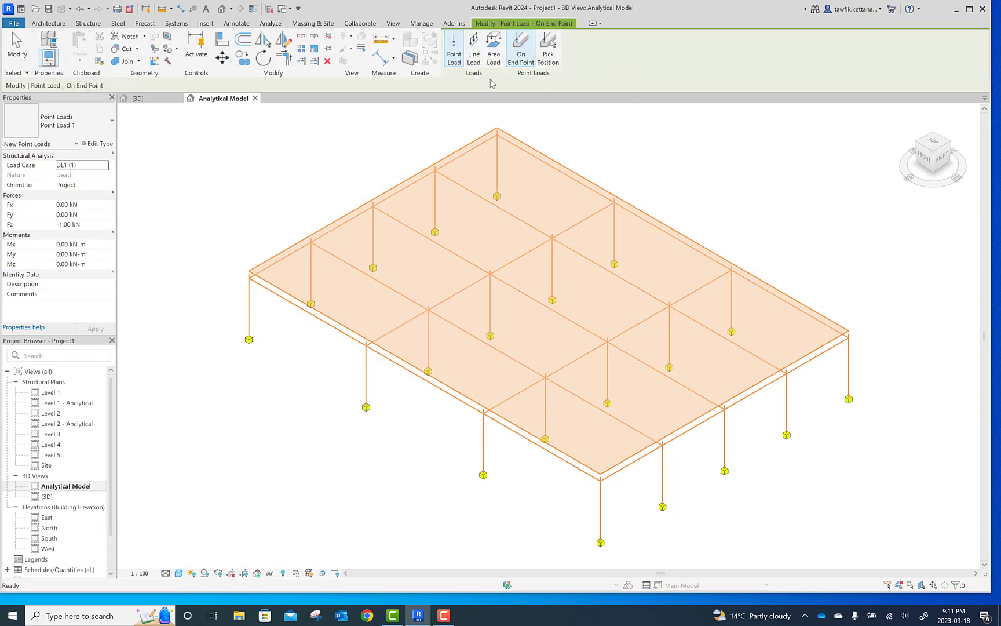
click(494, 51)
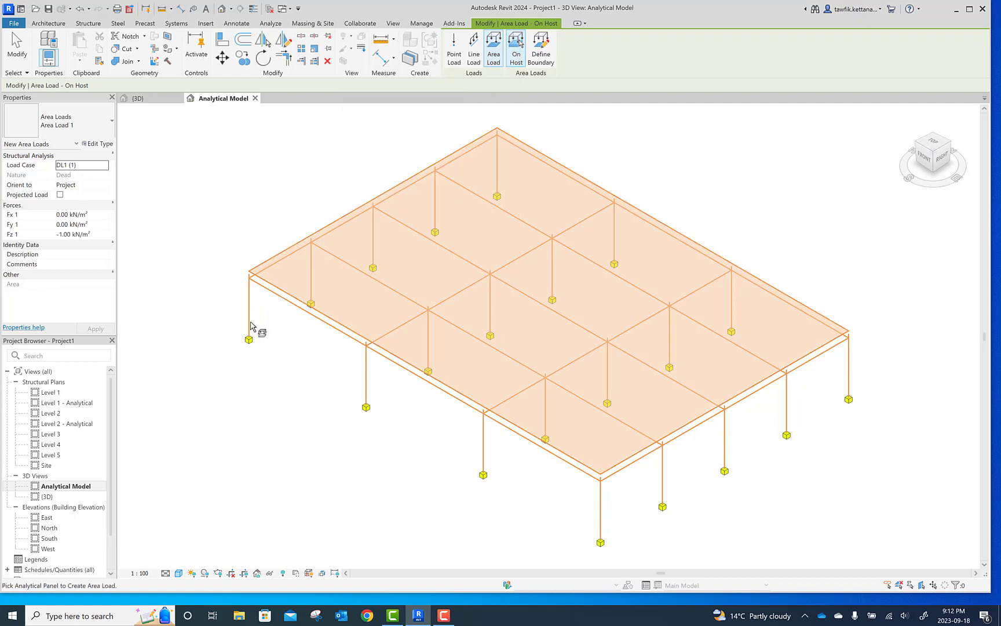
click(90, 168)
click(88, 167)
text(5)
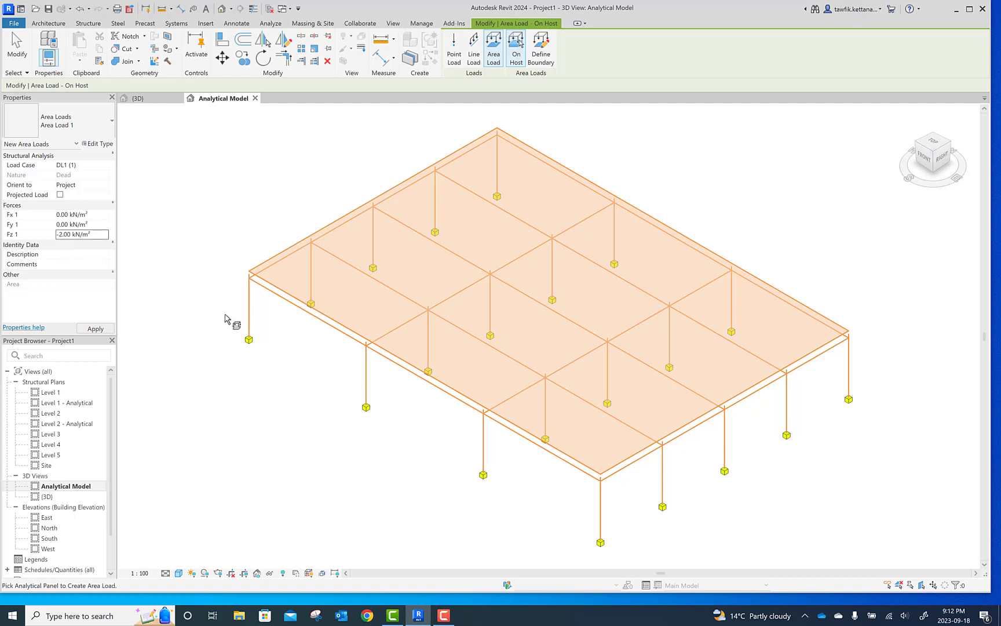
click(269, 288)
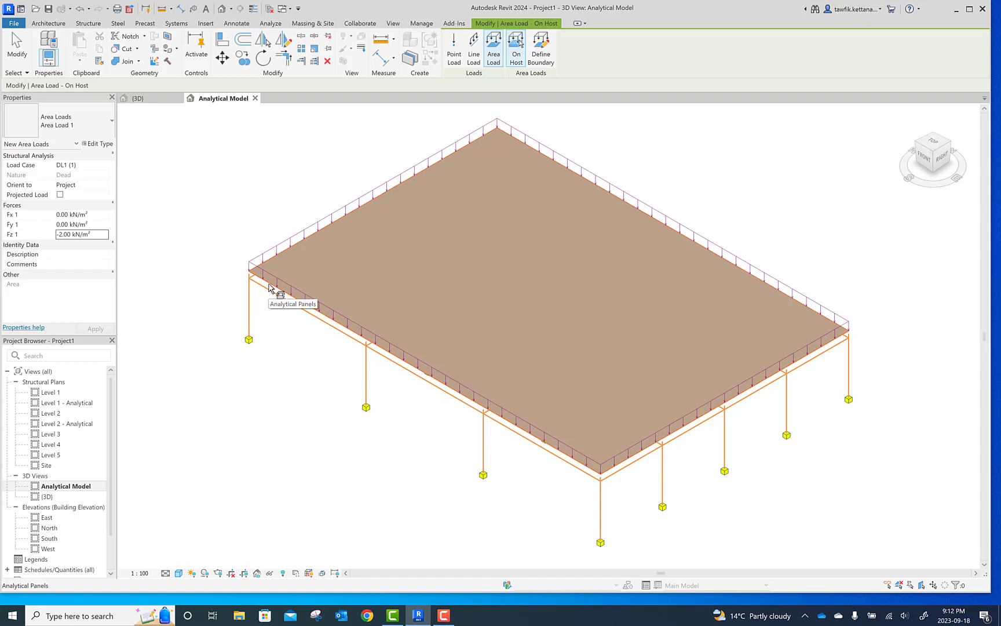
Step: Place a second hosted area load on the slab panel with load case LL1 and Fz of -3.00 kN/m², and end the command
click(87, 165)
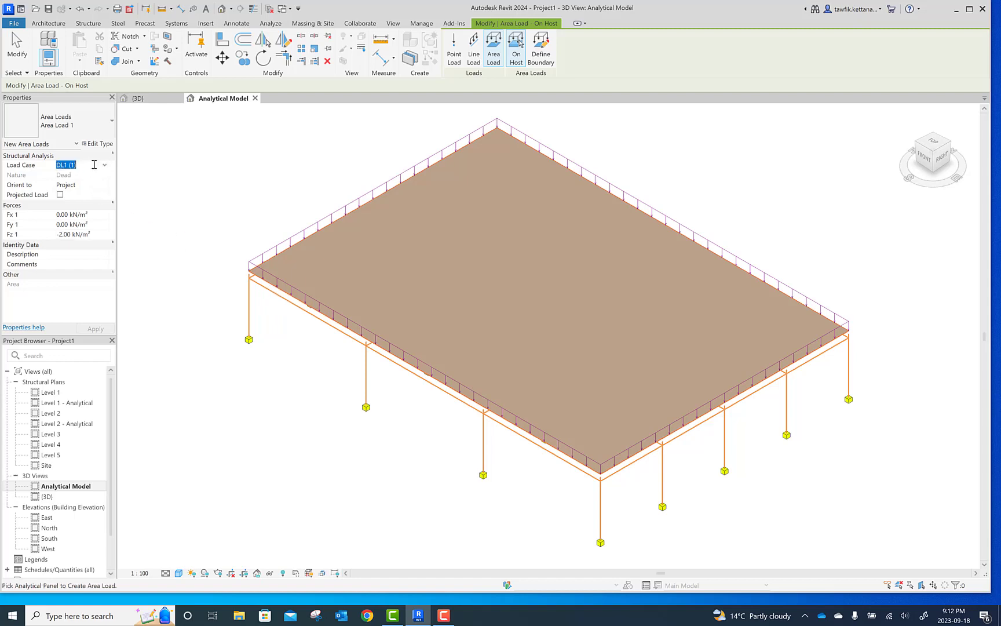
click(105, 166)
click(84, 185)
click(63, 234)
click(313, 308)
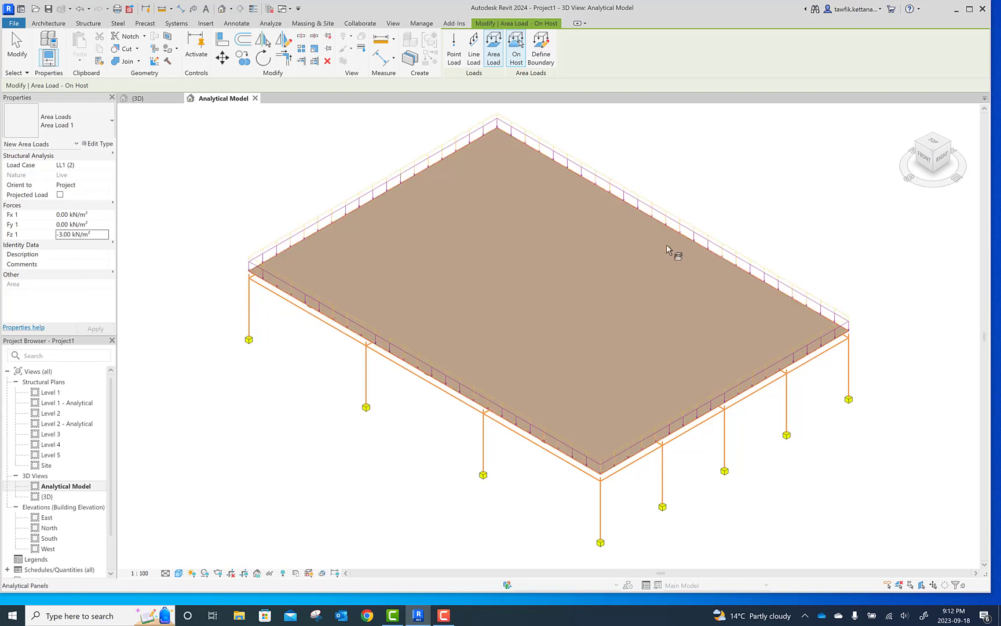
key(Escape)
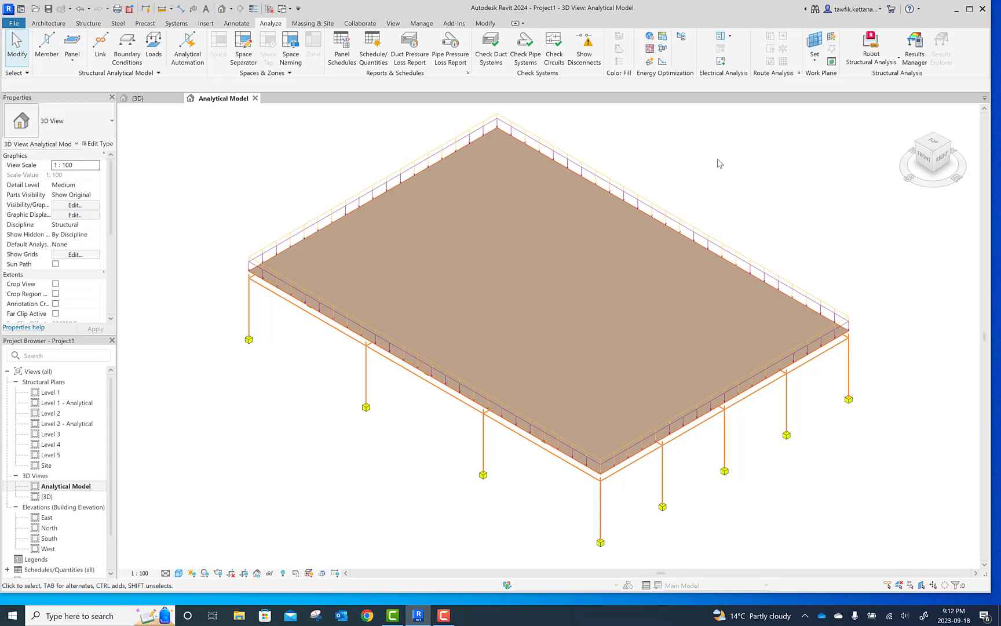
Step: Send the model to Robot Structural Analysis by direct integration, skip the events report, and switch back to Revit
click(899, 61)
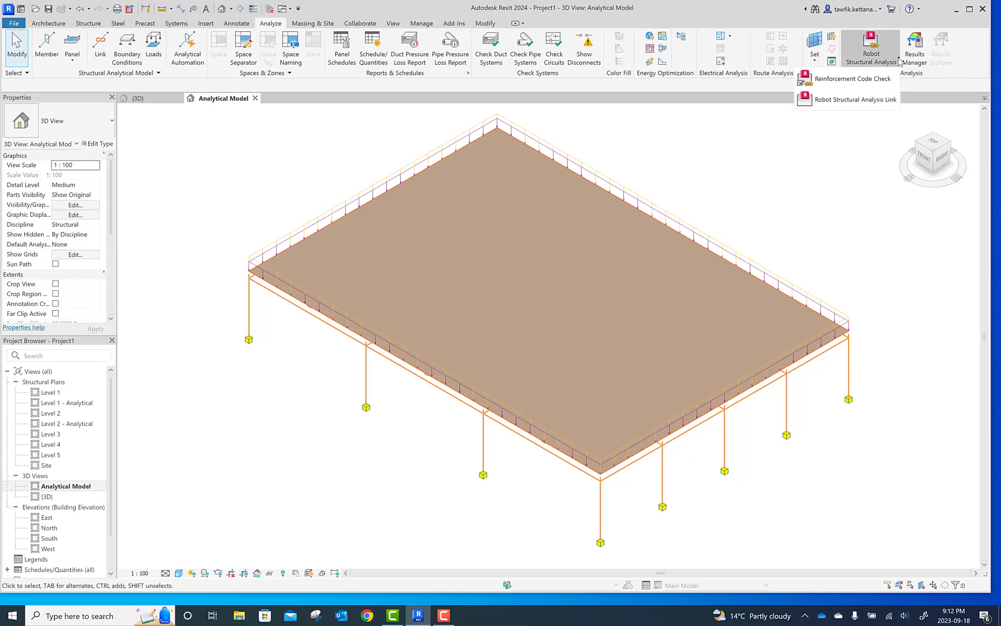
click(857, 99)
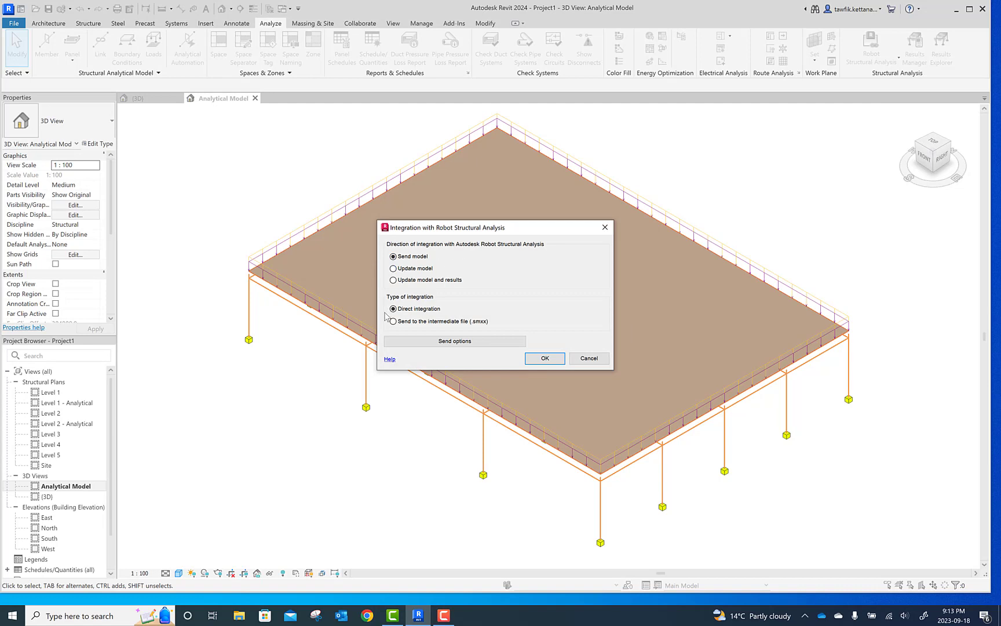
click(544, 358)
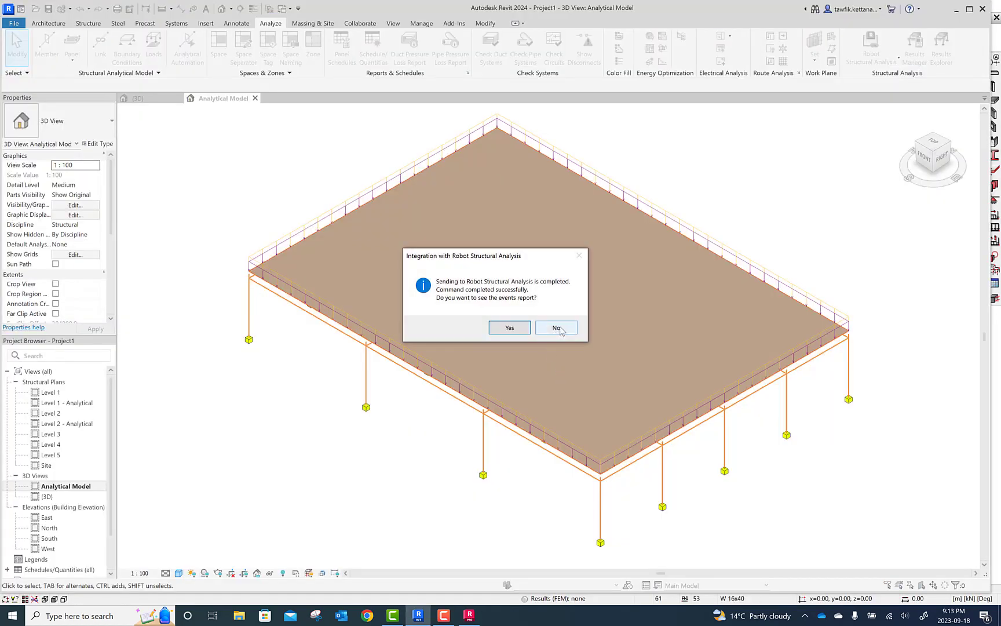
click(560, 329)
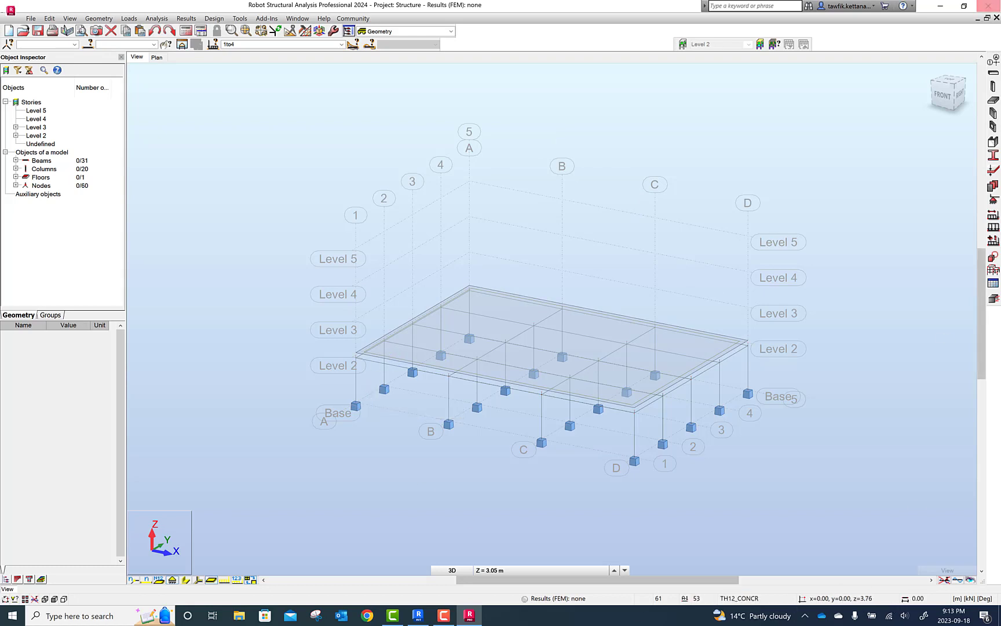
click(940, 5)
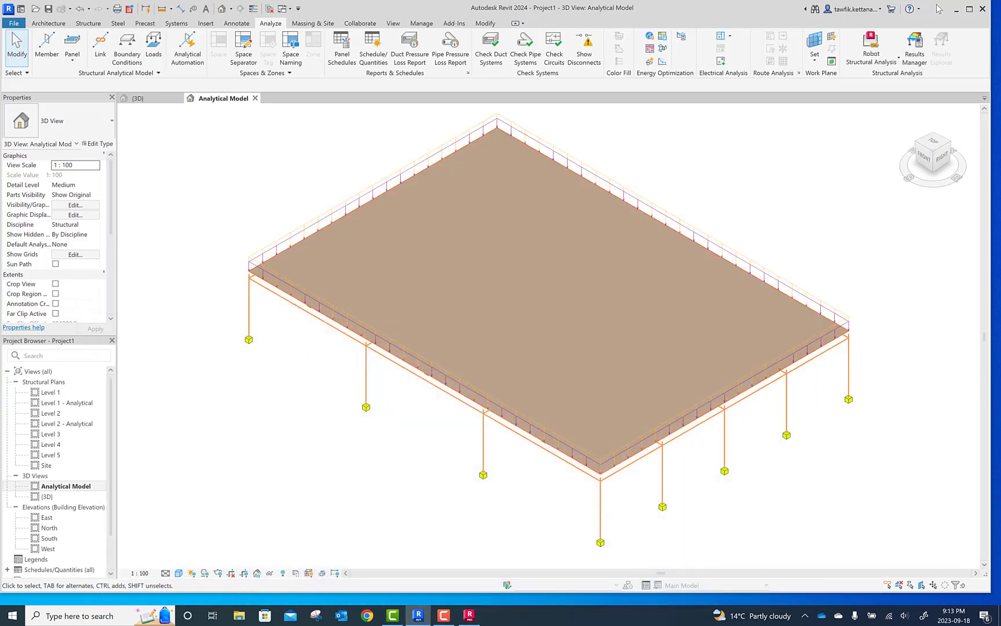
click(449, 619)
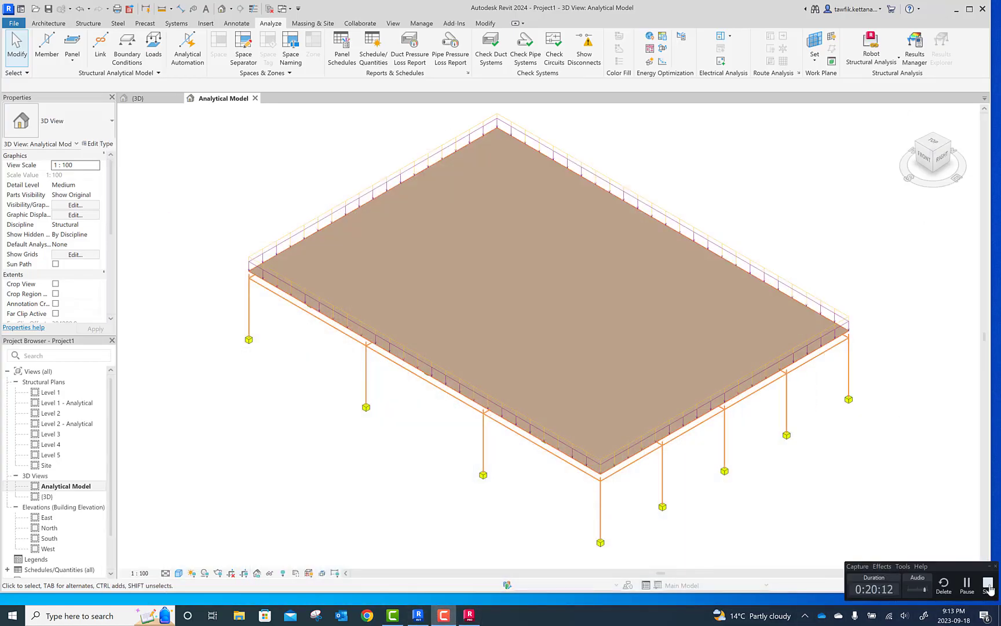